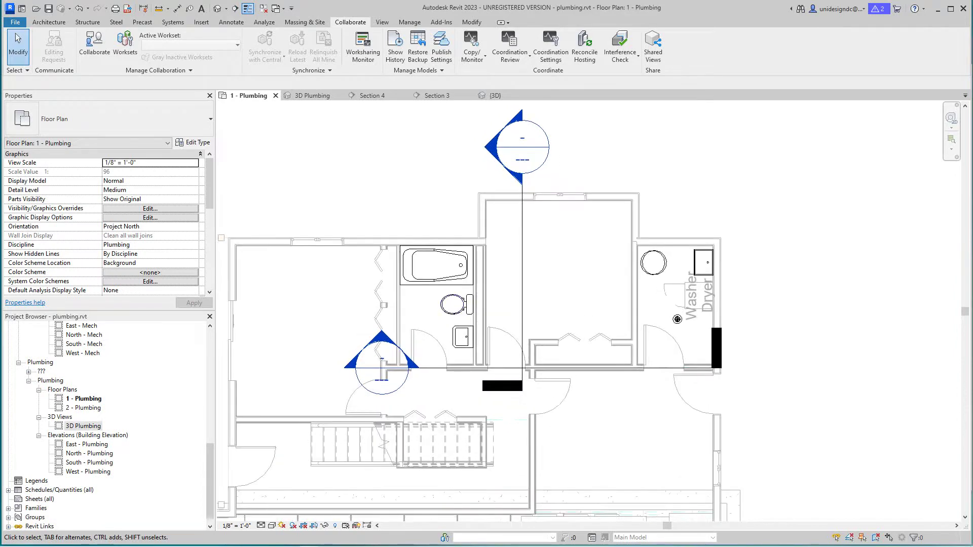
Select the 50-gallon water heater in the laundry room and examine its pipe connectors and their position relative to the bathroom.
middle_click_drag(610, 279, 640, 324)
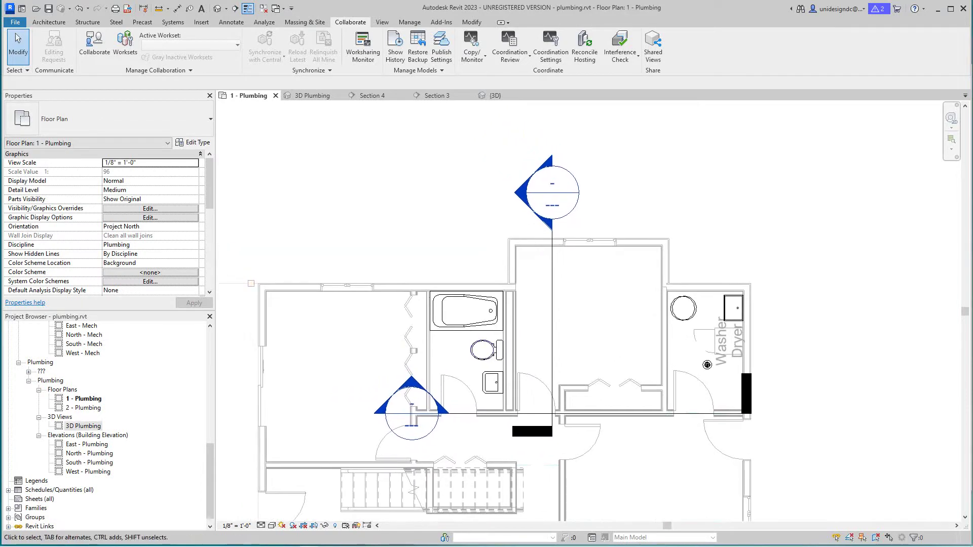
scroll(579, 292, "up", 1)
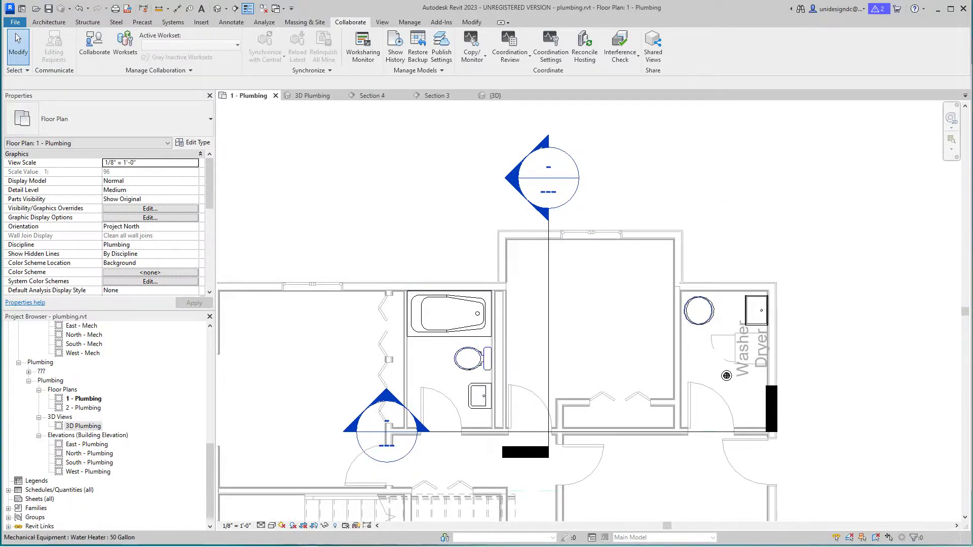
left_click(712, 307)
scroll(711, 306, "up", 3)
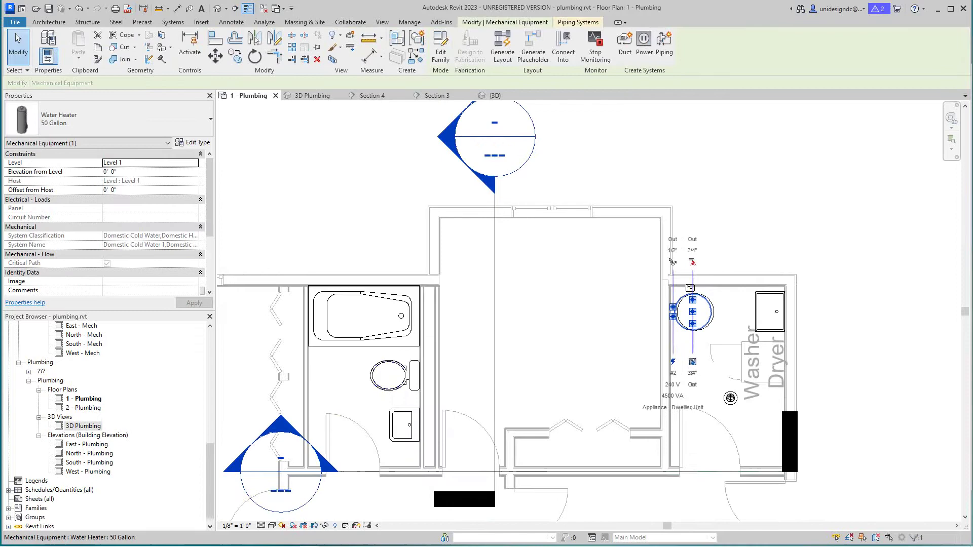
scroll(714, 307, "up", 3)
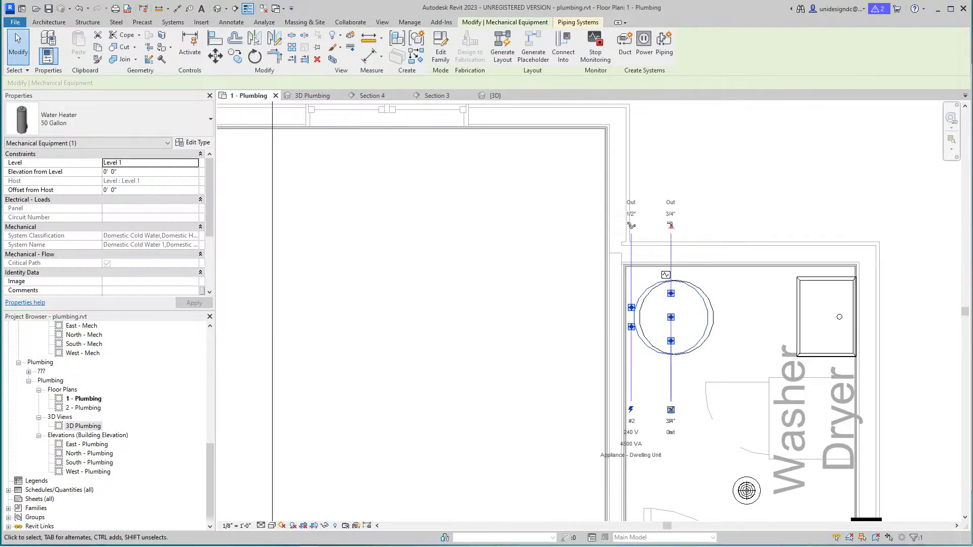
scroll(666, 363, "down", 3)
scroll(657, 238, "down", 2)
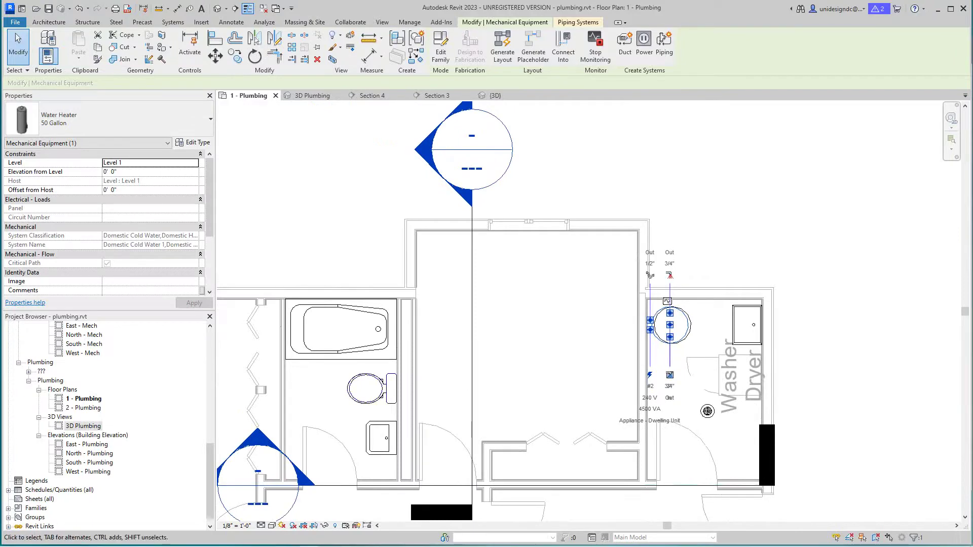
scroll(516, 362, "up", 4)
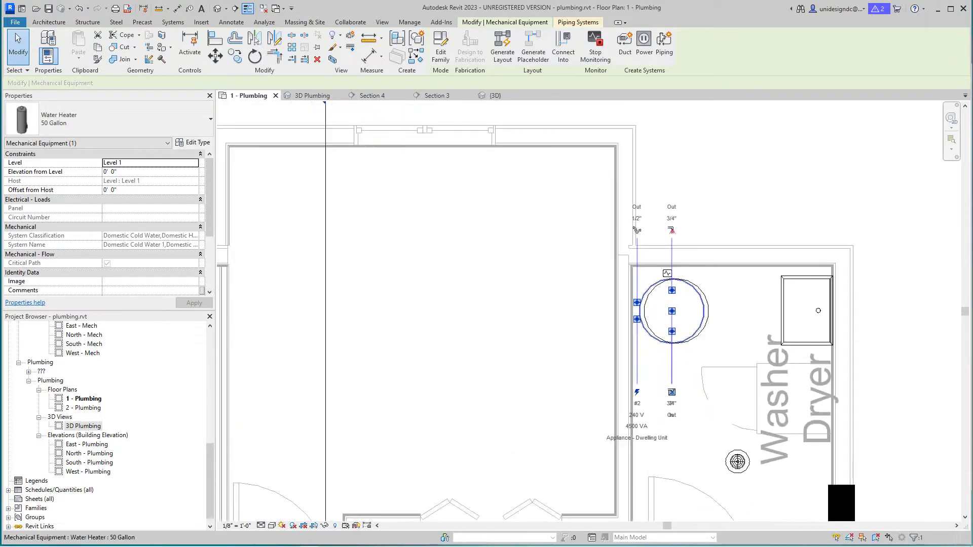
scroll(788, 312, "up", 2)
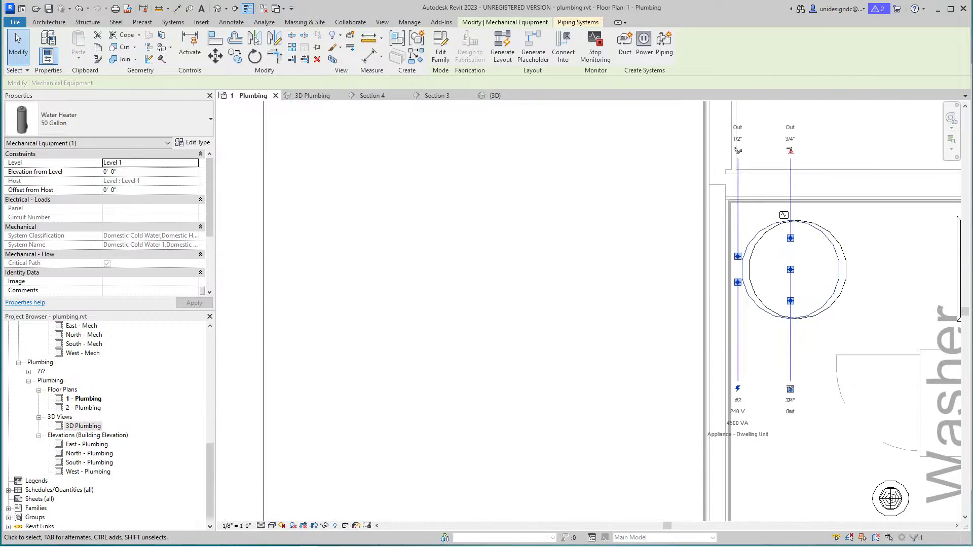
scroll(787, 312, "down", 2)
scroll(624, 314, "down", 2)
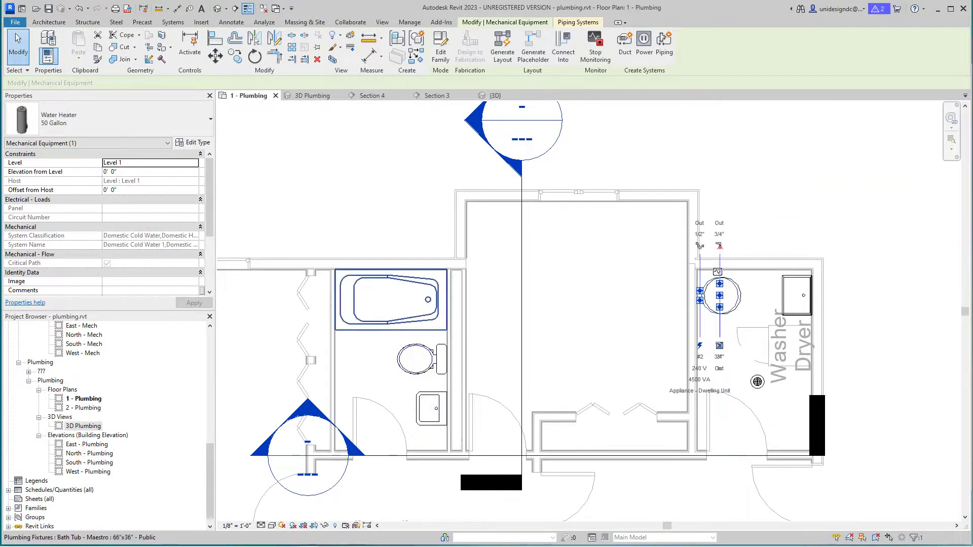
scroll(734, 320, "up", 5)
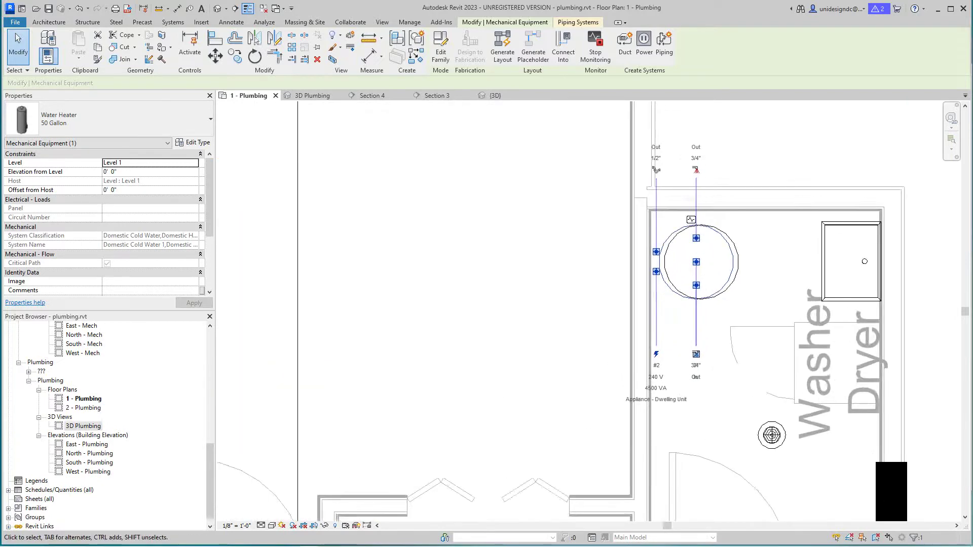
scroll(686, 281, "up", 2)
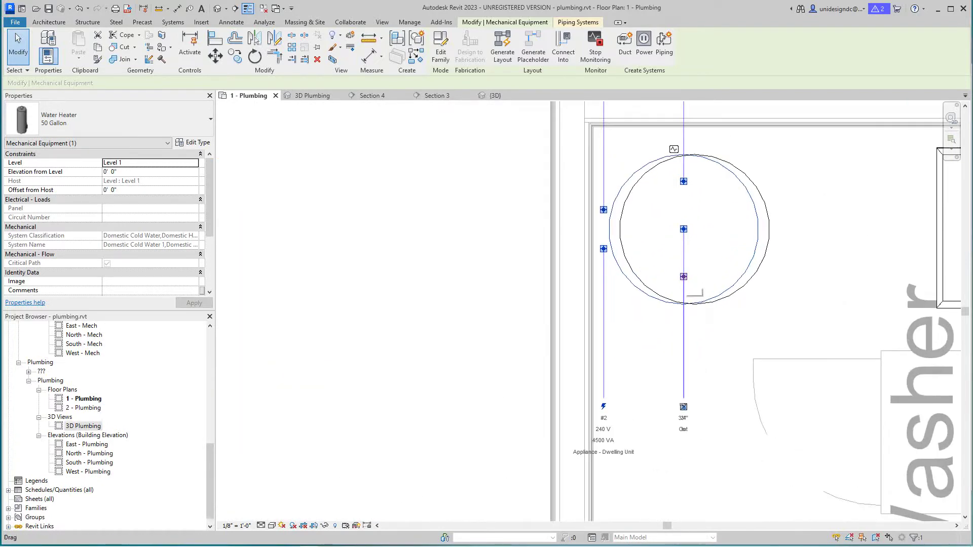
Start a 3/4" pipe from the water heater's connector nearest the floor drain and set its middle elevation to 8' 1".
right_click(683, 277)
left_click(710, 270)
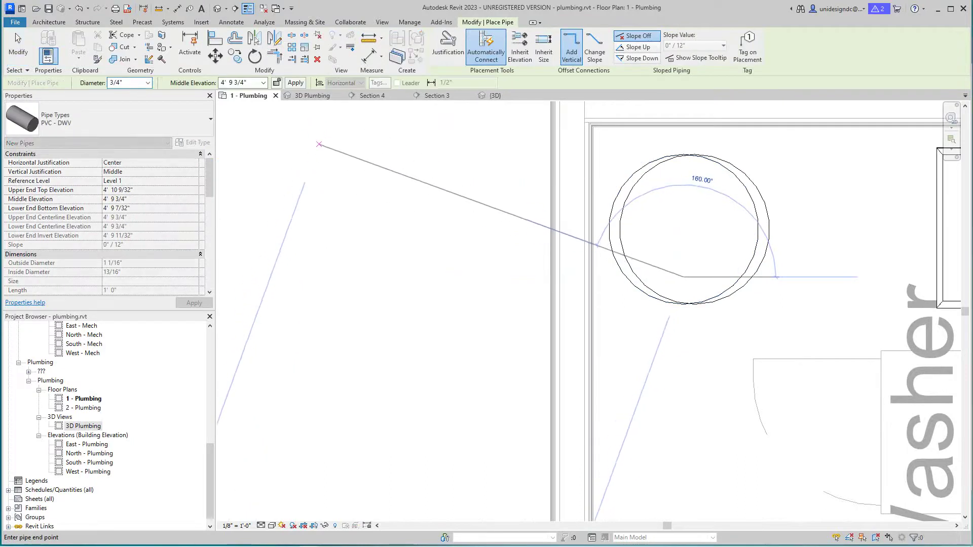
left_click(264, 82)
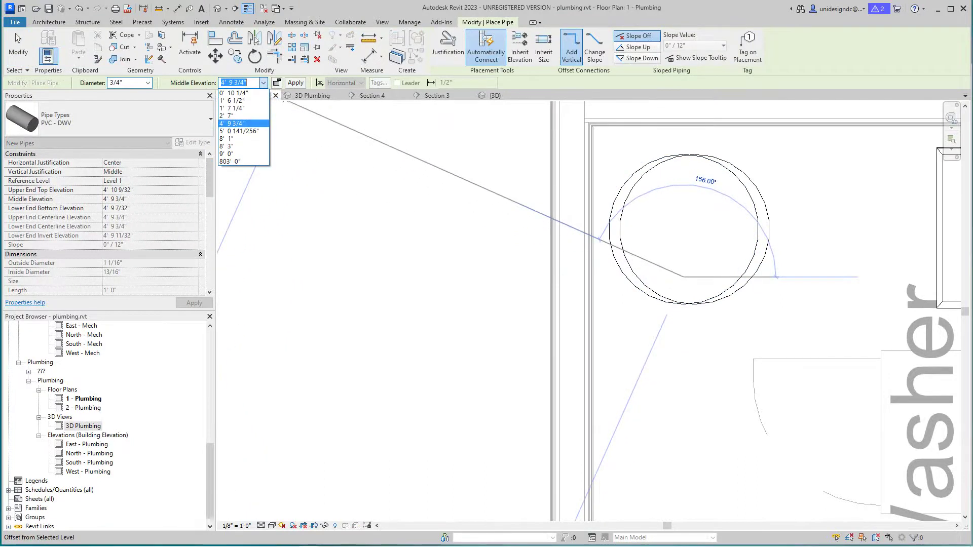
key("Up")
key("Up")
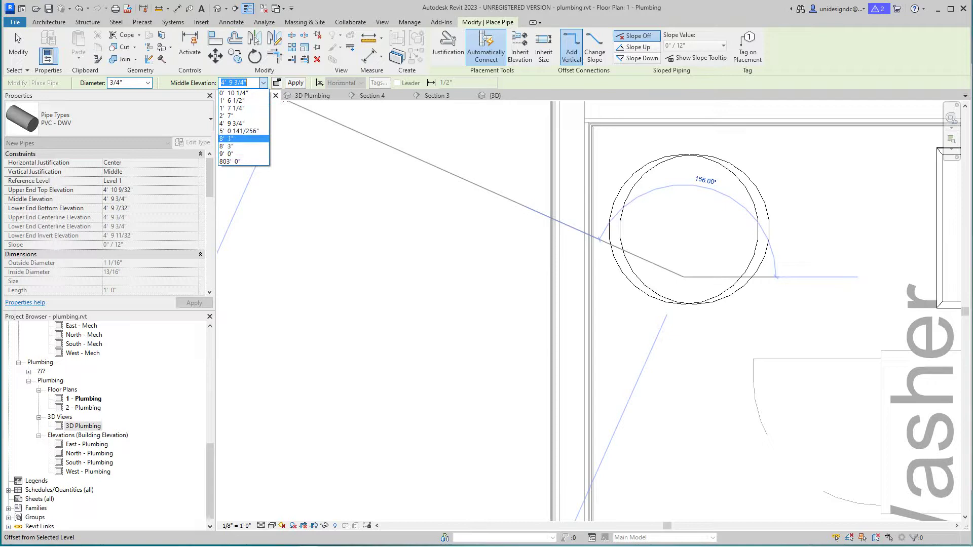
key("Return")
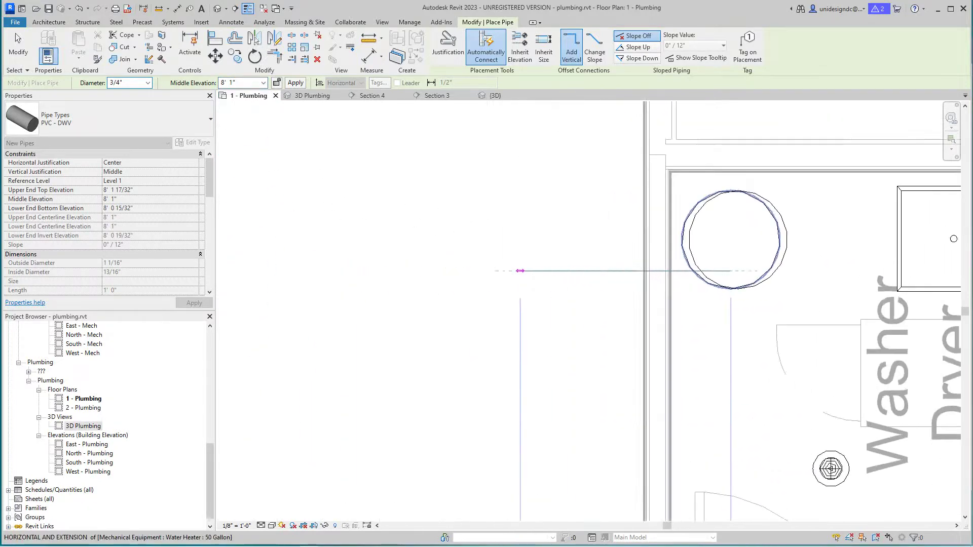
Run the pipe horizontally about 13' into the bathroom's plumbing wall, and turn it about 1' 7" along the wall toward the sink.
scroll(511, 269, "down", 3)
middle_click_drag(478, 263, 597, 262)
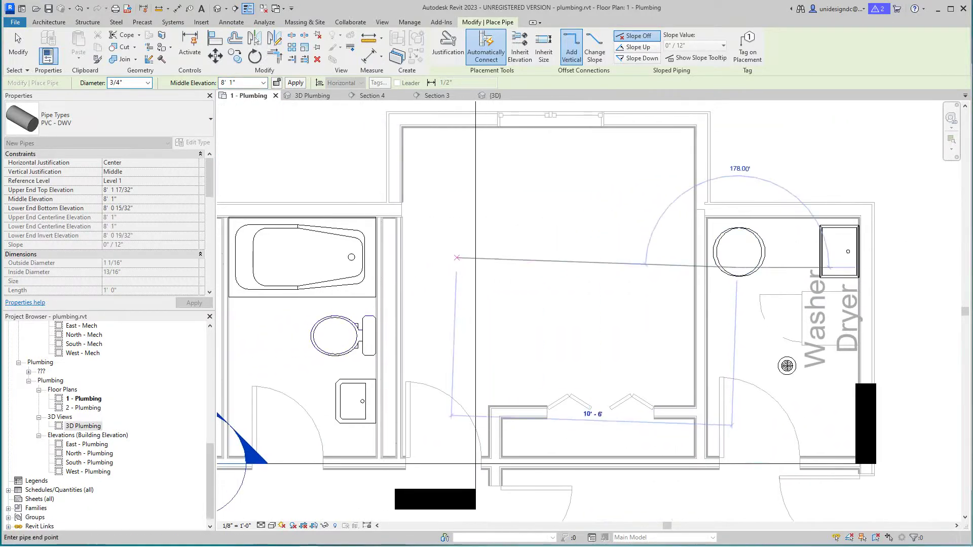
scroll(423, 266, "up", 2)
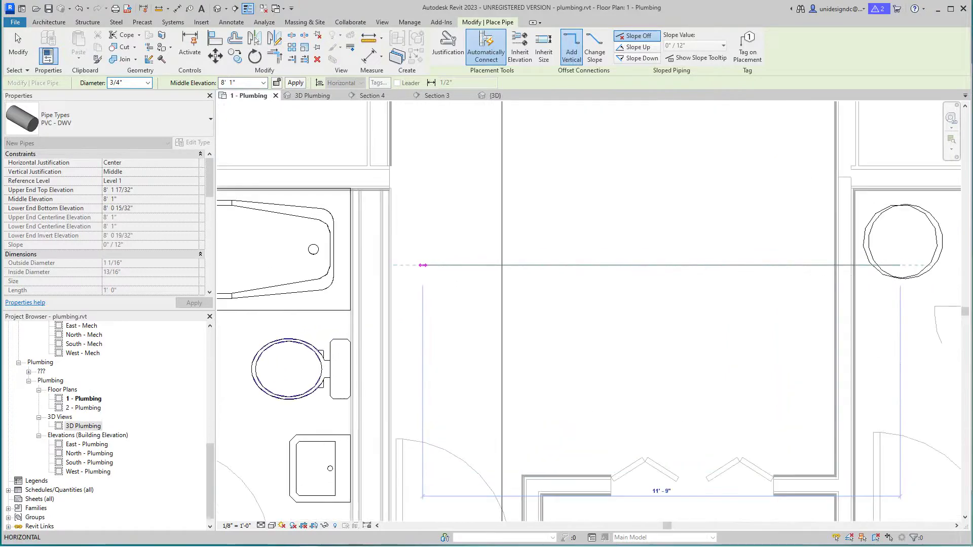
scroll(377, 265, "up", 2)
scroll(378, 265, "down", 3)
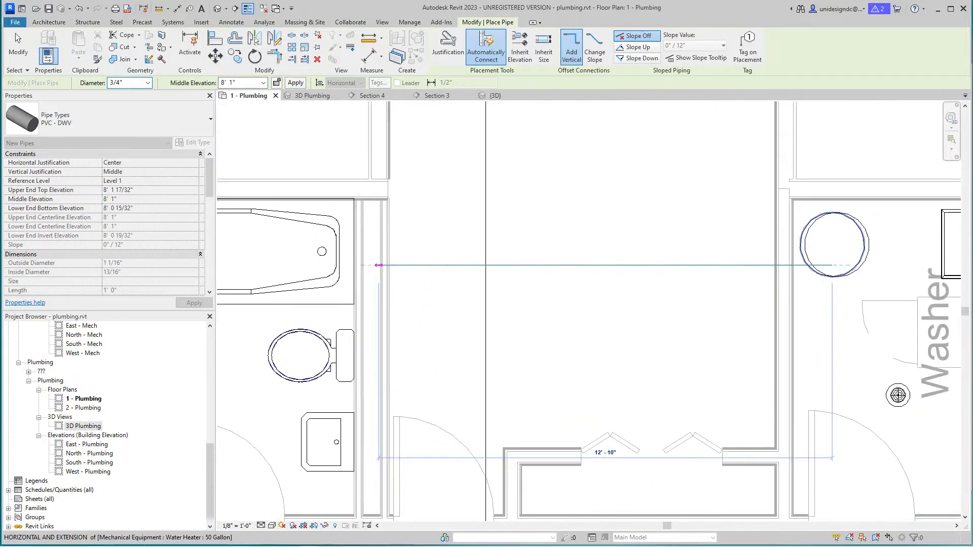
scroll(379, 265, "up", 1)
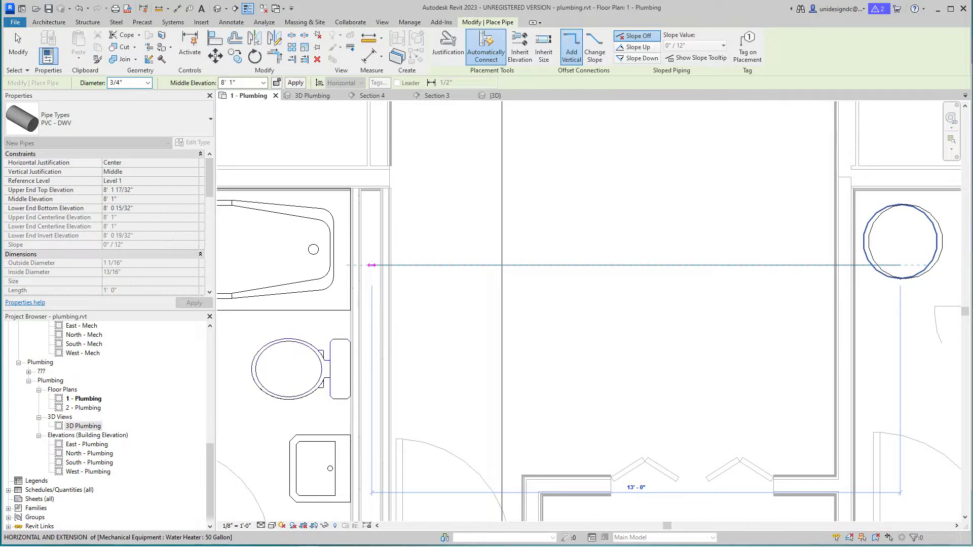
left_click(372, 265)
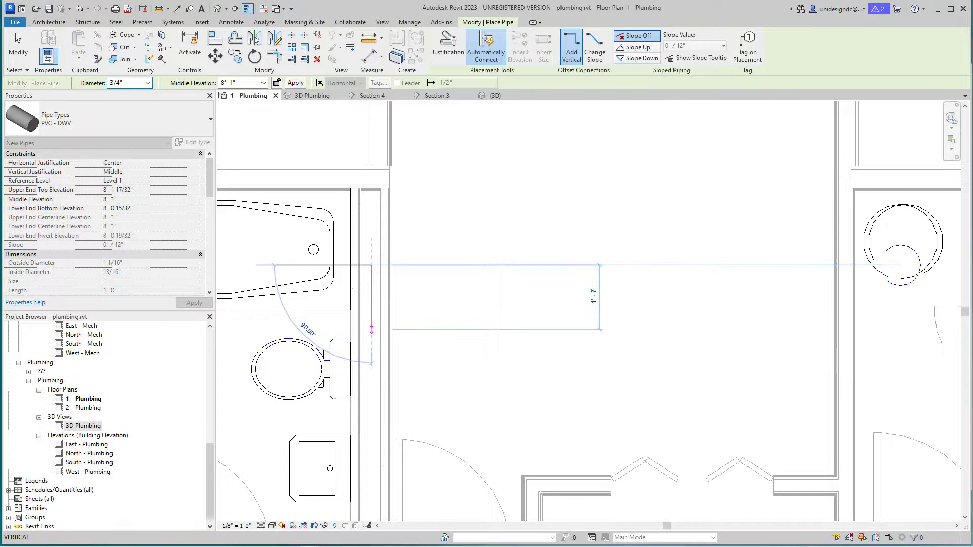
left_click(372, 330)
key("Escape")
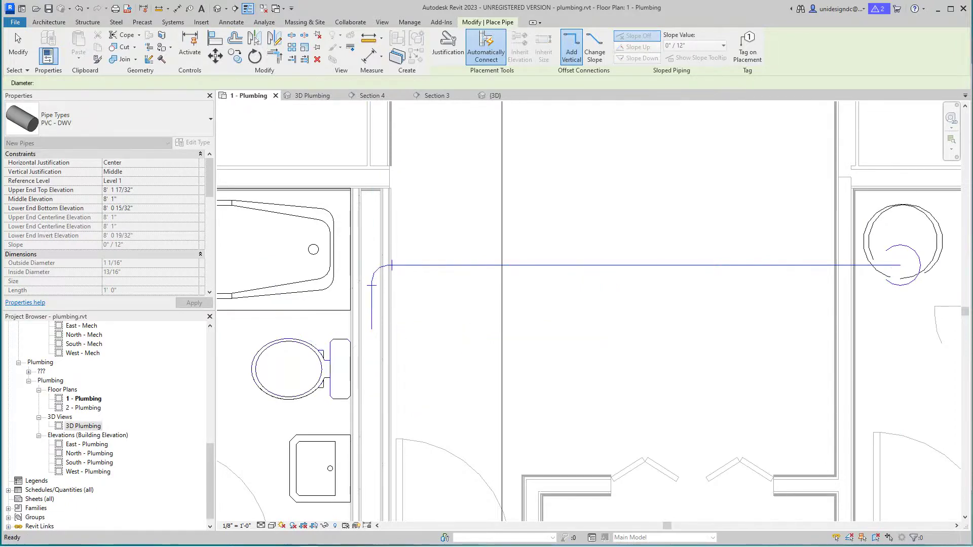
key("Escape")
Open the Section 4 view and bring the short pipe run above the bathroom fixtures into view.
scroll(407, 290, "down", 4)
double_click(442, 142)
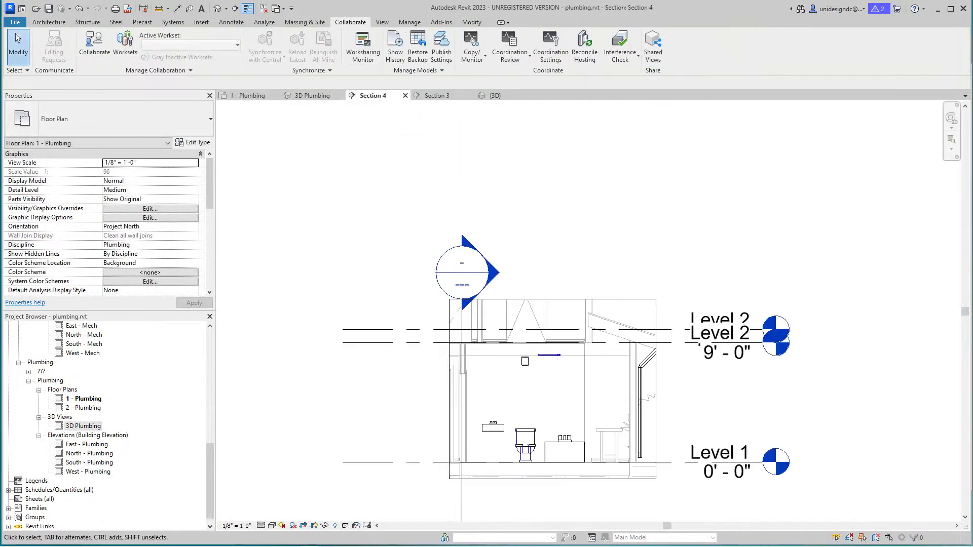
scroll(588, 385, "up", 4)
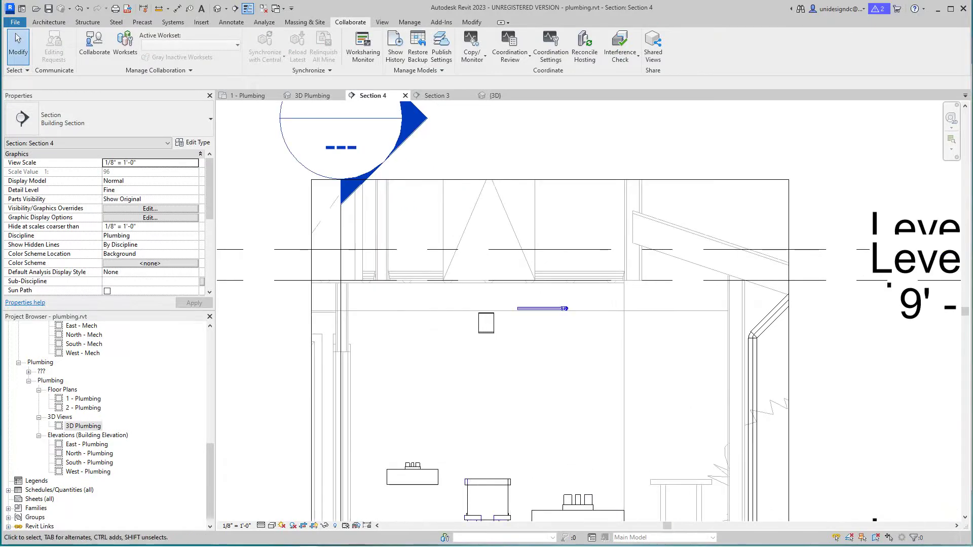
scroll(571, 319, "down", 5)
scroll(547, 319, "up", 3)
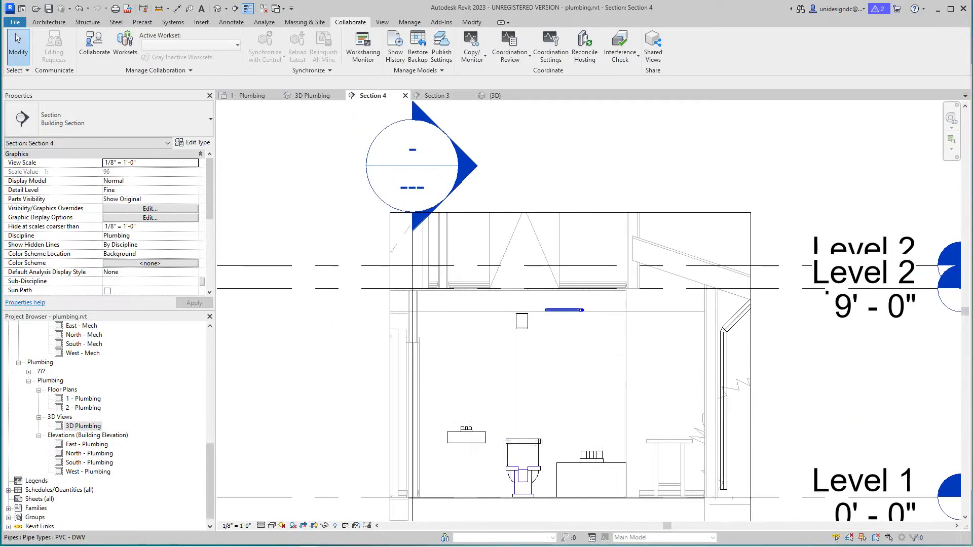
Draw a vertical 3/4" pipe about 6' down from the open end of the short ceiling pipe, ending beside the toilet tank.
left_click(564, 310)
scroll(553, 322, "up", 3)
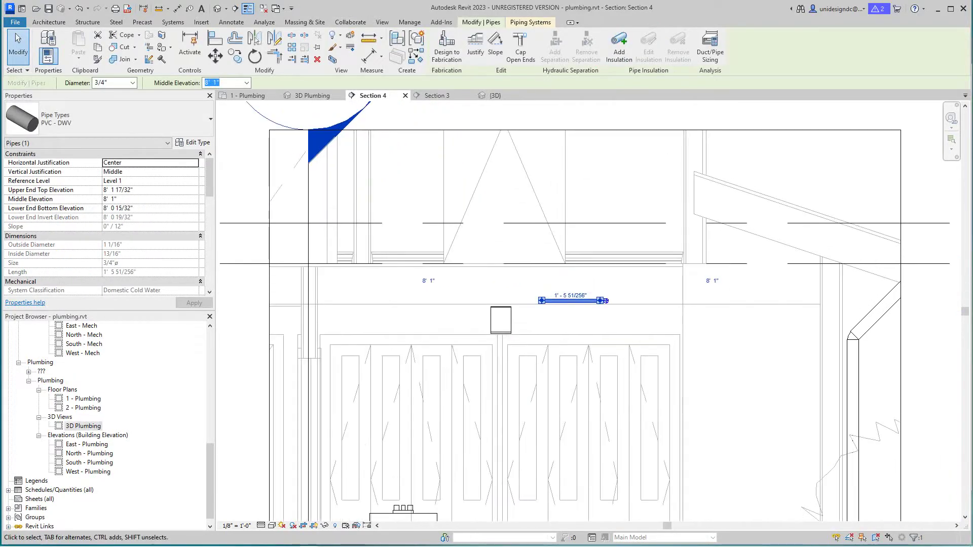
right_click(541, 303)
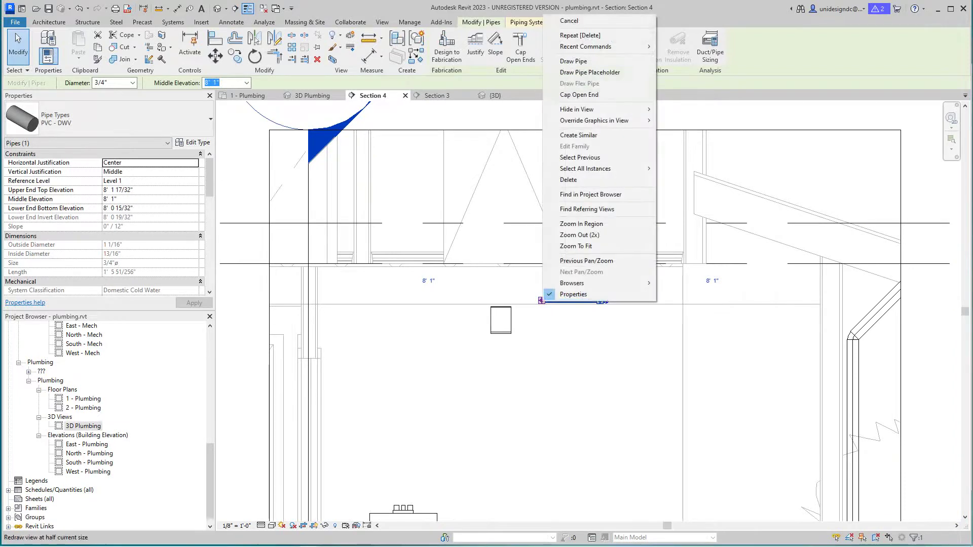
left_click(574, 61)
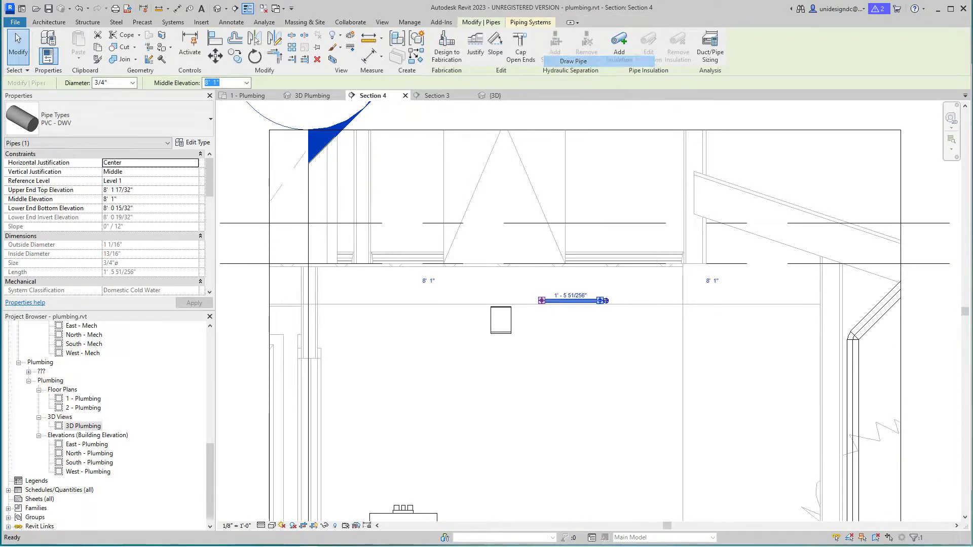
scroll(551, 370, "down", 1)
scroll(549, 369, "down", 3)
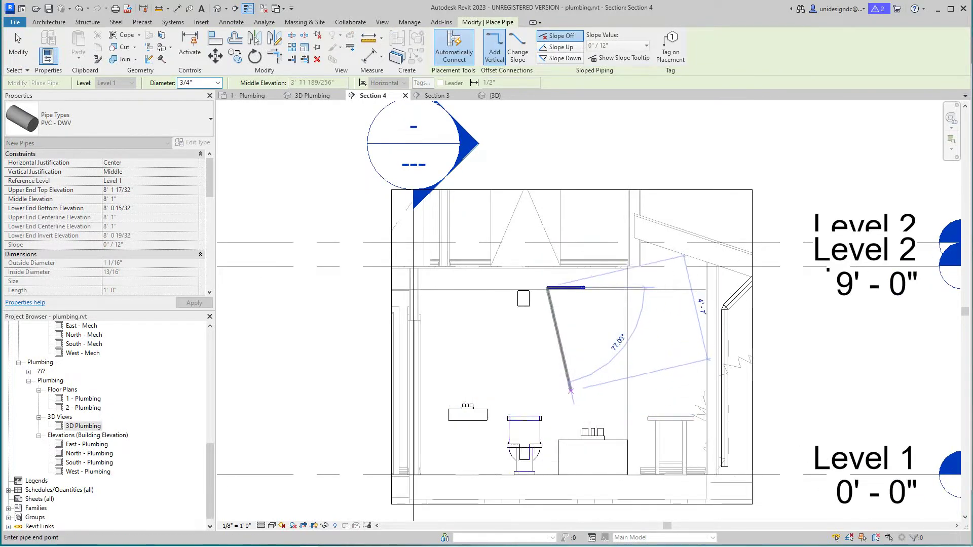
scroll(556, 416, "up", 2)
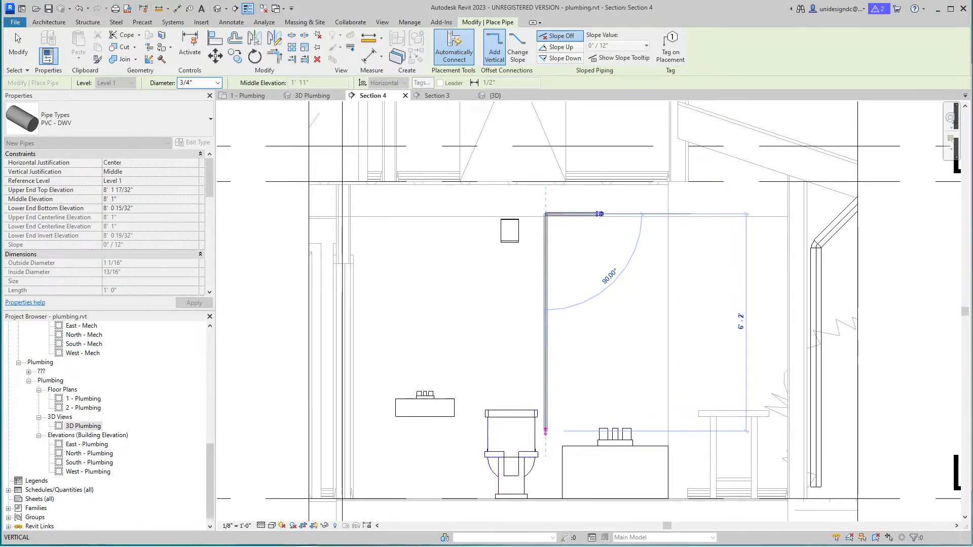
left_click(546, 427)
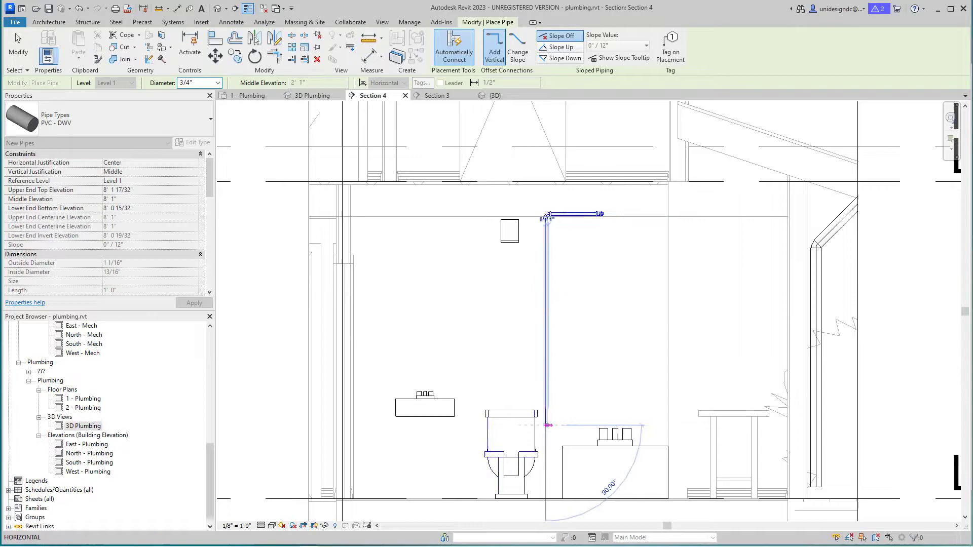
key("Escape")
key("Escape")
Examine the new vertical pipe against the bathroom fixtures in Section 4 and in the Section 3 view.
scroll(568, 391, "down", 2)
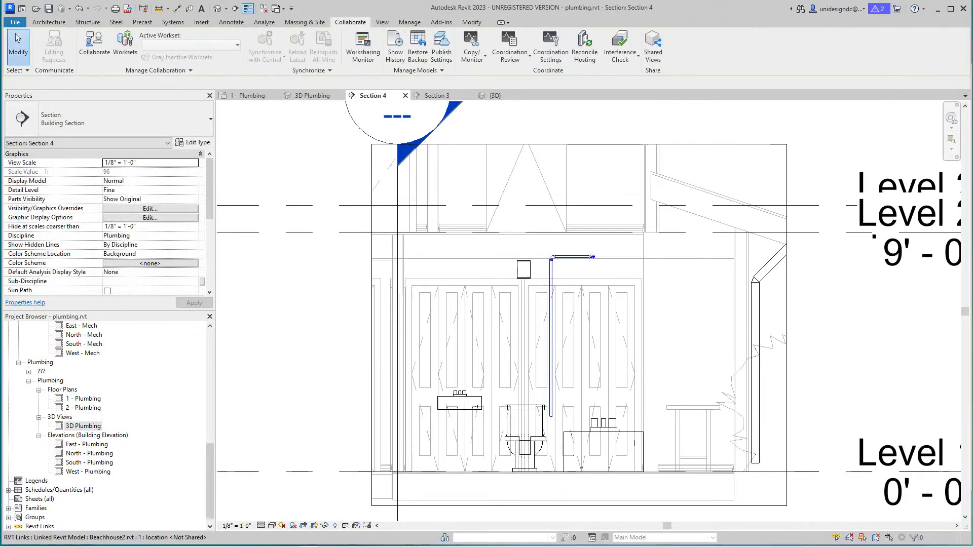
scroll(572, 390, "down", 1)
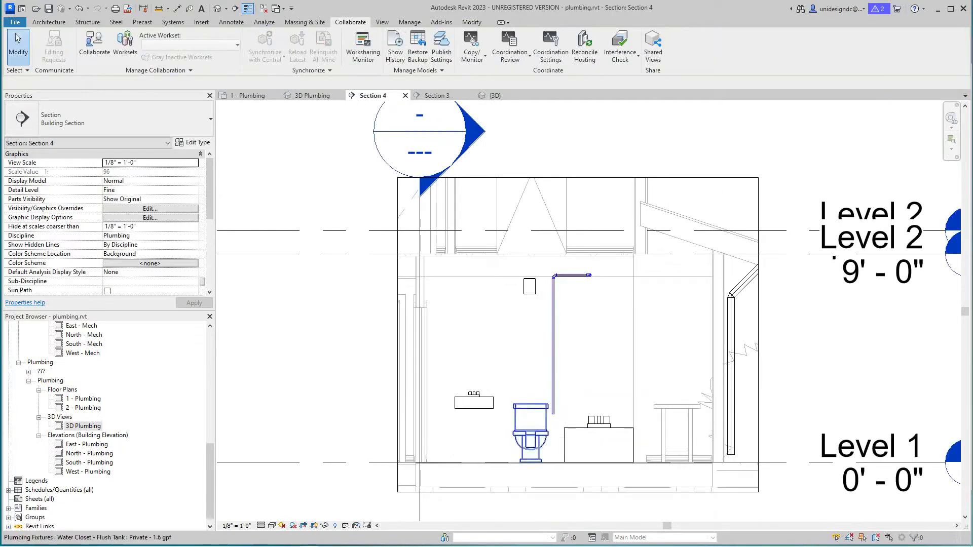
scroll(573, 390, "down", 1)
scroll(588, 388, "up", 2)
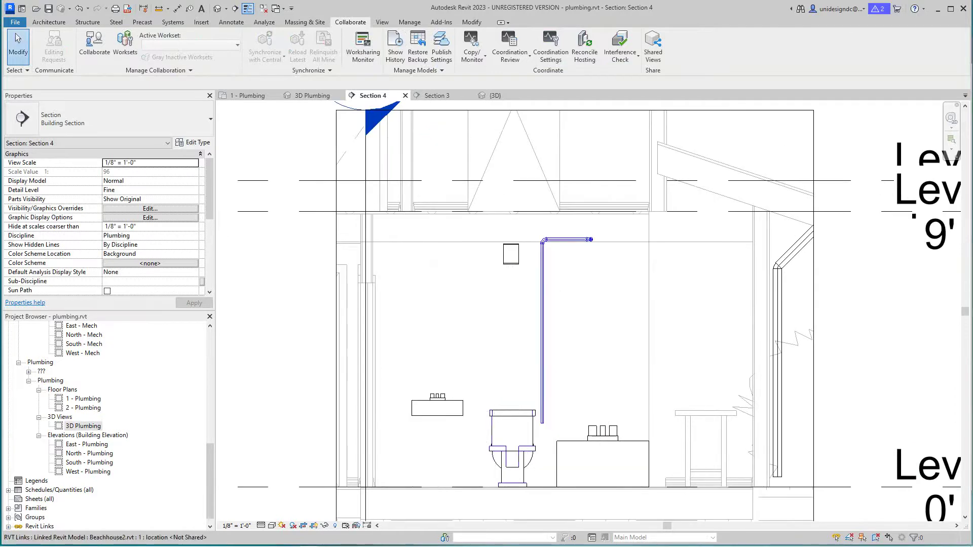
left_click(437, 95)
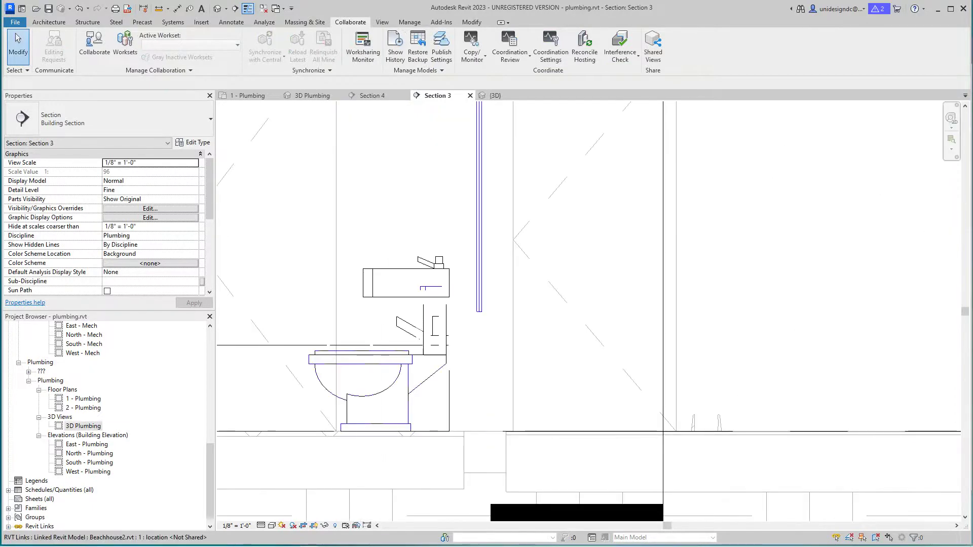
scroll(539, 294, "down", 2)
middle_click_drag(539, 295, 577, 425)
middle_click_drag(653, 436, 665, 459)
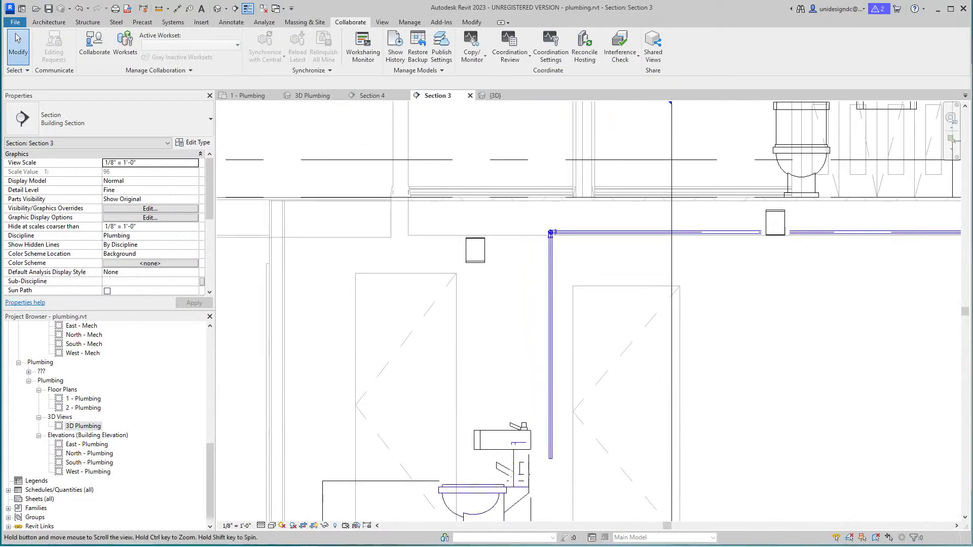
scroll(551, 437, "down", 1)
middle_click_drag(550, 436, 549, 396)
scroll(545, 398, "up", 1)
scroll(409, 304, "down", 1)
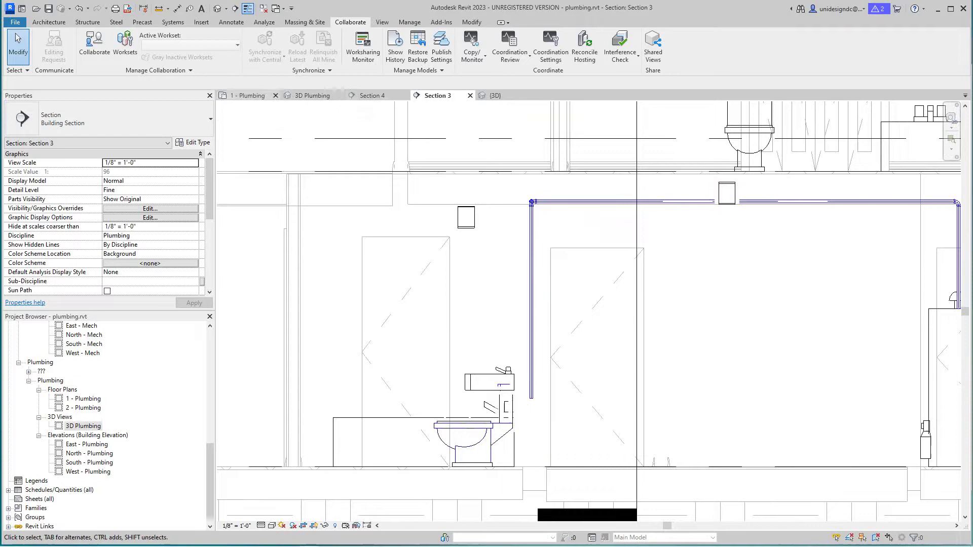
Examine the cold water run in the 1 - Plumbing plan and the vertical pipe's lower end against the fixtures in Section 4.
left_click(247, 96)
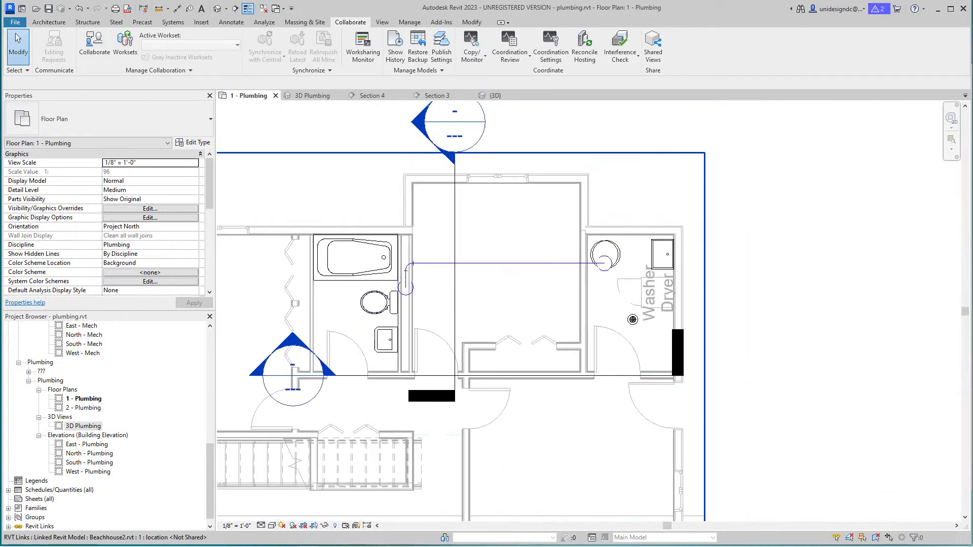
scroll(402, 228, "down", 1)
scroll(403, 228, "up", 1)
scroll(407, 330, "down", 1)
scroll(407, 329, "up", 3)
scroll(408, 279, "down", 1)
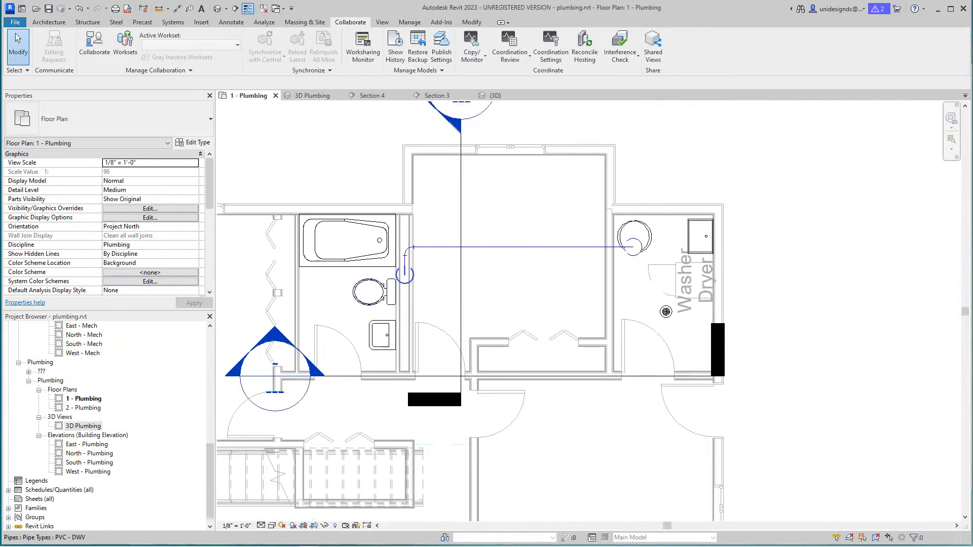
scroll(410, 289, "down", 2)
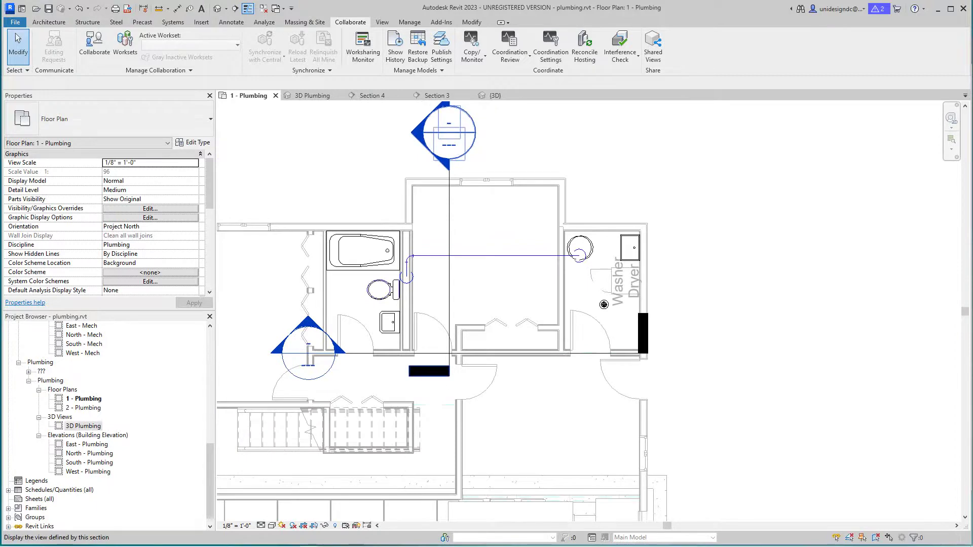
double_click(449, 132)
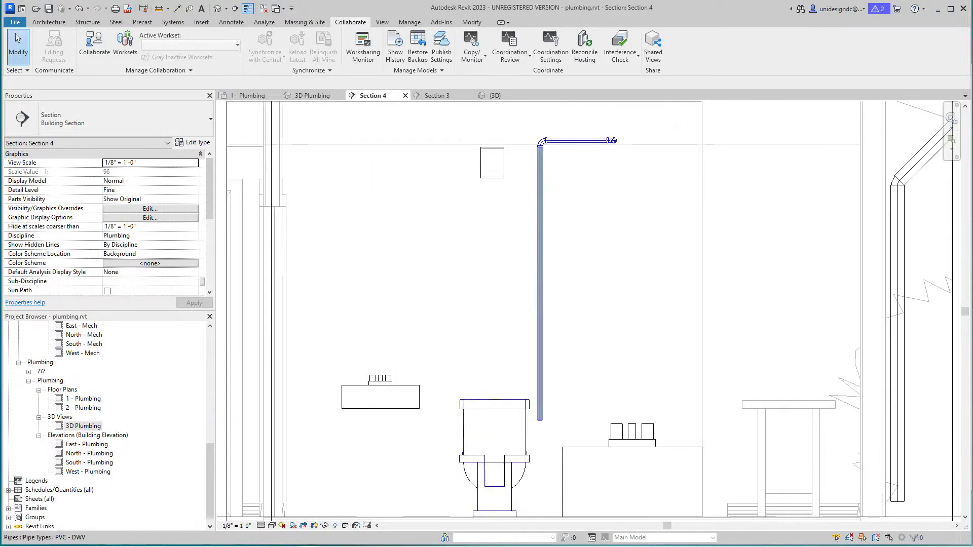
left_click(540, 418)
key("Escape")
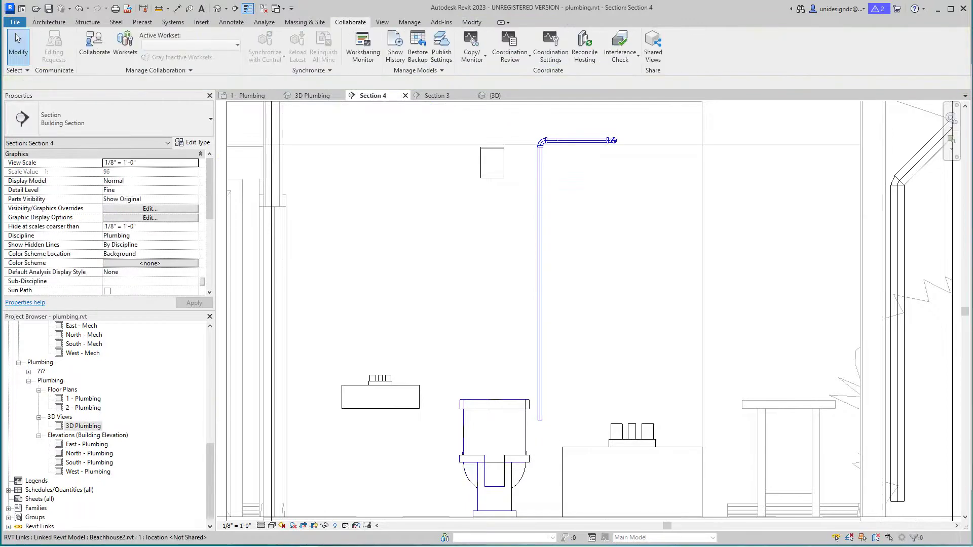
left_click(622, 439)
key("Escape")
scroll(547, 437, "down", 2)
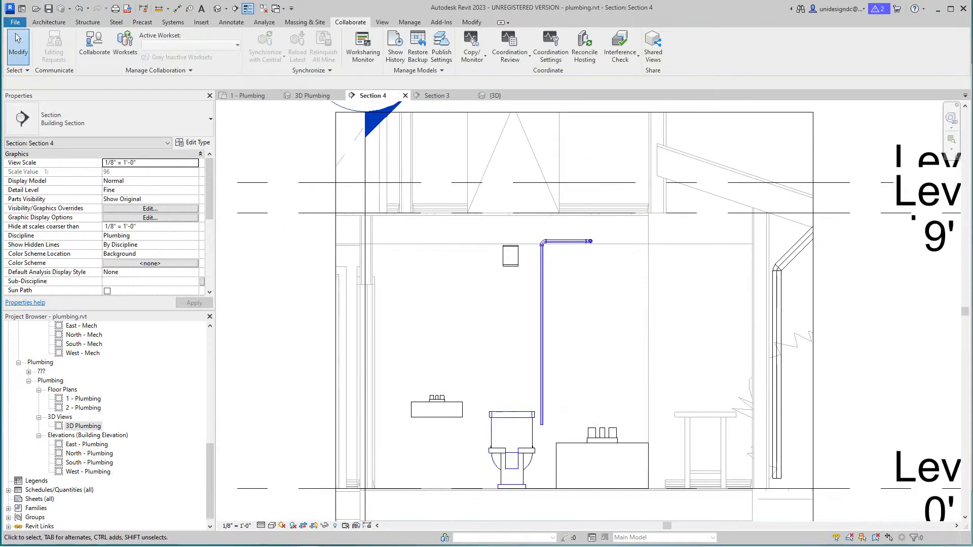
In the 1 - Plumbing plan, draw a 3/4" pipe at 2' 7" middle elevation along the plumbing wall cavity, spanning from past the sink to the bathtub.
left_click(247, 96)
scroll(401, 305, "down", 2)
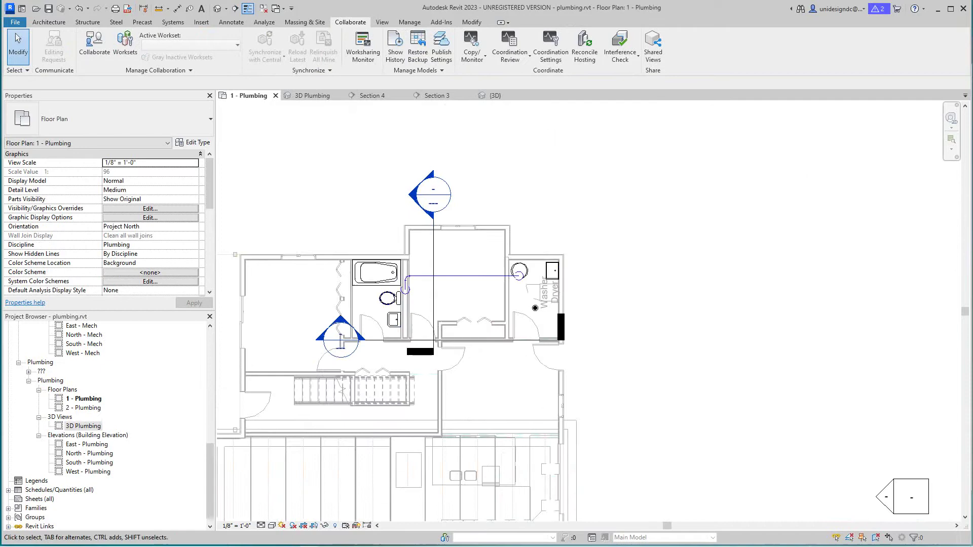
scroll(429, 261, "up", 2)
scroll(372, 287, "up", 3)
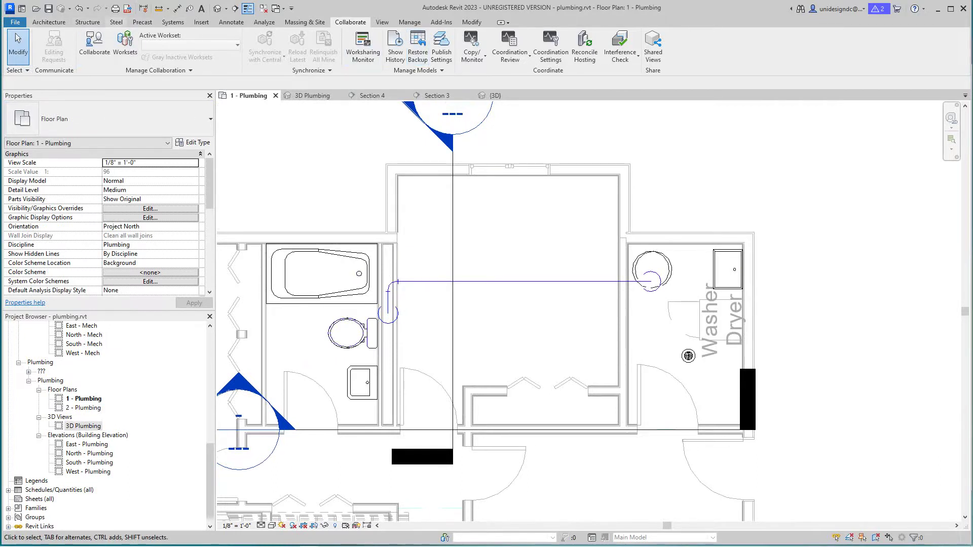
left_click(172, 22)
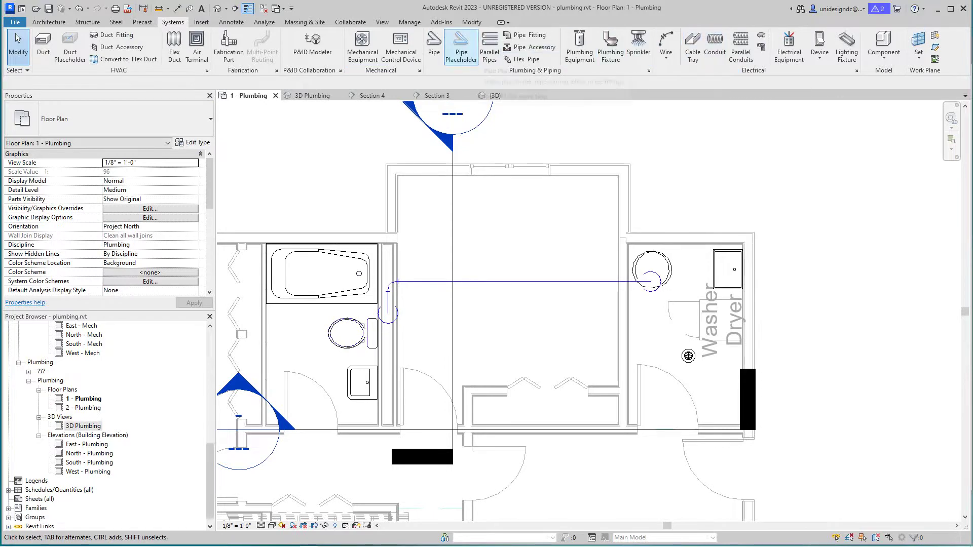
left_click(434, 48)
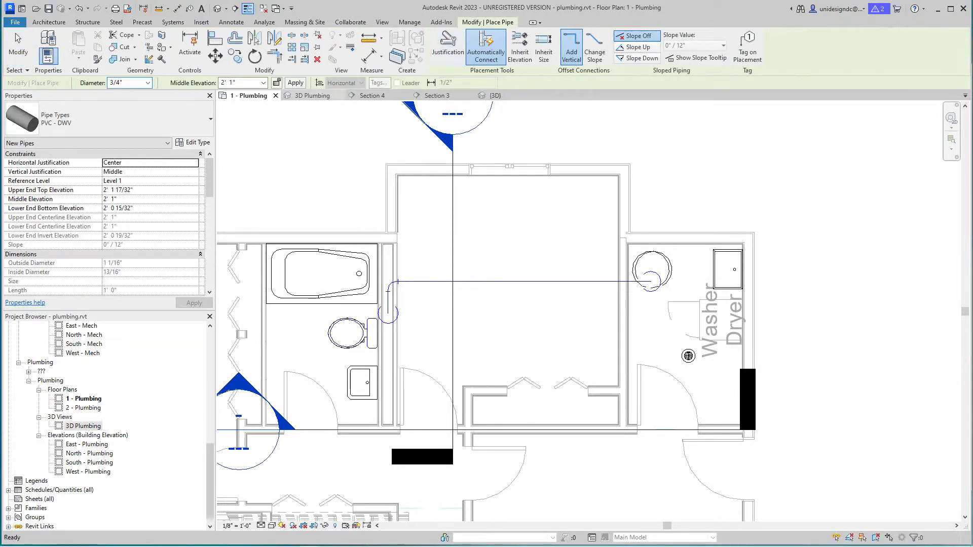
left_click(263, 83)
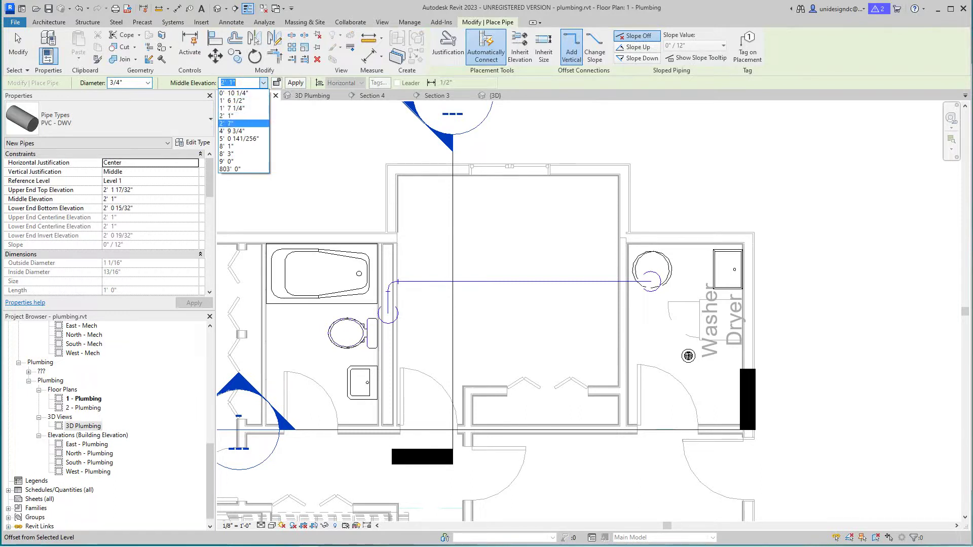
left_click(228, 123)
scroll(403, 284, "up", 3)
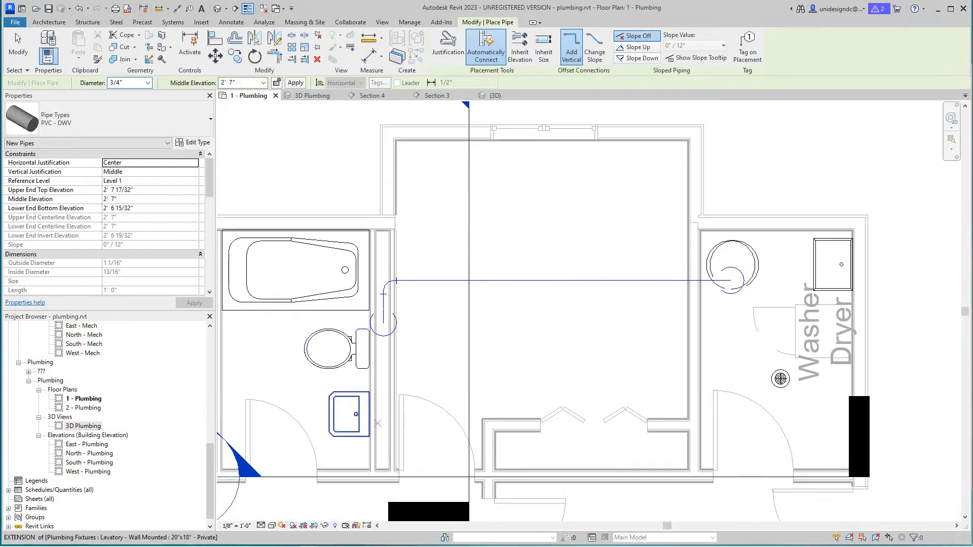
left_click(383, 464)
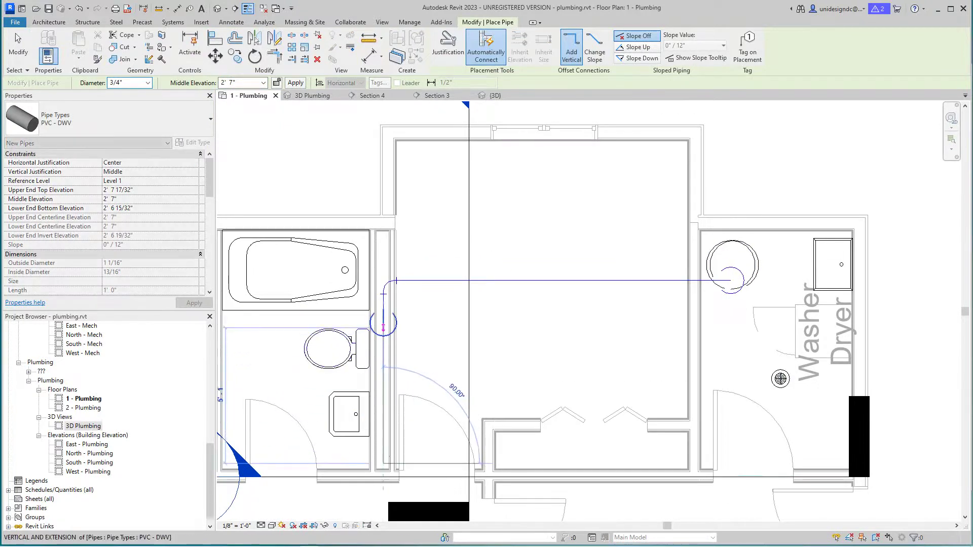
left_click(383, 236)
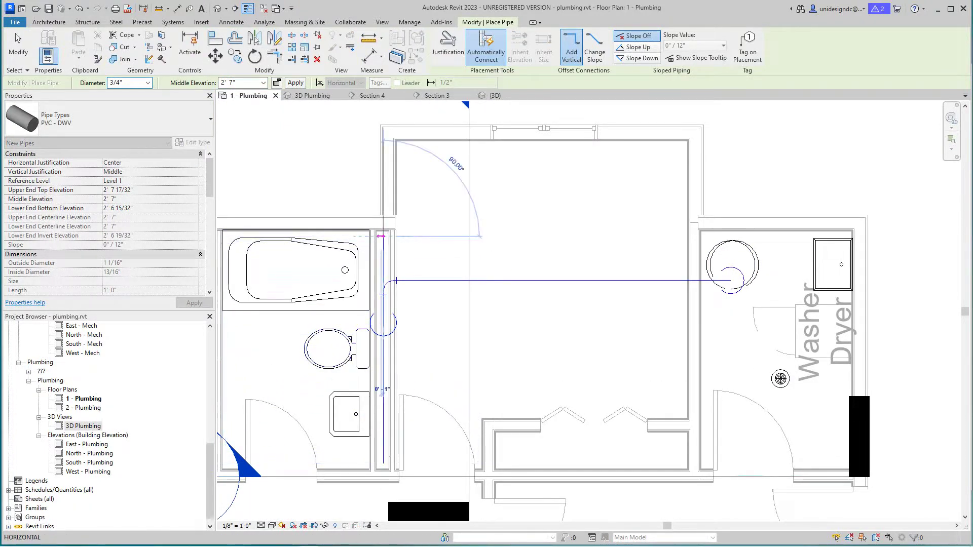
key("Escape")
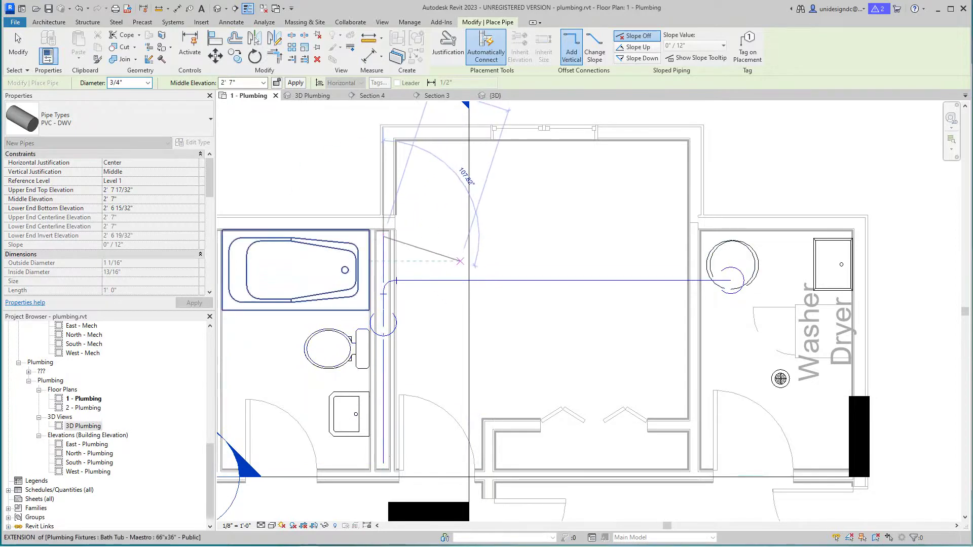
key("Escape")
scroll(402, 343, "up", 2)
scroll(400, 341, "down", 2)
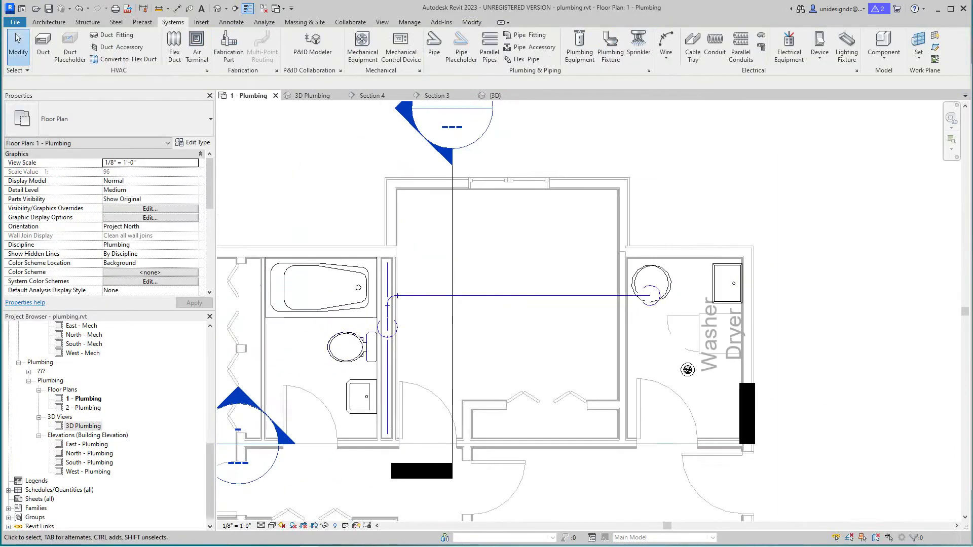
Open the Section 4 view and delete the vertical pipe that drops beside the toilet tank.
double_click(452, 127)
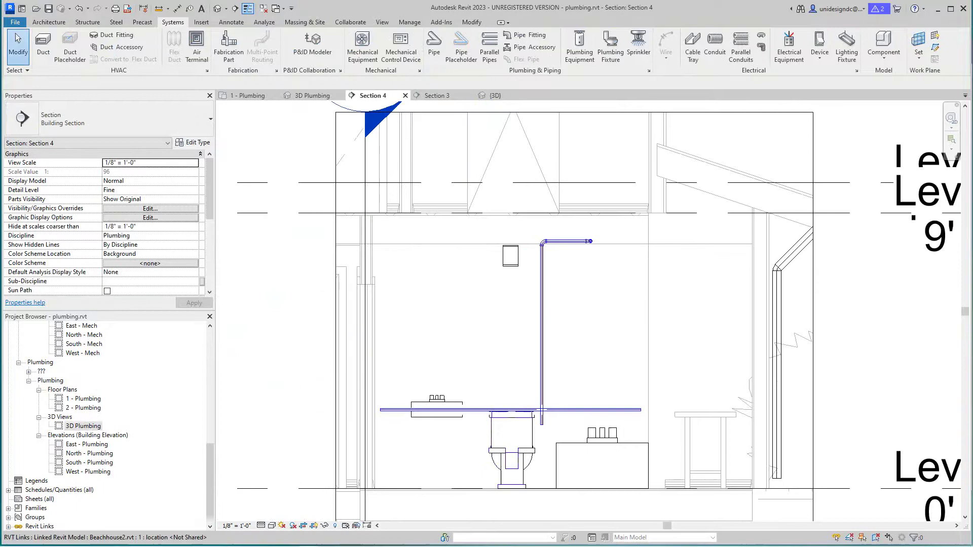
scroll(506, 380, "up", 3)
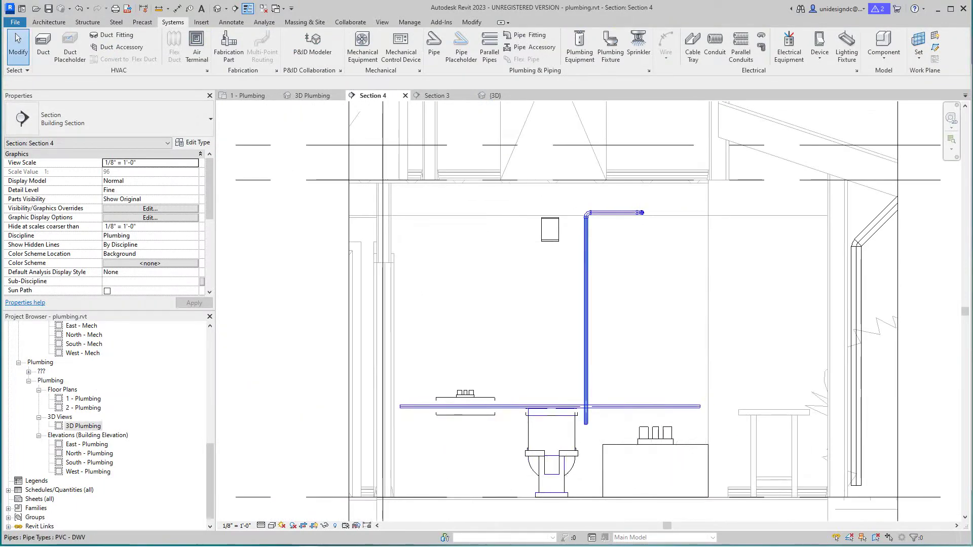
scroll(586, 375, "up", 2)
left_click(586, 375)
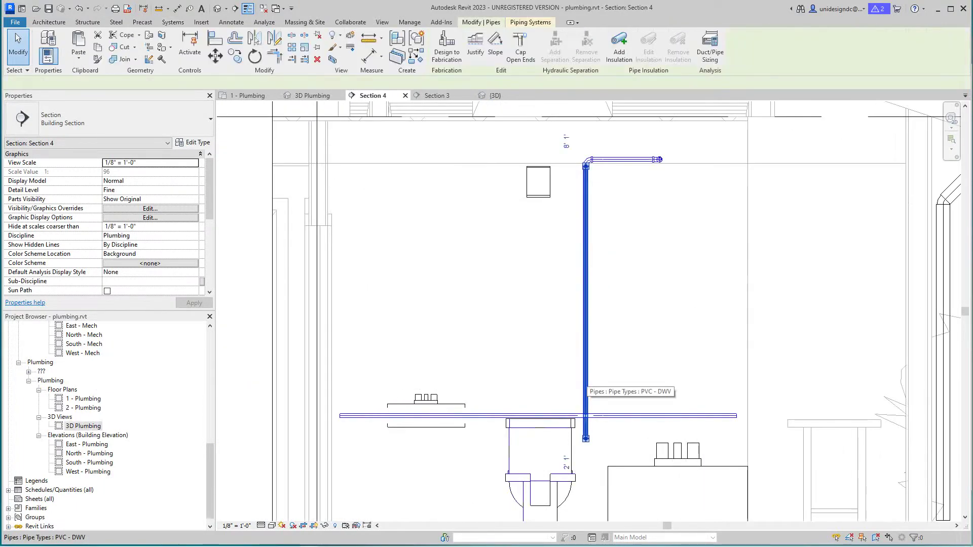
key("Delete")
Delete the leftover elbow at the open end of the short ceiling pipe.
scroll(575, 200, "down", 1)
middle_click_drag(575, 200, 562, 315)
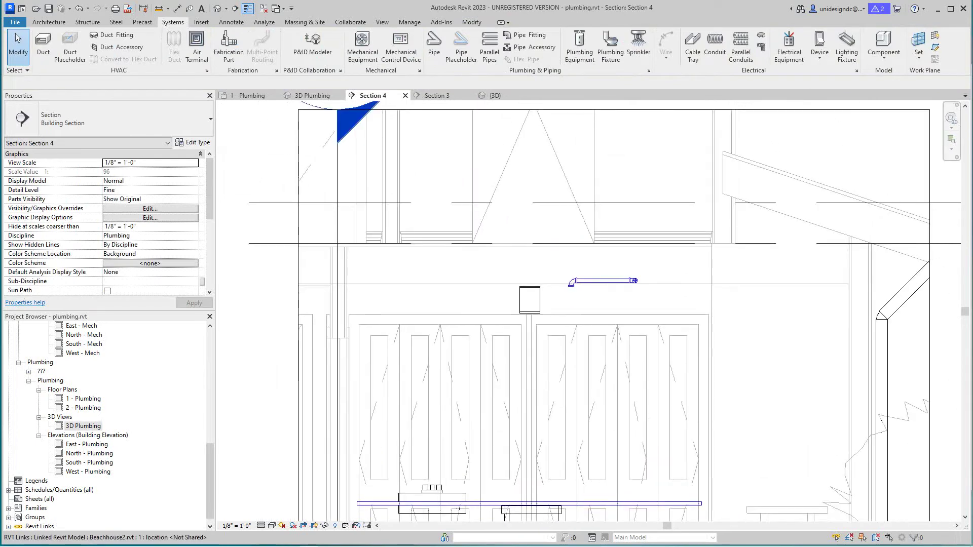
scroll(563, 315, "up", 3)
left_click(576, 264)
key("Escape")
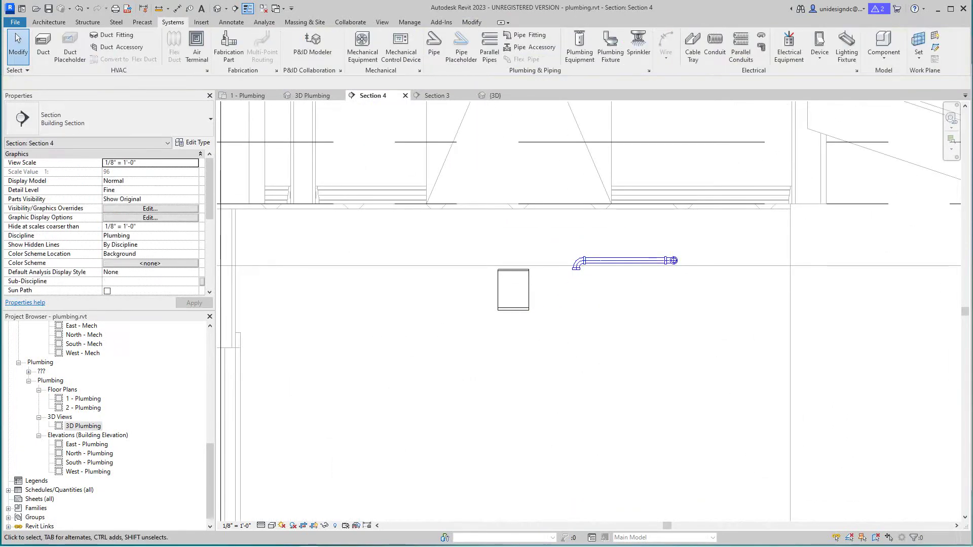
left_click(577, 265)
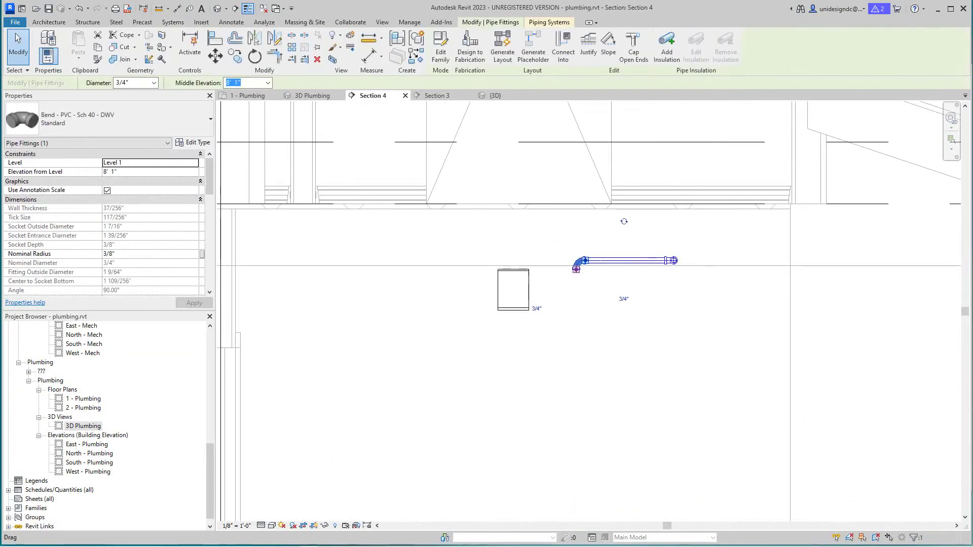
key("Delete")
Draw a 3/4" vertical pipe from the open end of the short ceiling pipe straight down, connecting it to the horizontal fixture pipe at 2' 7".
scroll(537, 317, "down", 1)
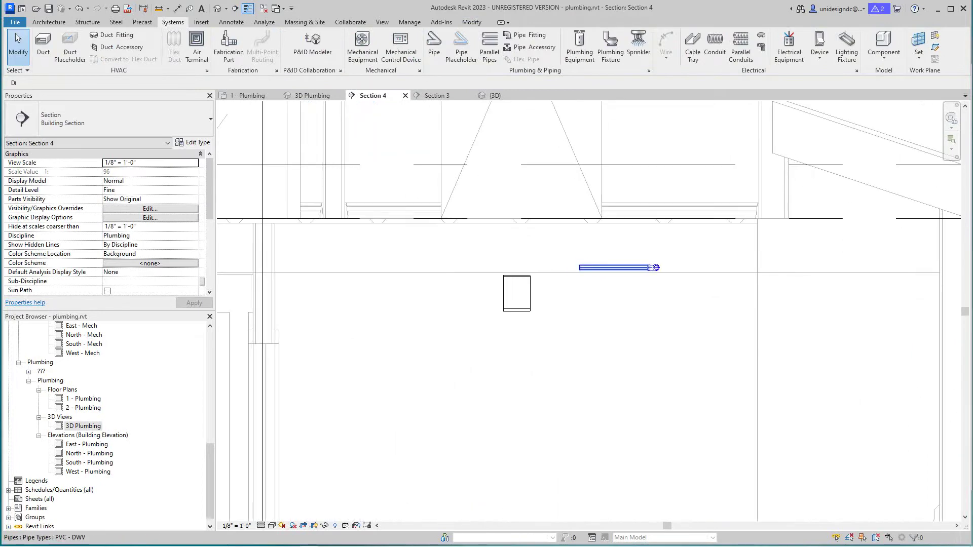
left_click(587, 268)
scroll(587, 267, "up", 1)
right_click(576, 262)
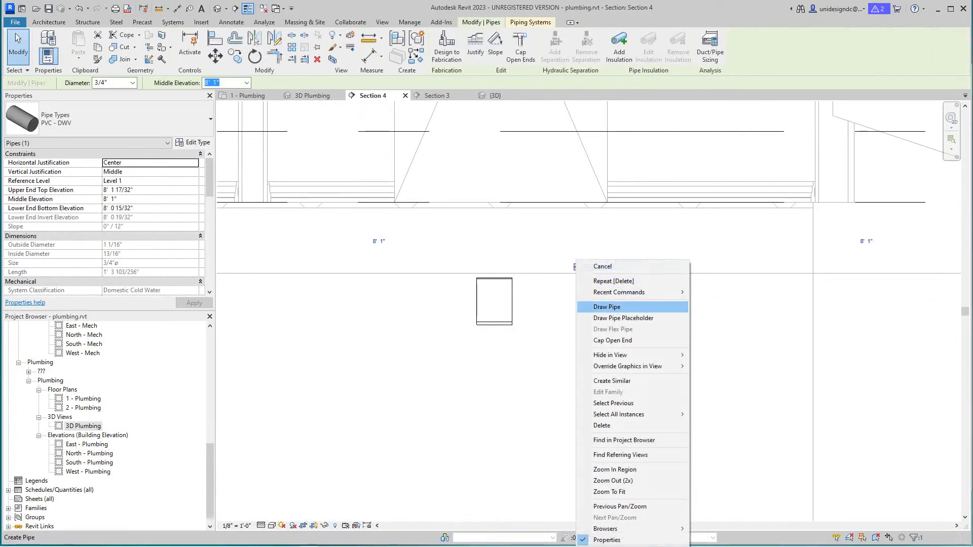
left_click(608, 307)
scroll(578, 261, "down", 2)
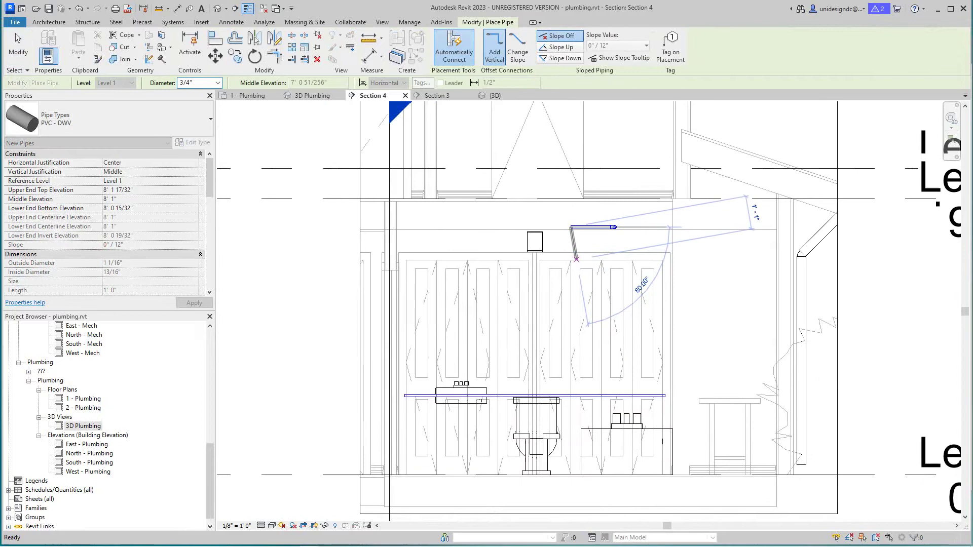
scroll(571, 375, "up", 3)
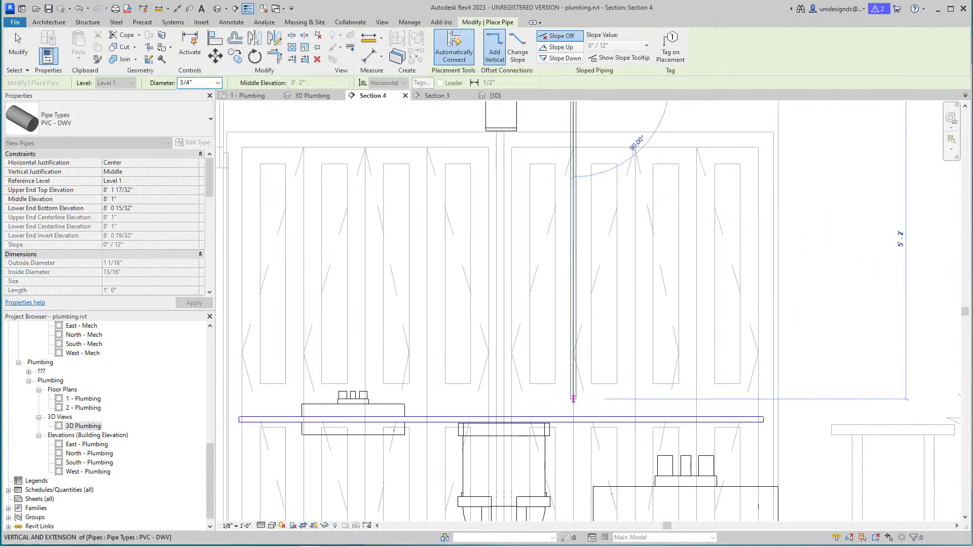
left_click(573, 419)
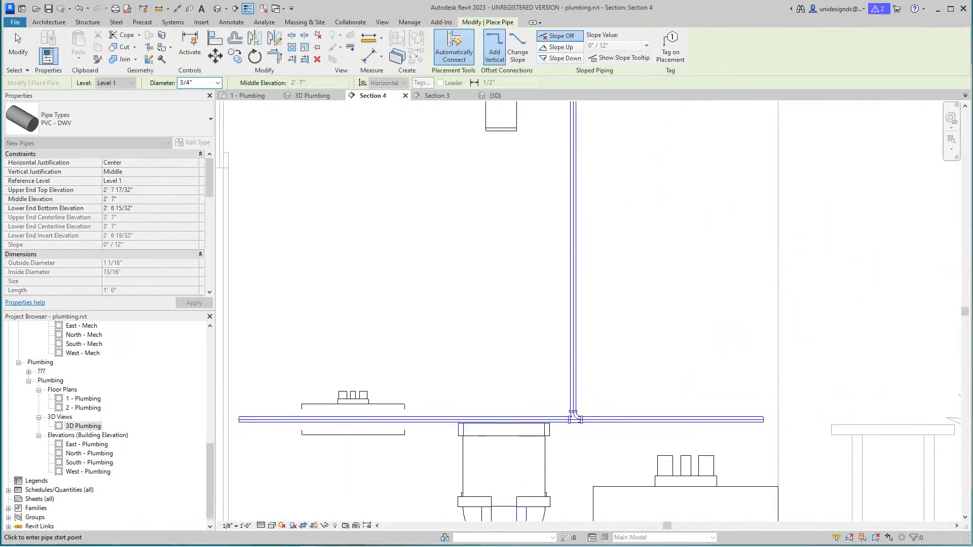
key("Escape")
key("Escape")
In the 1 - Plumbing plan, nudge the horizontal fixture pipe two increments within the wall cavity, away from the bathroom fixtures.
scroll(588, 481, "down", 3)
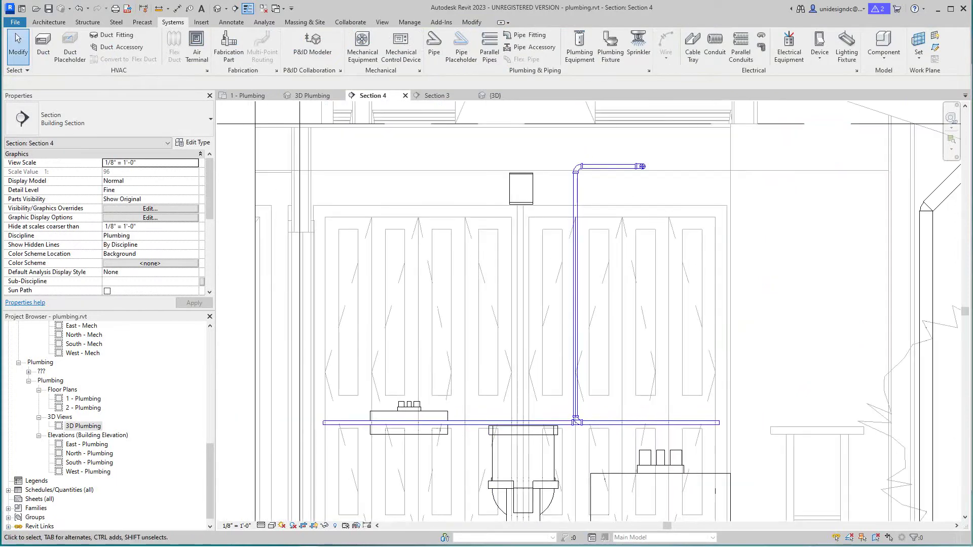
scroll(575, 459, "up", 3)
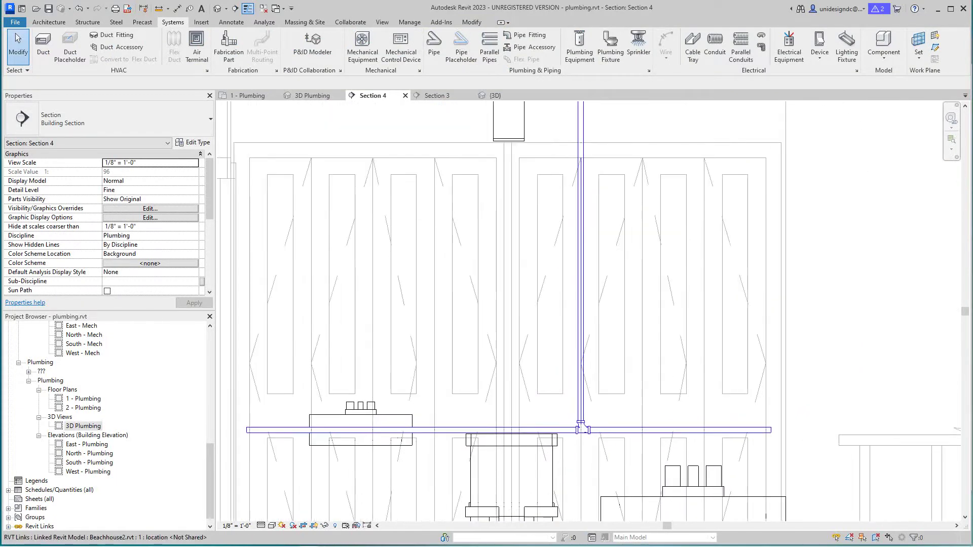
scroll(571, 451, "down", 3)
scroll(346, 273, "down", 1)
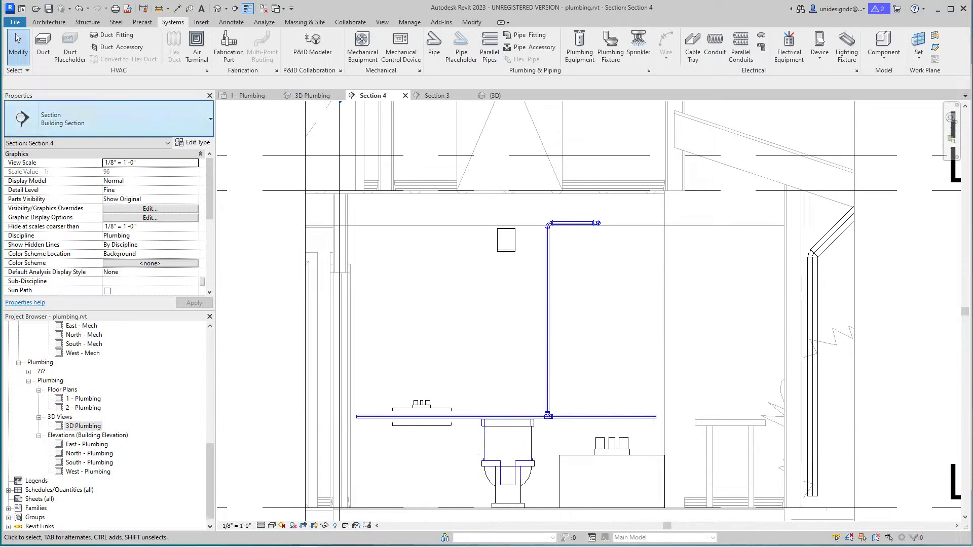
left_click(247, 95)
scroll(351, 392, "up", 5)
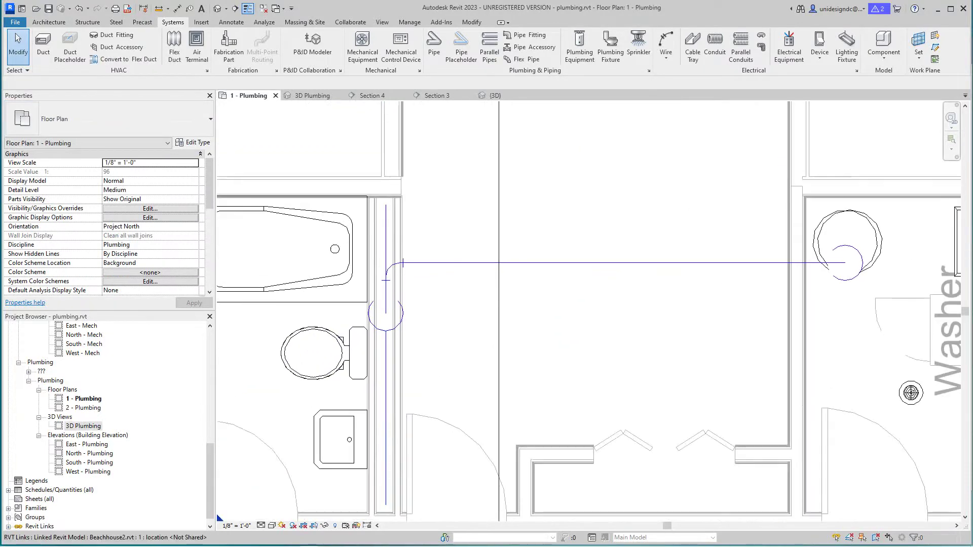
scroll(463, 315, "down", 2)
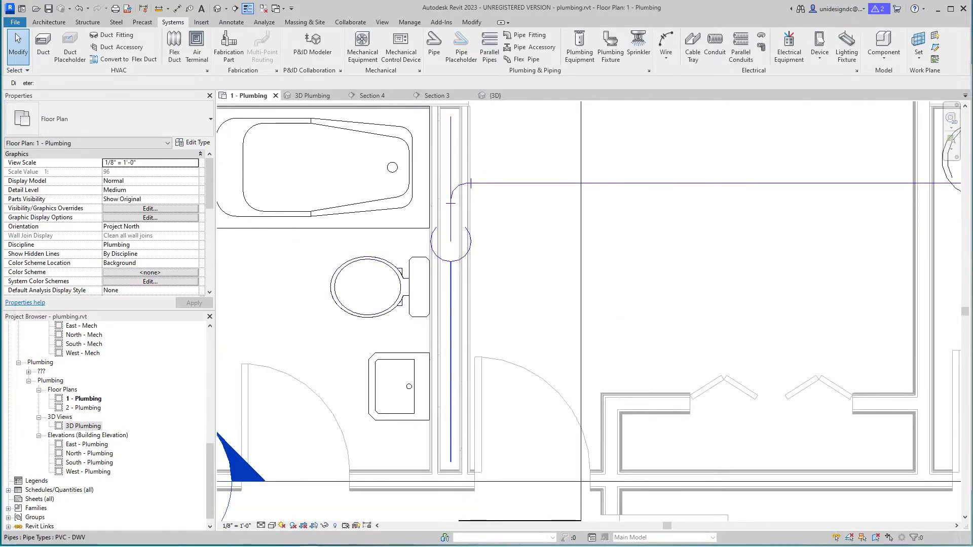
left_click(450, 349)
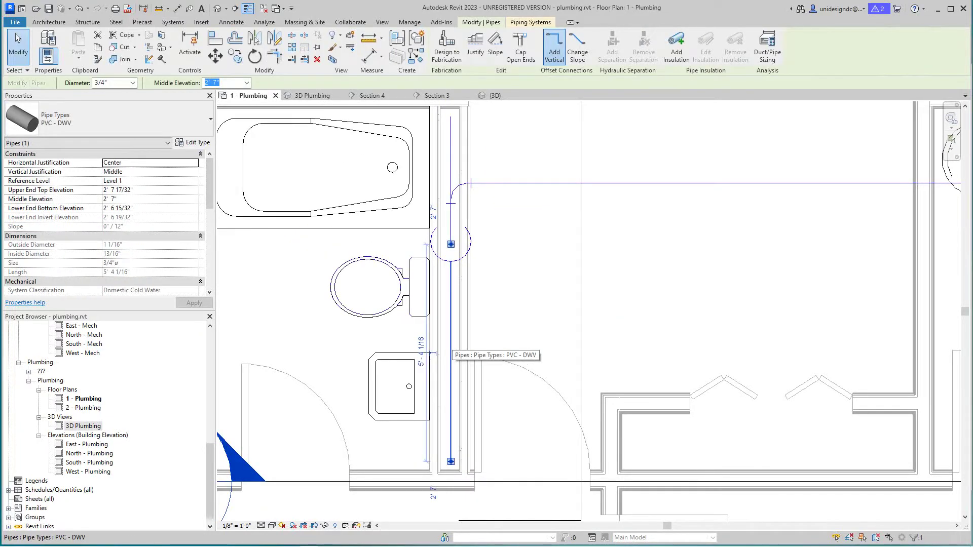
key("Right")
key("Right")
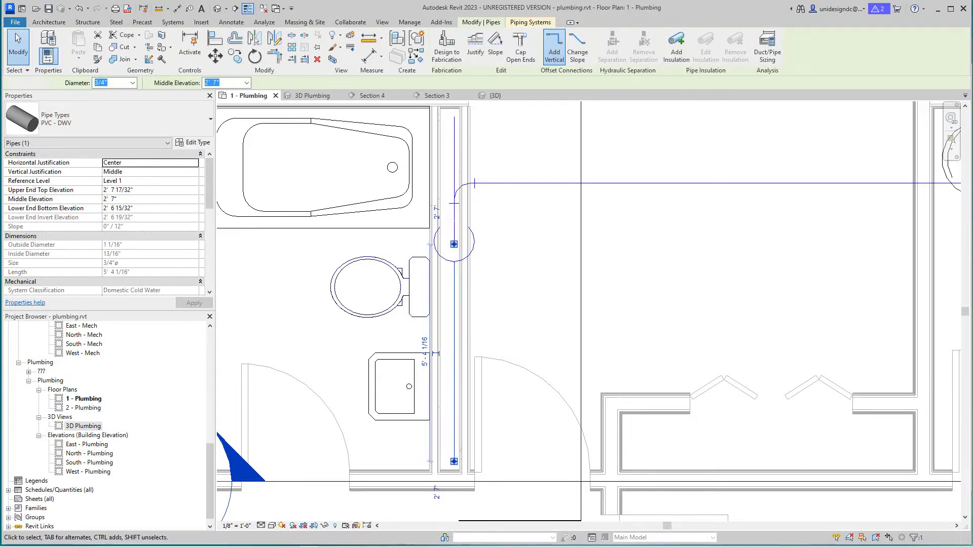
key("Escape")
scroll(484, 317, "down", 1)
scroll(472, 332, "up", 2)
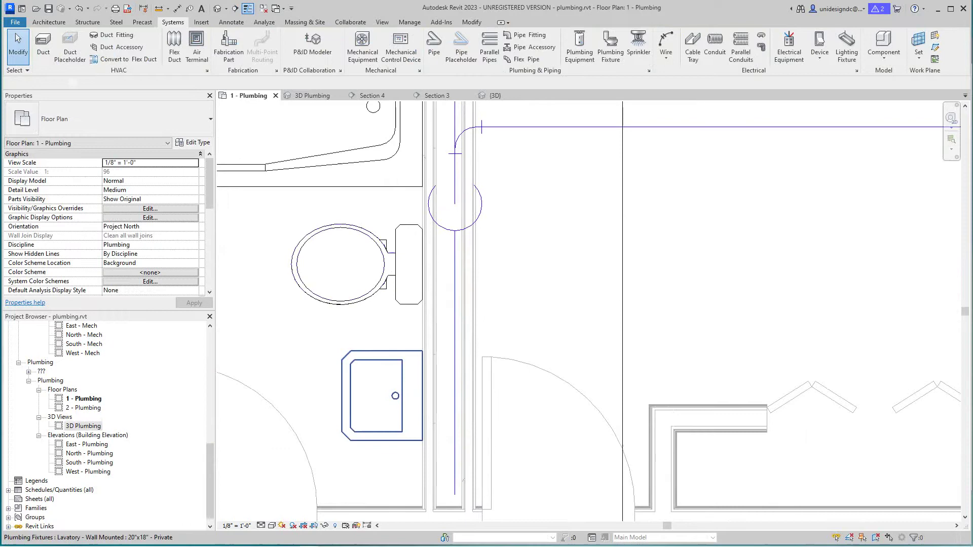
Draw a 1/2" pipe from the lavatory's cold water connector into the wall, connecting it to the 3/4" fixture pipe.
left_click(421, 393)
scroll(421, 393, "up", 3)
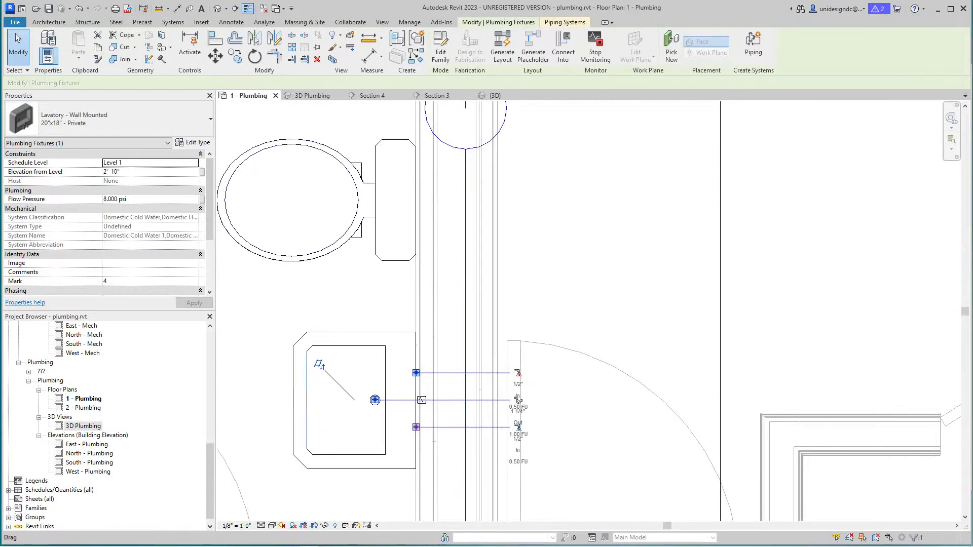
right_click(416, 427)
left_click(444, 150)
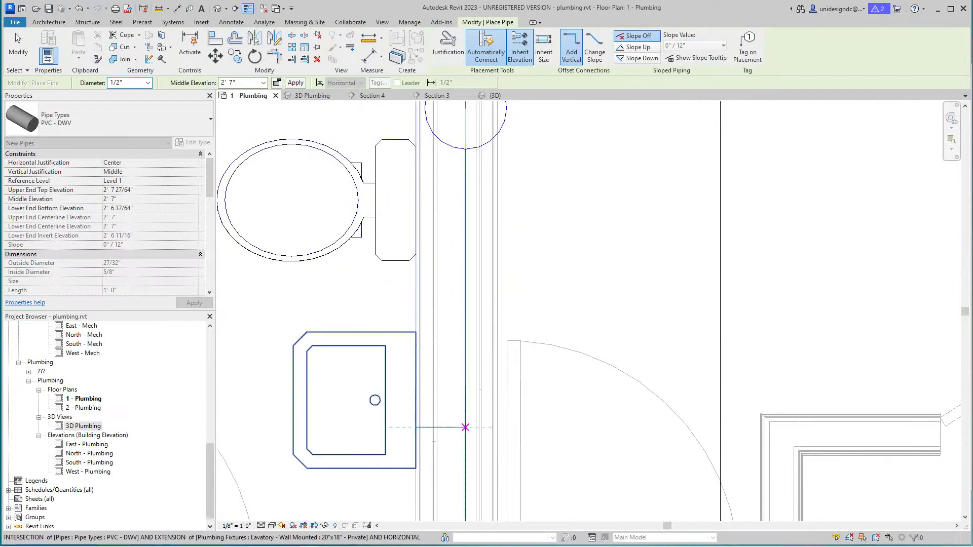
left_click(465, 427)
key("Escape")
key("Escape")
scroll(457, 347, "down", 2)
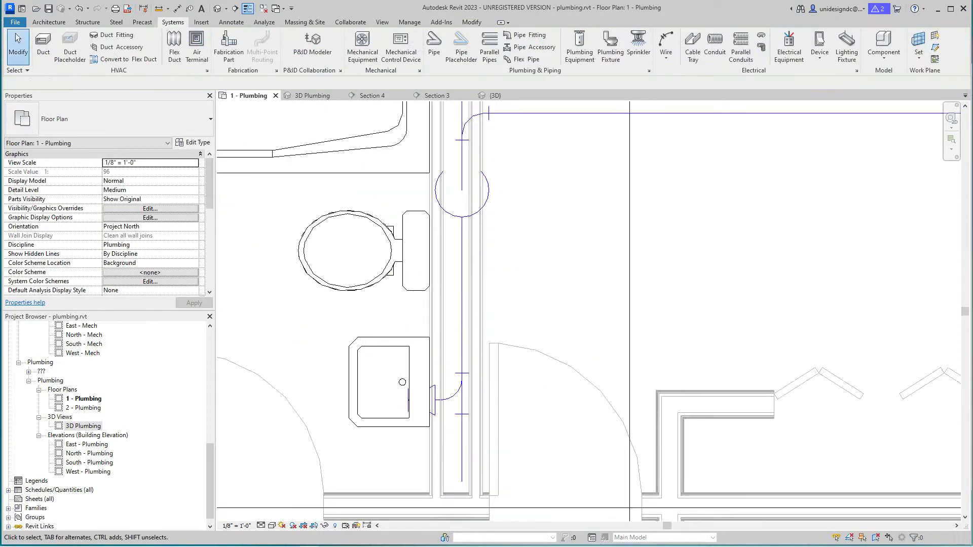
Draw a 1/2" pipe from the toilet's cold water connector straight into the wall, joining it to the fixture pipe.
middle_click_drag(348, 253, 329, 345)
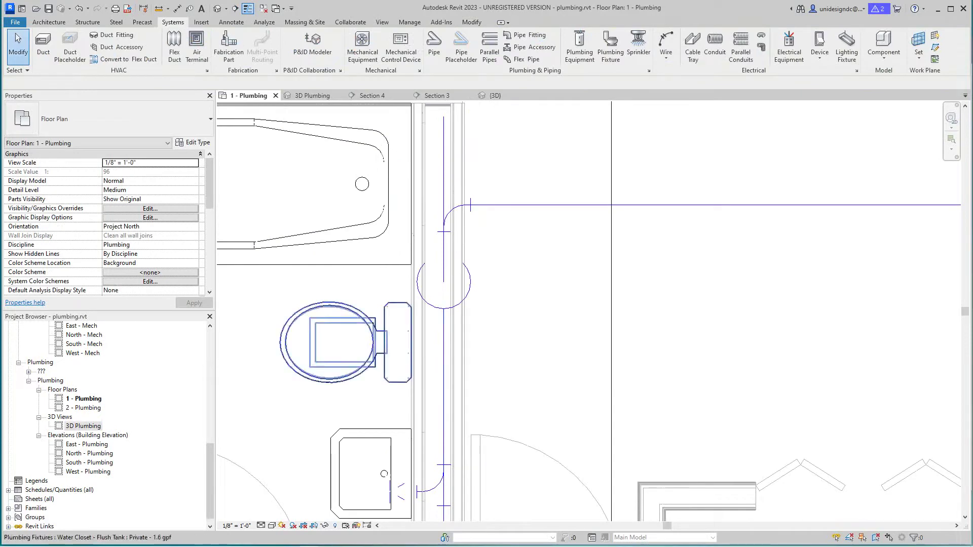
left_click(406, 335)
scroll(405, 335, "up", 2)
left_click_drag(404, 335, 525, 336)
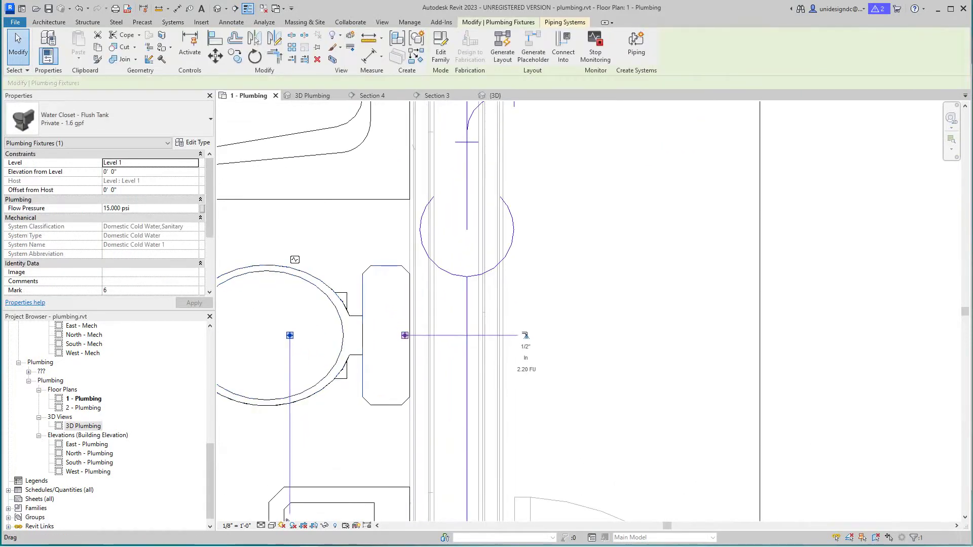
right_click(525, 336)
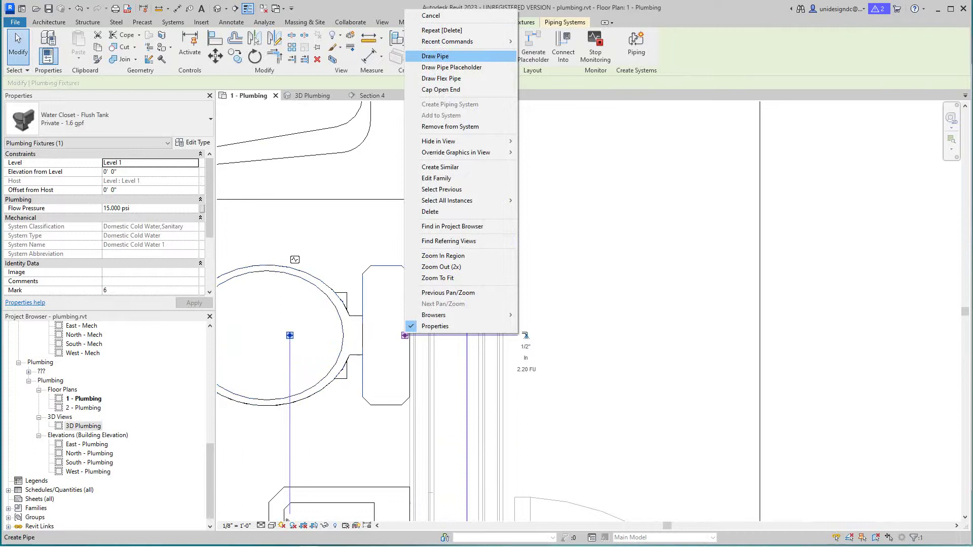
key("Return")
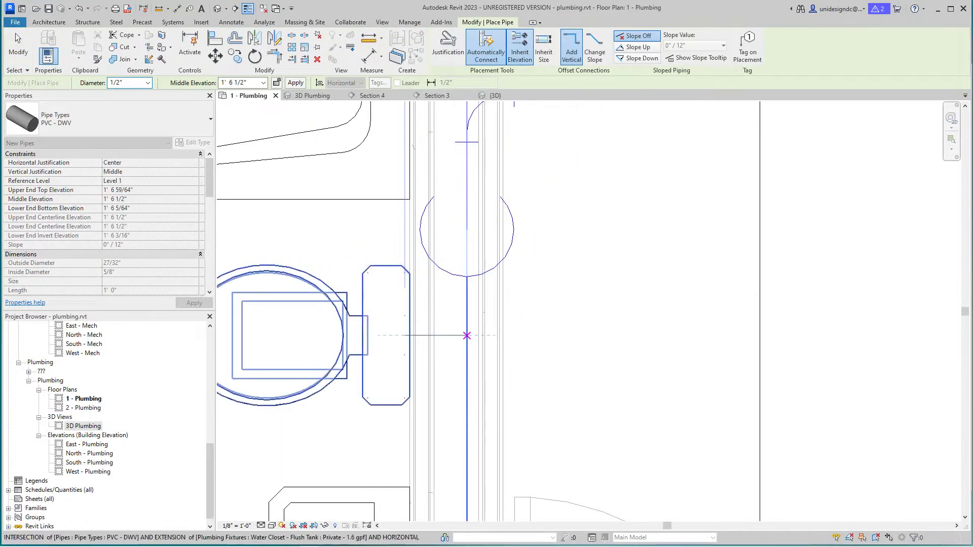
left_click(466, 335)
key("Escape")
key("Escape")
scroll(494, 326, "down", 3)
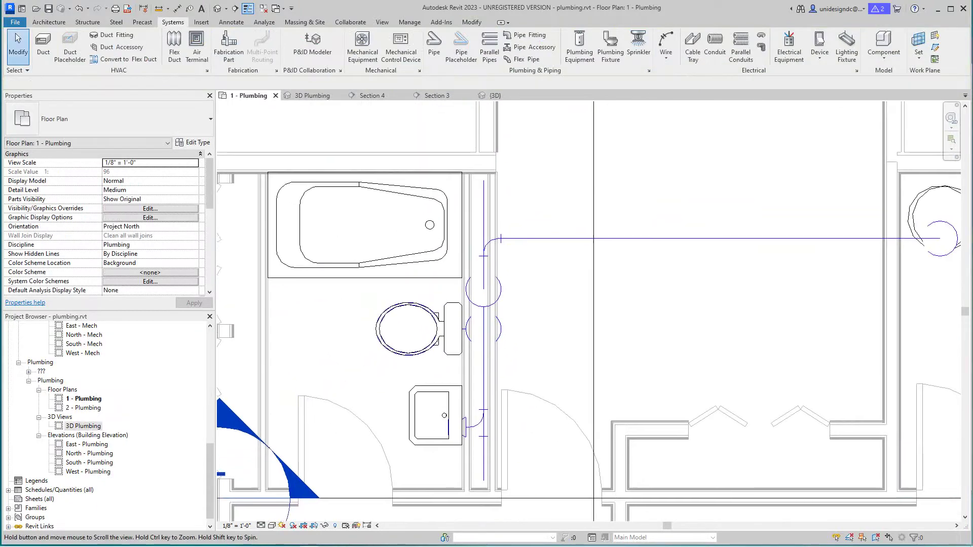
Draw a 1/2" pipe from the bathtub's cold water connector straight across to the fixture pipe in the wall cavity.
middle_click_drag(494, 326, 494, 383)
middle_click_drag(484, 311, 486, 355)
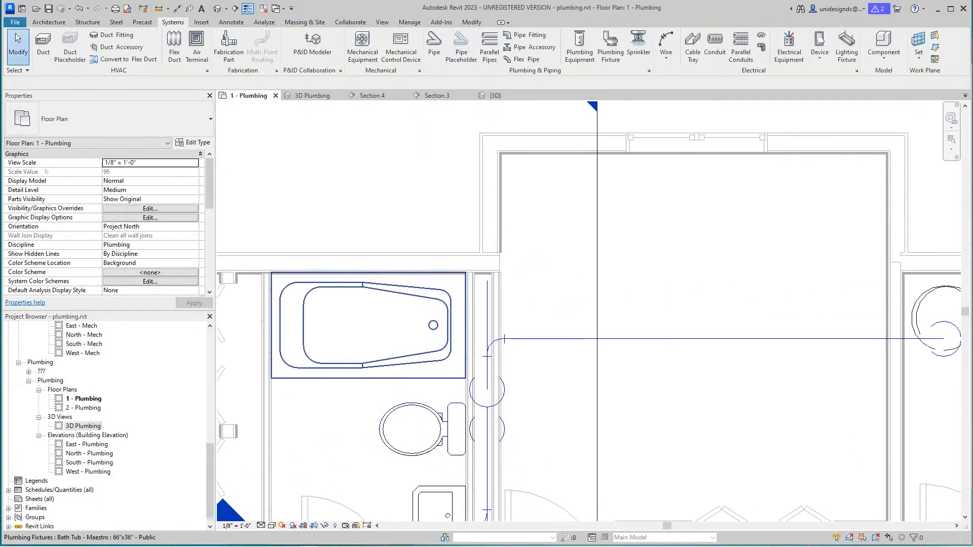
left_click(466, 338)
scroll(469, 344, "up", 4)
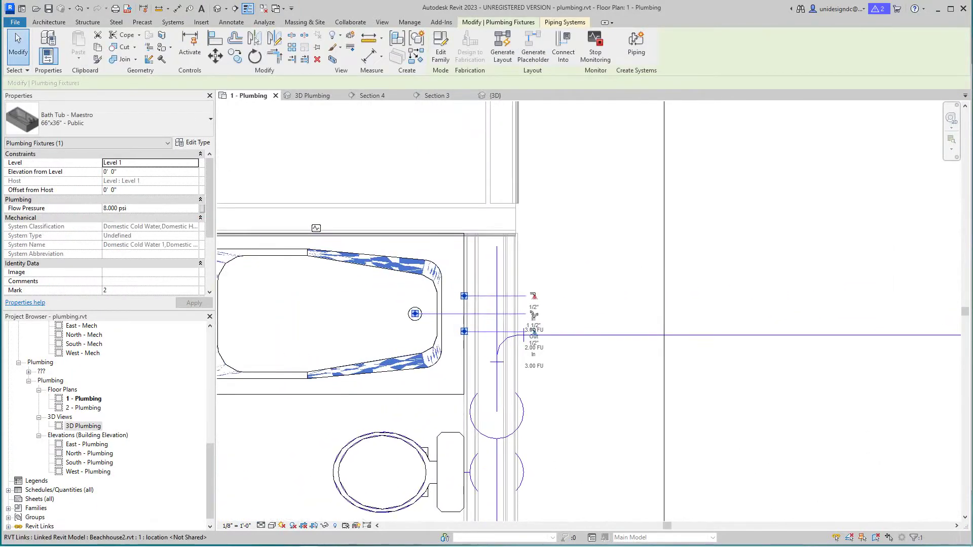
scroll(474, 337, "down", 3)
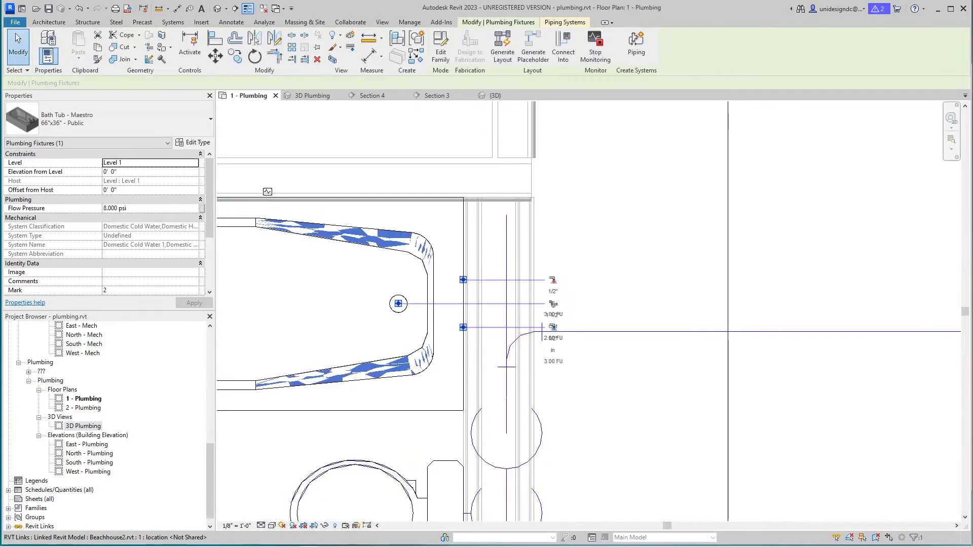
scroll(511, 334, "down", 3)
scroll(512, 334, "up", 7)
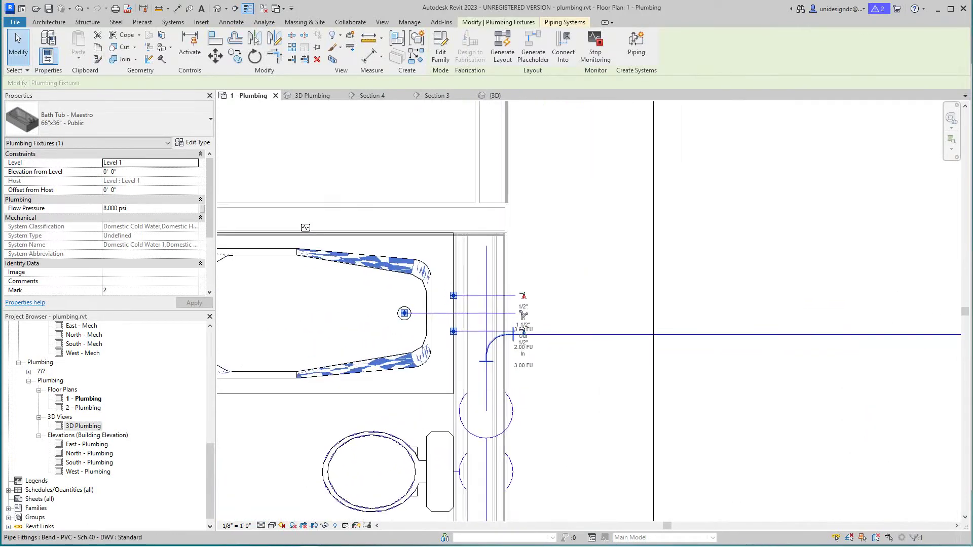
scroll(466, 333, "up", 3)
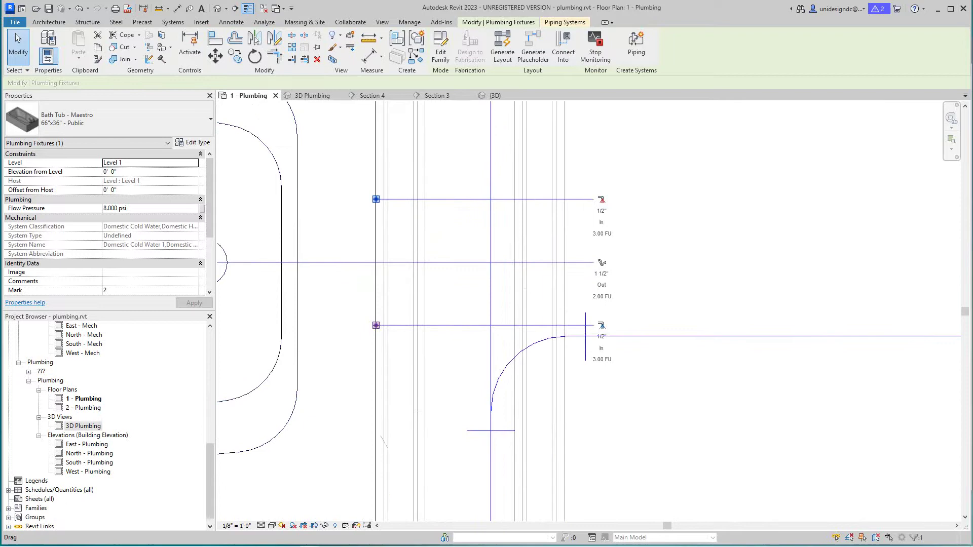
right_click(375, 325)
left_click(407, 269)
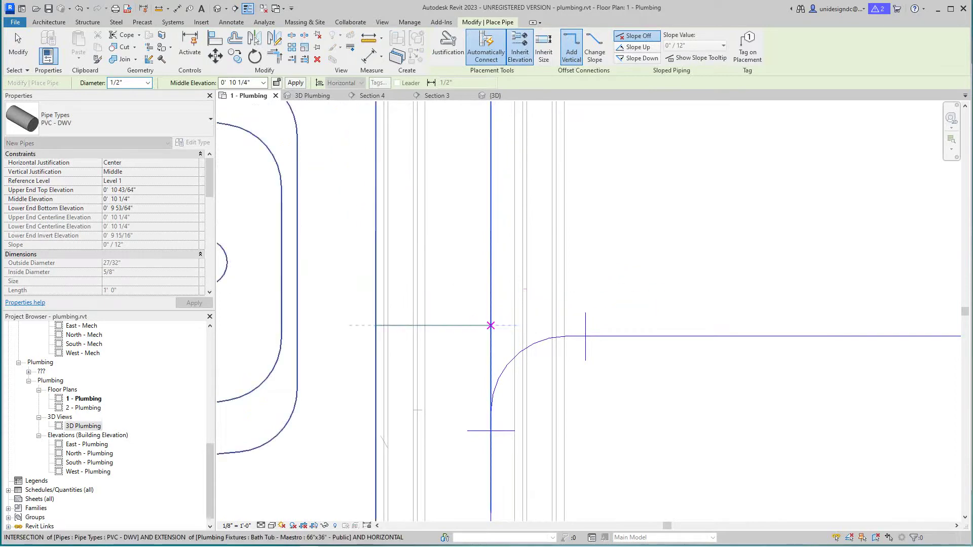
key("Escape")
key("Escape")
scroll(590, 314, "down", 5)
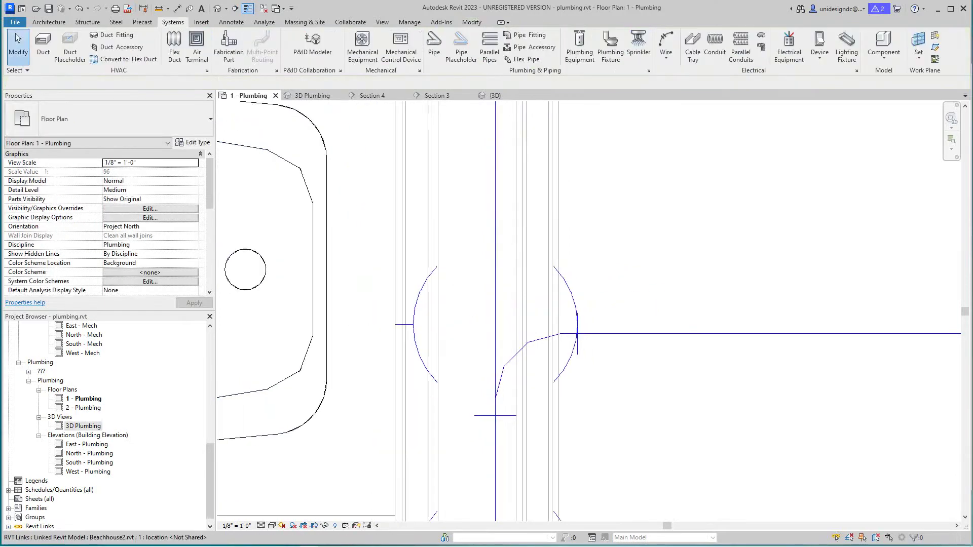
scroll(564, 236, "down", 4)
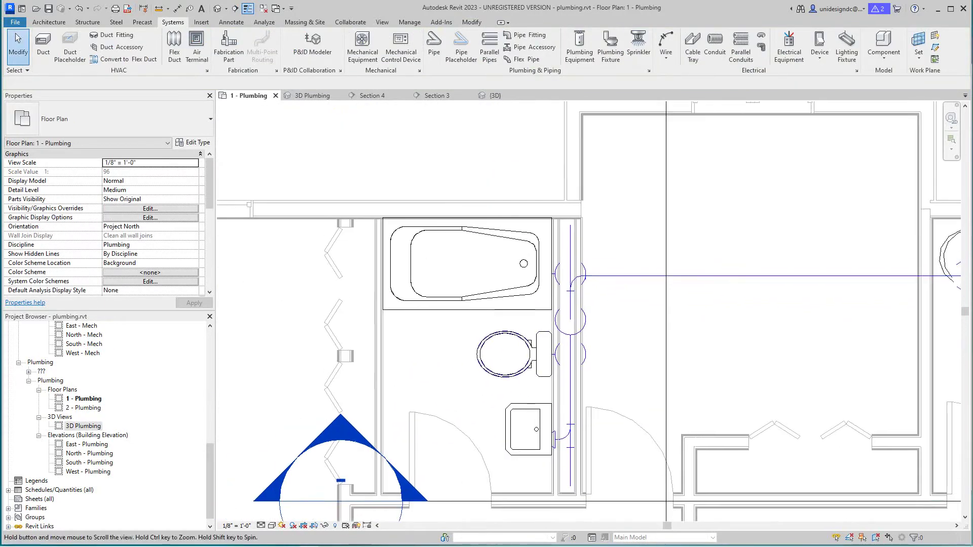
Examine the cold water branches in the plumbing wall and the bathtub's connectors.
middle_click_drag(588, 290, 504, 276)
scroll(620, 249, "down", 1)
scroll(500, 284, "up", 2)
scroll(598, 269, "down", 4)
scroll(736, 298, "up", 2)
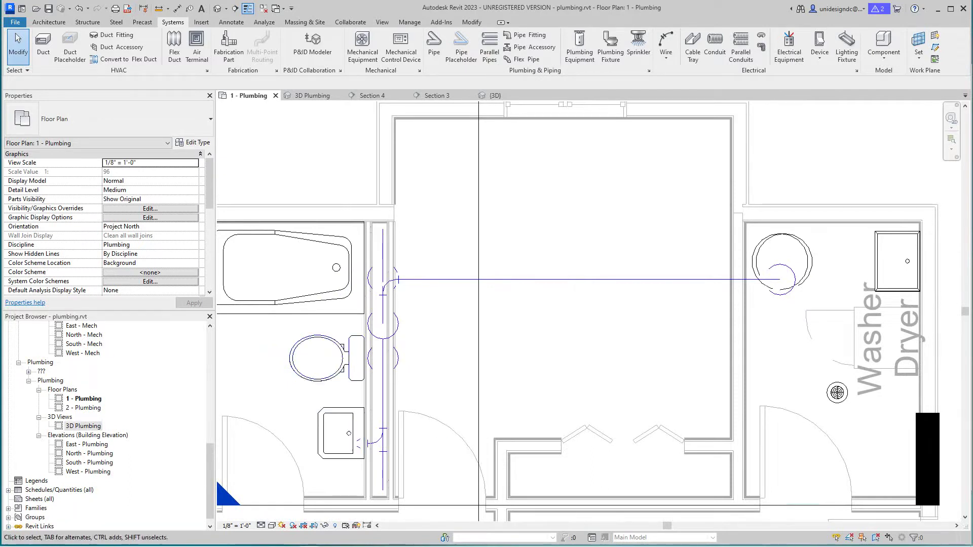
left_click(363, 274)
scroll(377, 274, "up", 2)
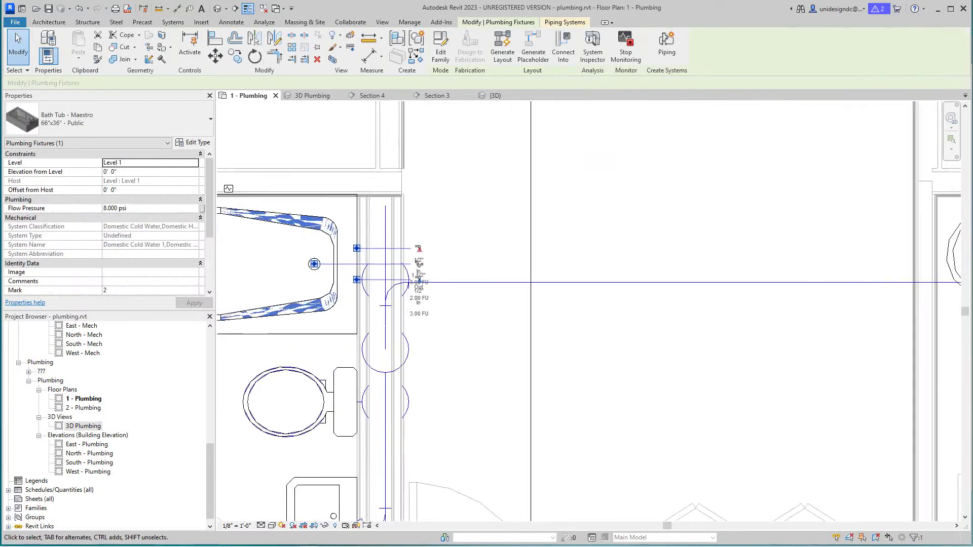
scroll(378, 274, "down", 3)
key("Escape")
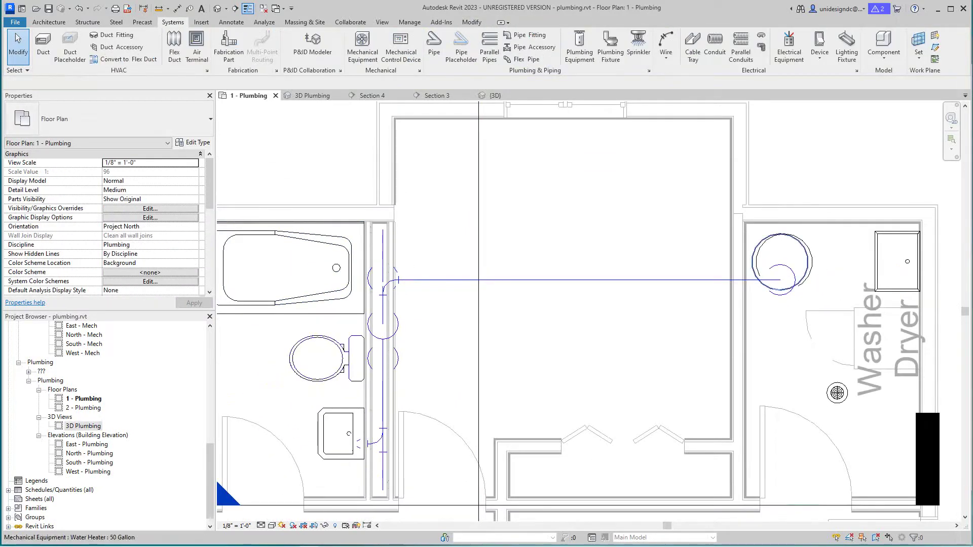
Draw a 3/4" horizontal pipe about 12' 11" long from the water heater's hot water outlet to the fixture pipe in the bathroom's plumbing wall.
left_click(782, 262)
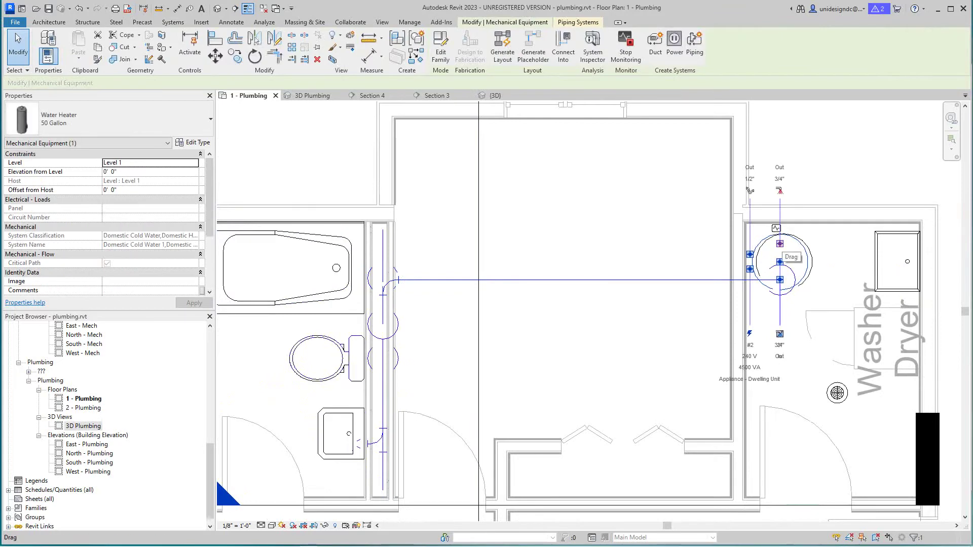
right_click(780, 262)
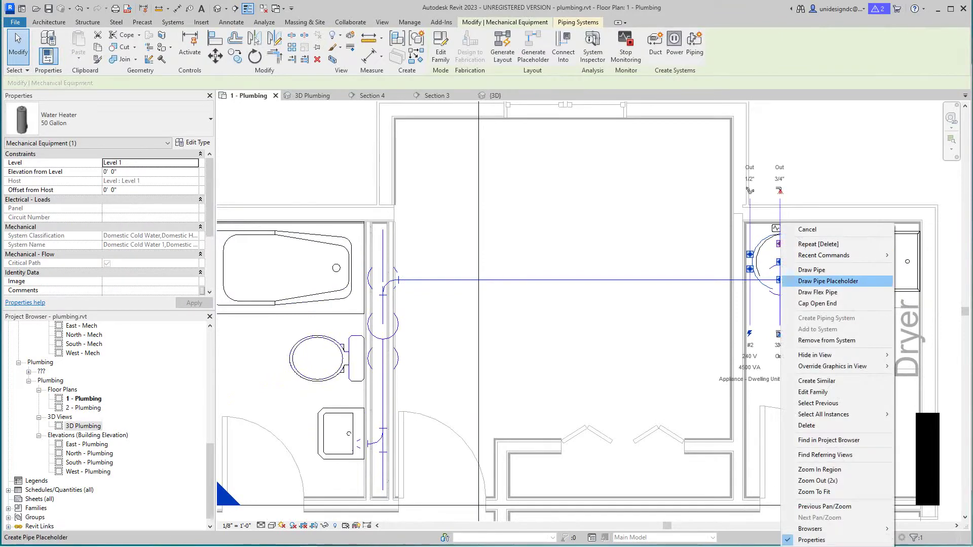
left_click(810, 270)
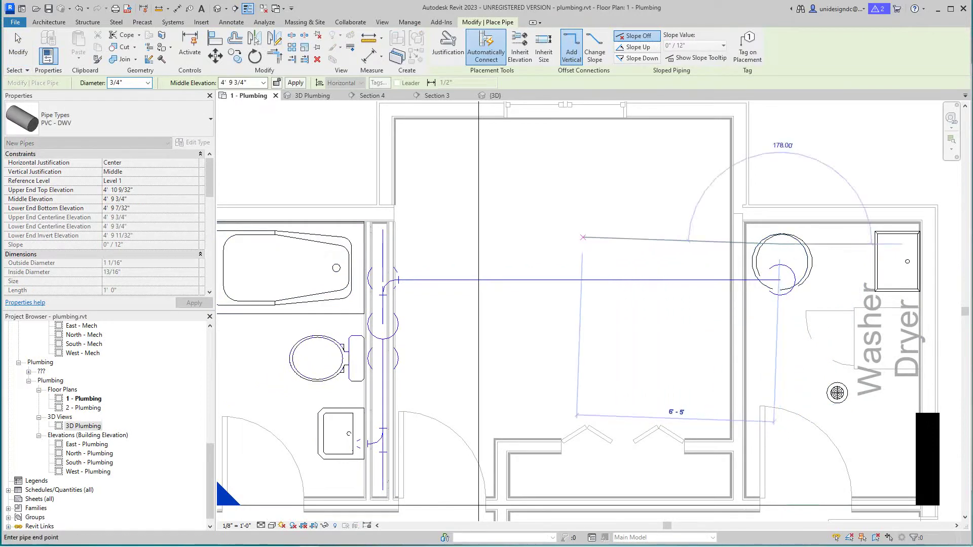
scroll(457, 244, "down", 1)
middle_click_drag(463, 244, 530, 243)
scroll(512, 242, "up", 1)
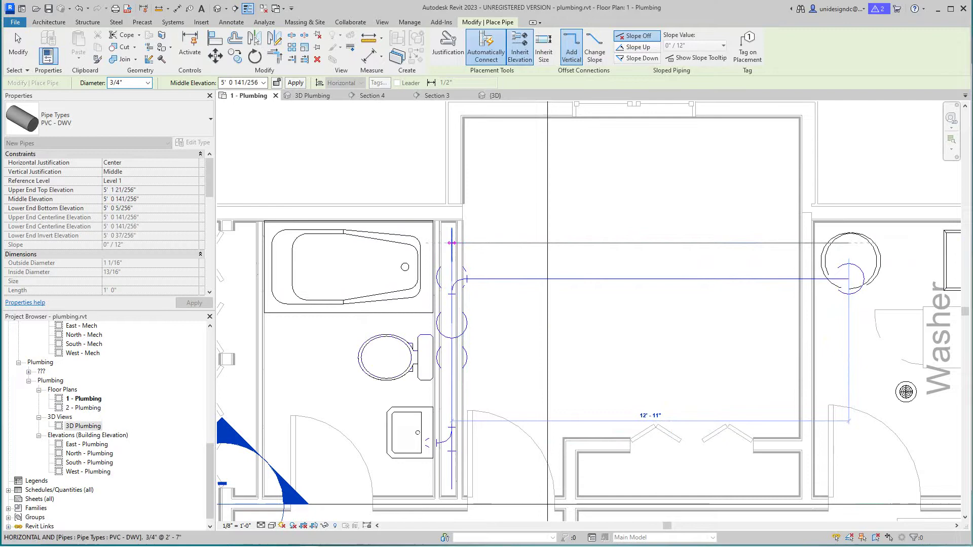
left_click(452, 243)
key("Escape")
key("Escape")
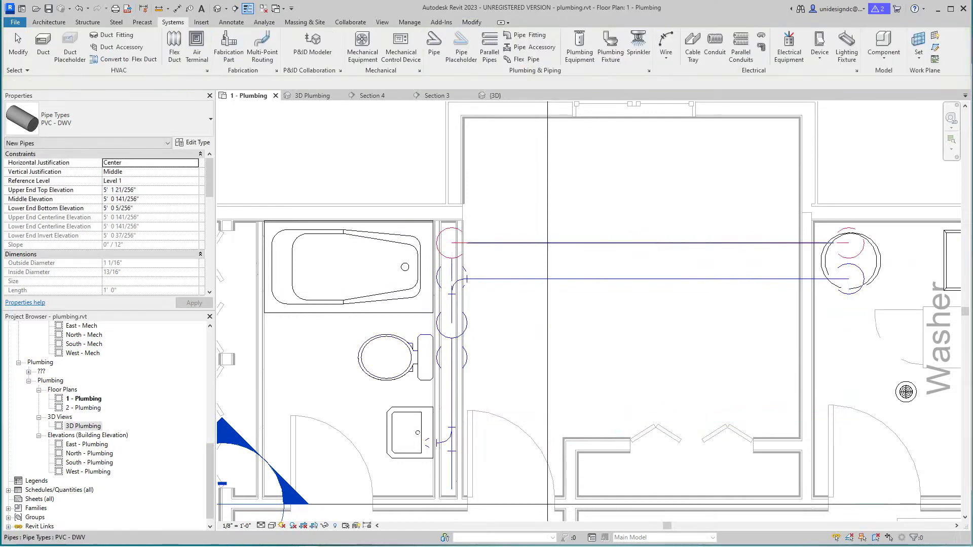
Open the Section 4 view and examine how the new hot water pipe meets the horizontal fixture pipe.
scroll(550, 245, "down", 3)
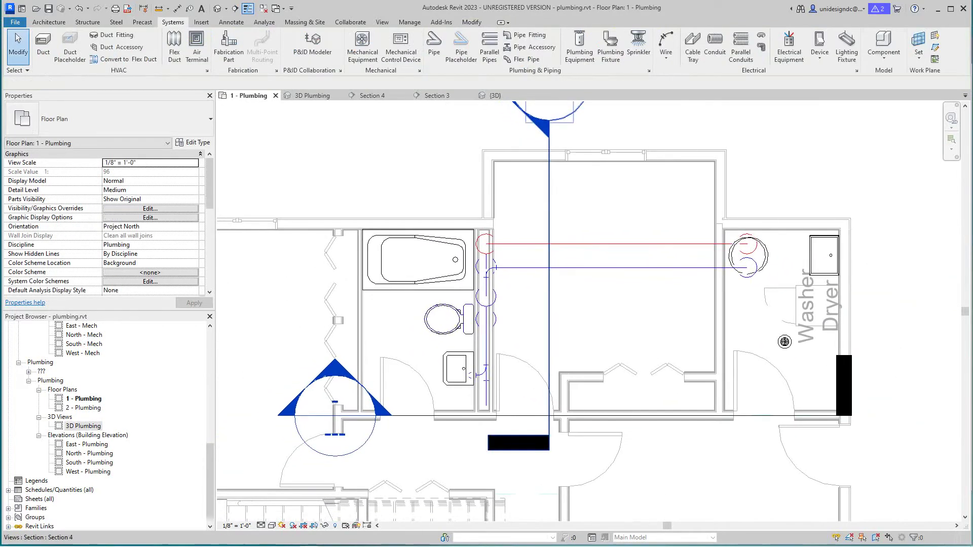
left_click(549, 217)
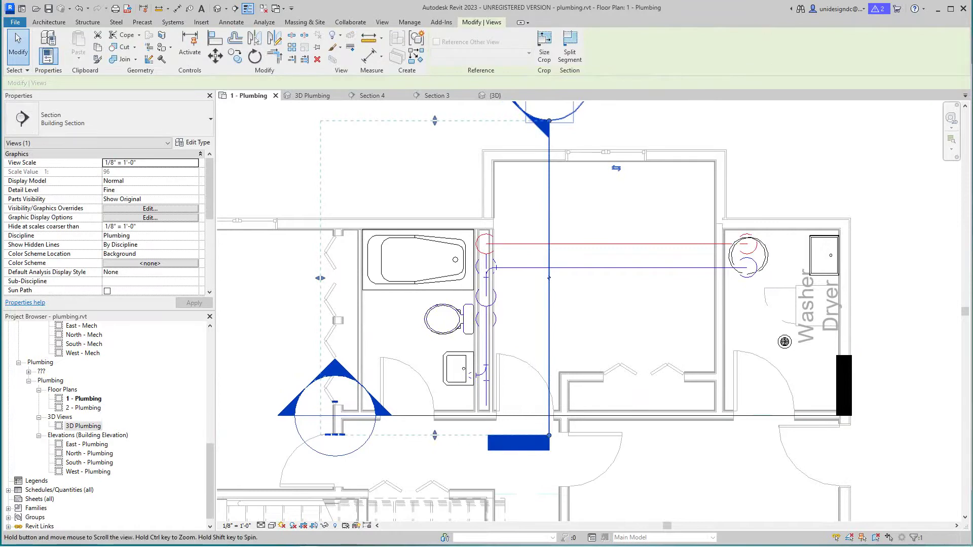
middle_click_drag(548, 218, 540, 278)
key("Escape")
scroll(507, 383, "down", 1)
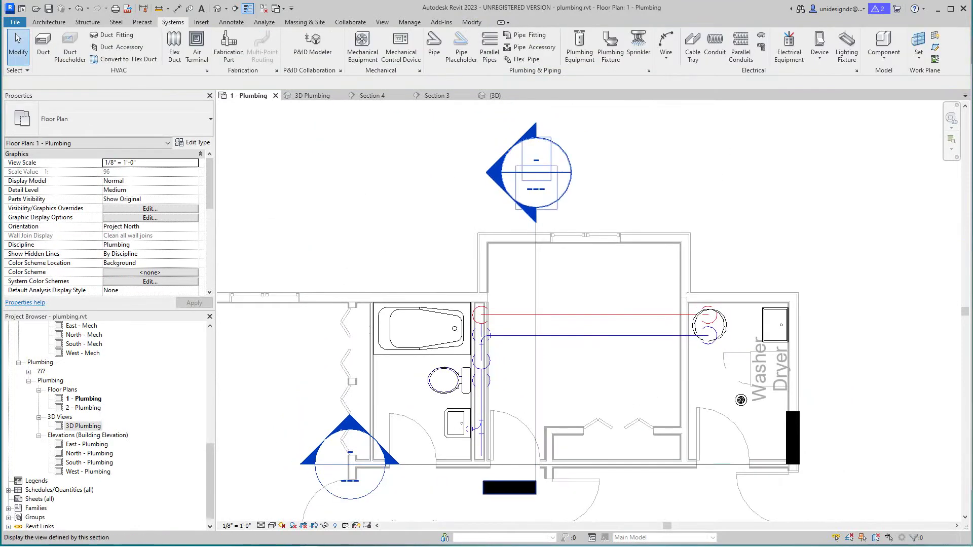
double_click(505, 188)
scroll(598, 357, "up", 2)
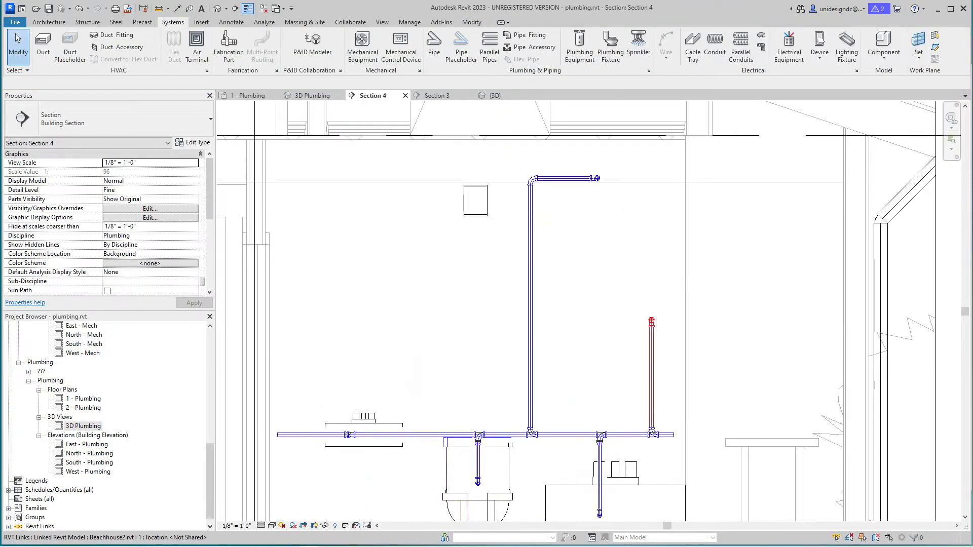
scroll(655, 323, "up", 3)
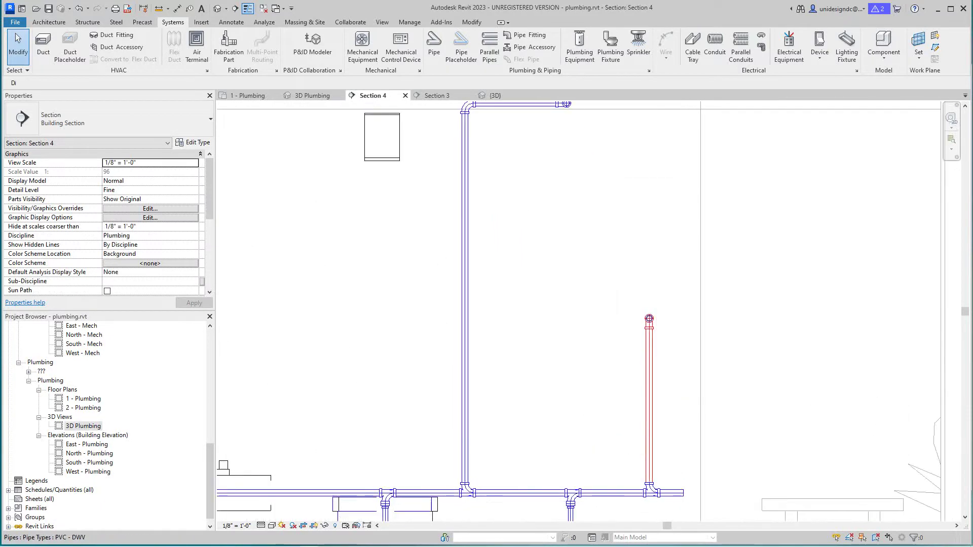
left_click(649, 318)
key("Escape")
scroll(664, 301, "down", 2)
middle_click_drag(664, 300, 666, 344)
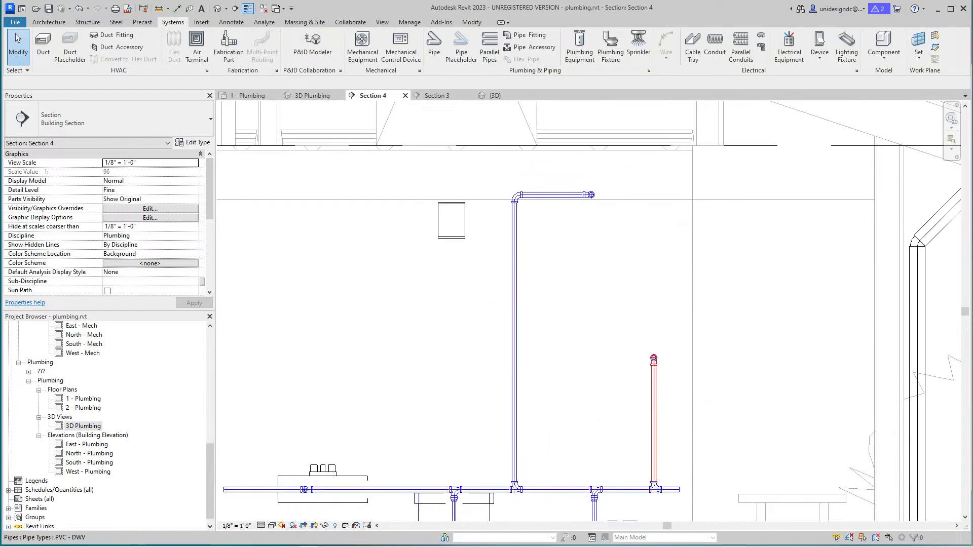
scroll(546, 324, "down", 2)
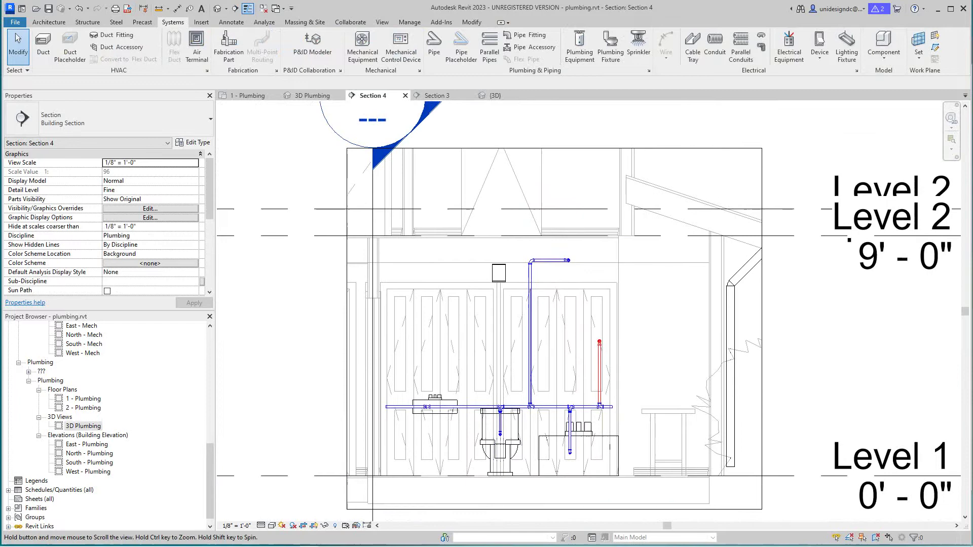
scroll(373, 416, "down", 2)
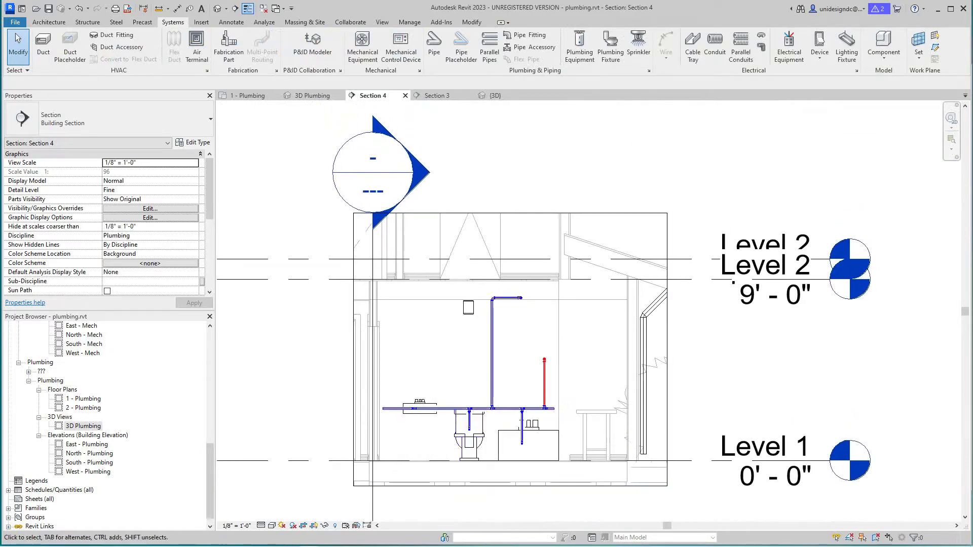
In the 3D Plumbing view, raise the horizontal hot water pipe to a middle elevation of 8' 3".
left_click(309, 96)
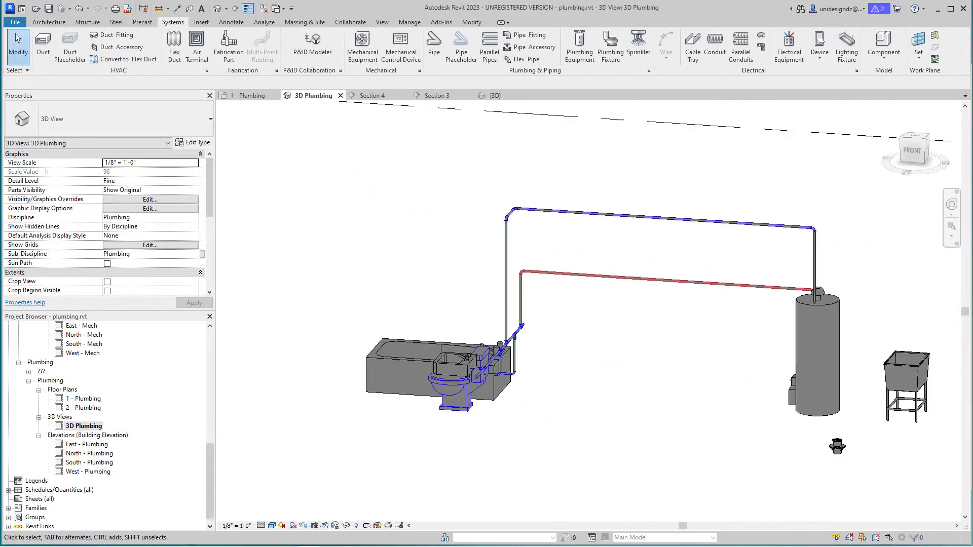
left_click(734, 285)
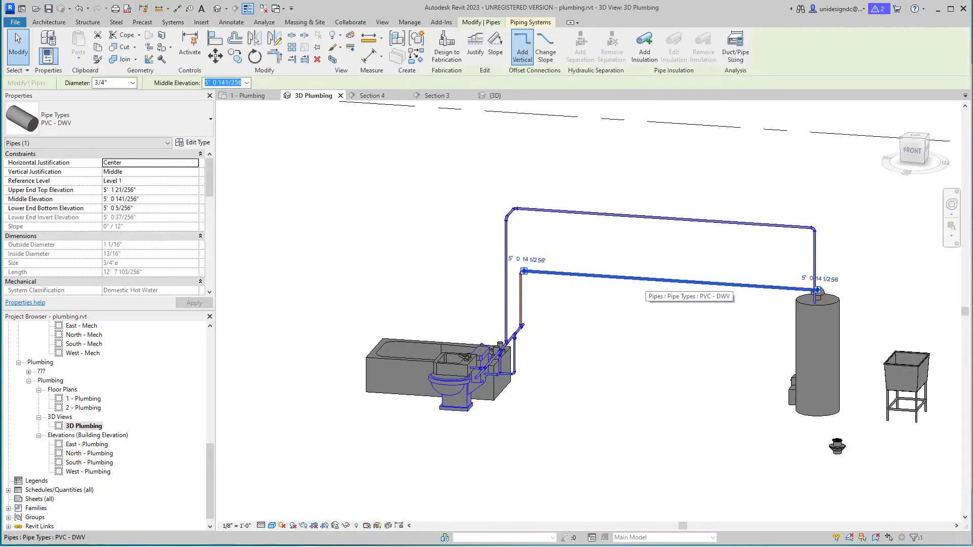
left_click(246, 83)
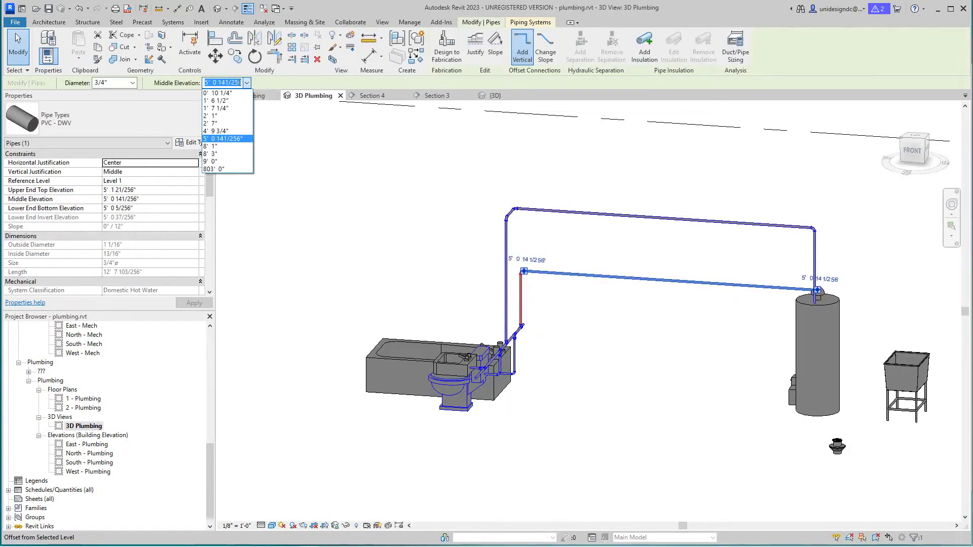
left_click(210, 154)
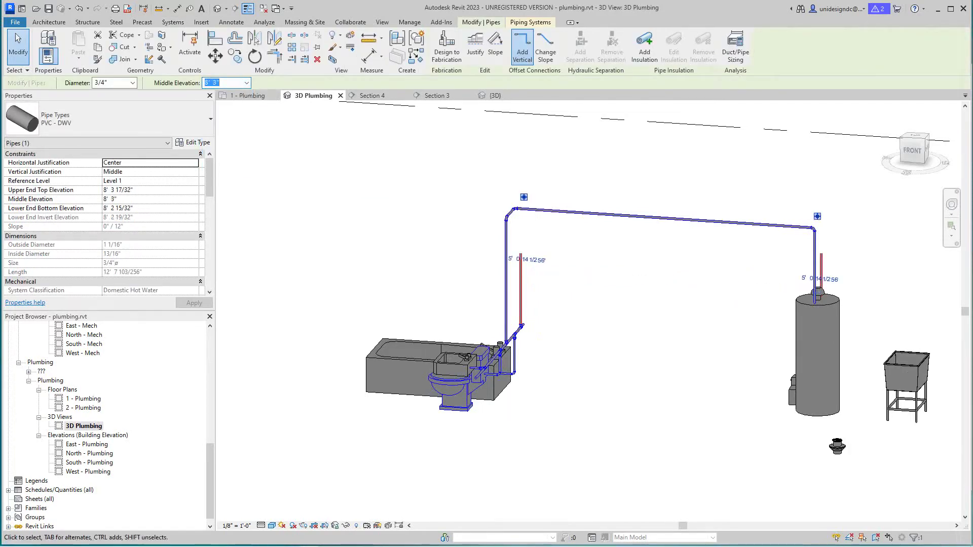
key("Escape")
Delete the vertical pipe dropping from the raised hot water run to the horizontal cold water fixture pipe.
scroll(450, 169, "up", 2)
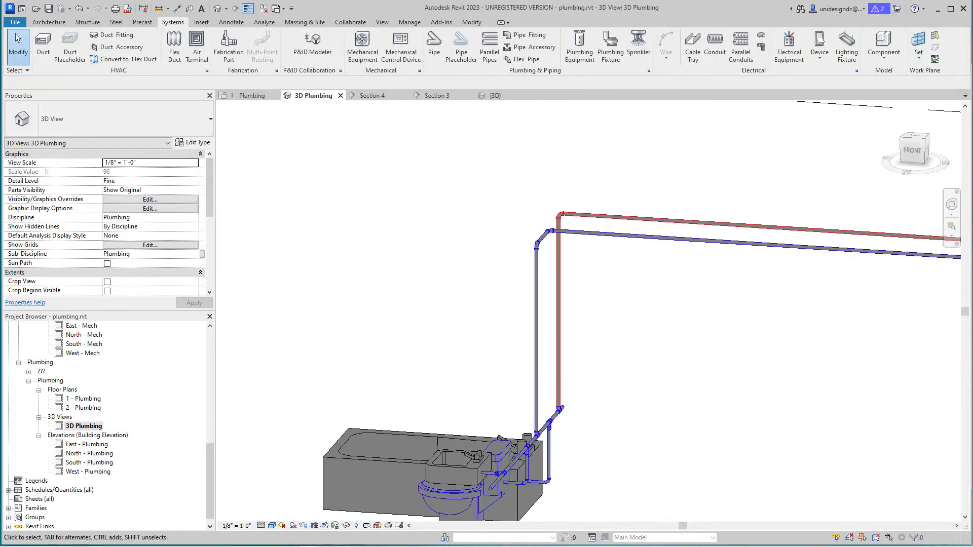
scroll(577, 415, "up", 6)
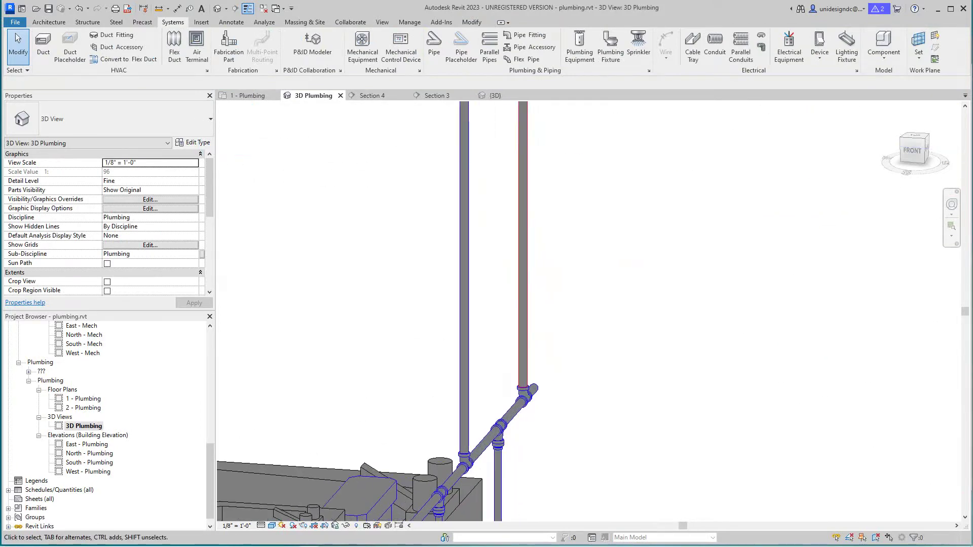
scroll(541, 379, "down", 6)
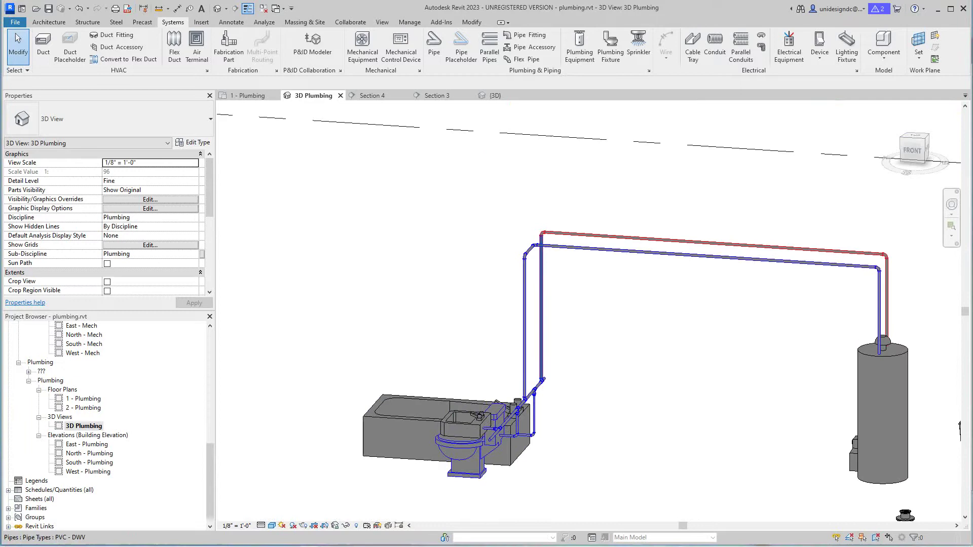
scroll(544, 354, "up", 5)
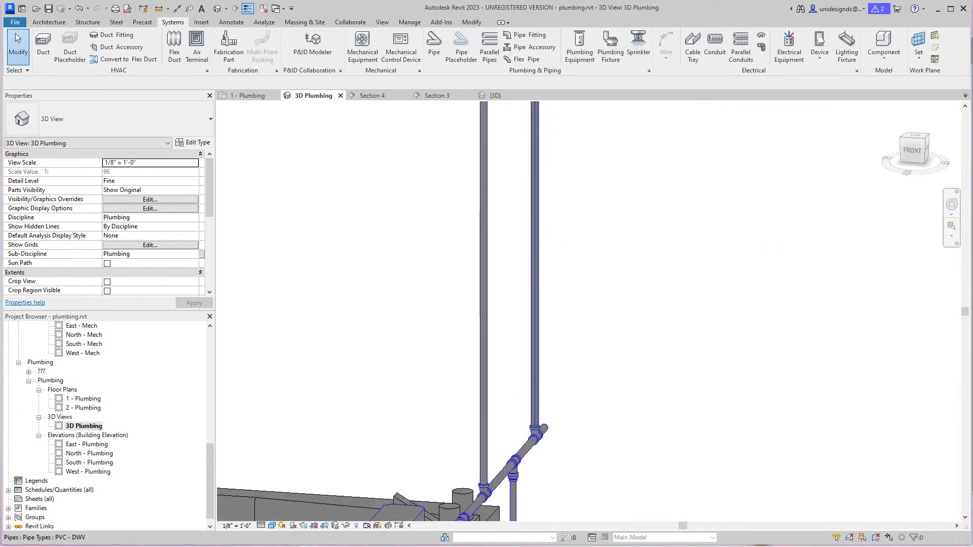
scroll(538, 413, "up", 2)
scroll(538, 410, "down", 5)
scroll(540, 393, "down", 2)
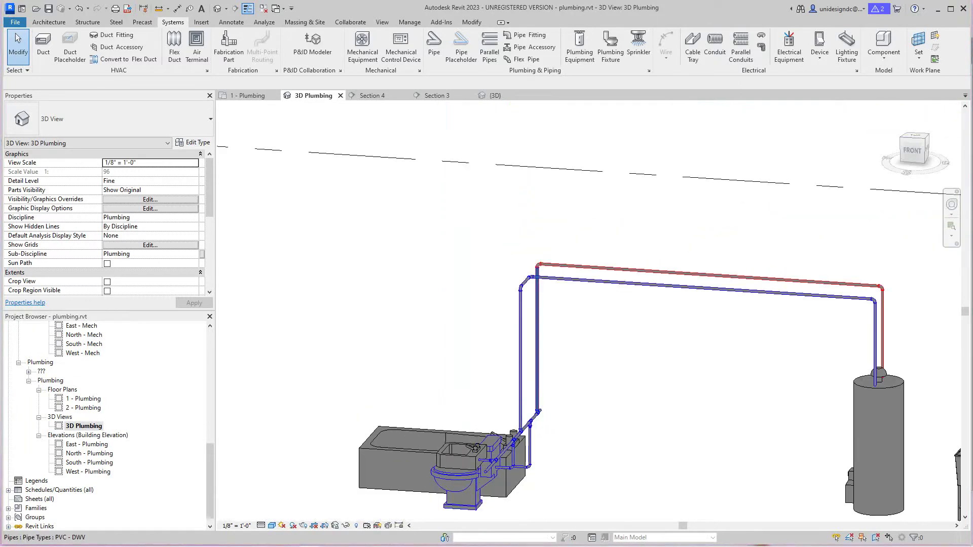
key("Delete")
Delete the leftover elbow at the bathroom end of the raised hot water pipe.
scroll(540, 367, "up", 3)
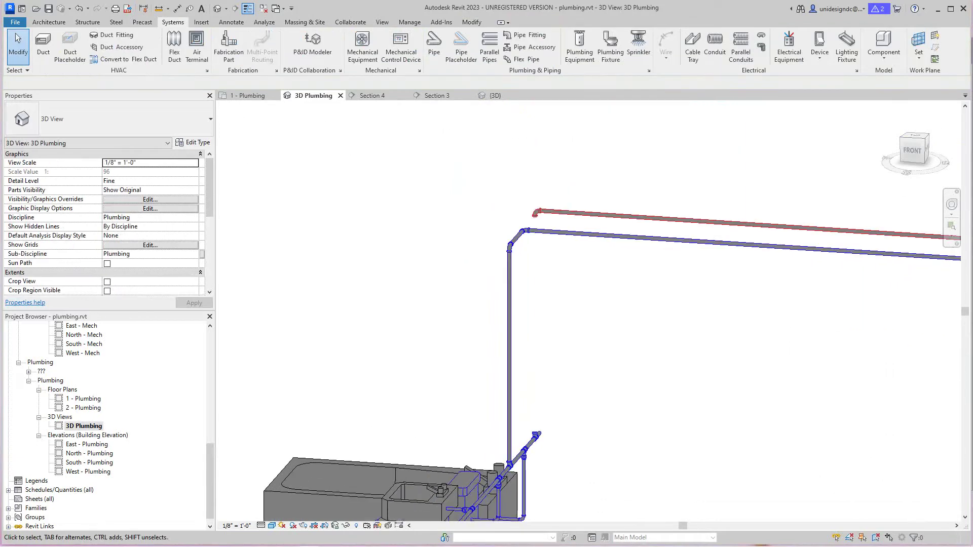
scroll(565, 421, "down", 1)
middle_click_drag(565, 420, 565, 387)
scroll(539, 317, "up", 3)
middle_click_drag(541, 251, 545, 330)
scroll(544, 329, "down", 3)
left_click(546, 242)
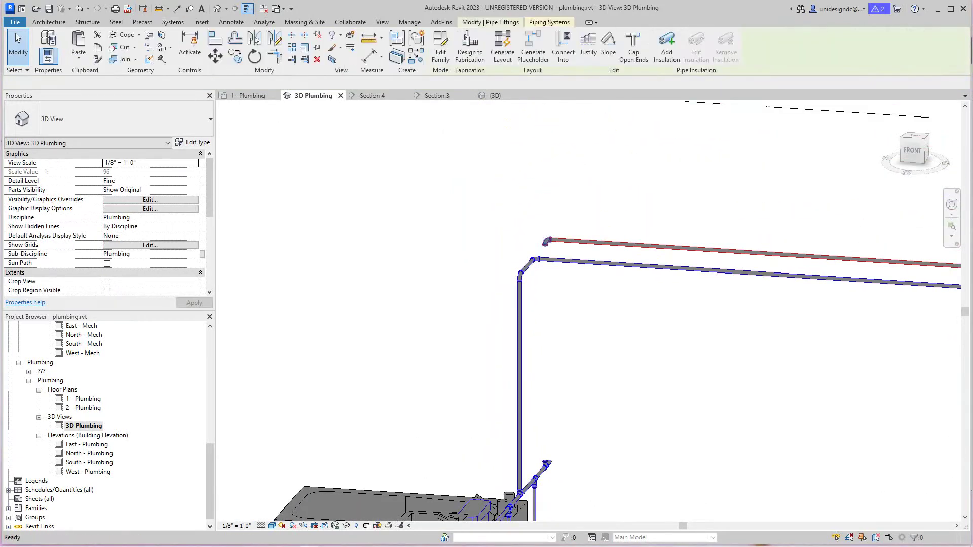
key("Delete")
Set the 3D Plumbing view's visual style to Hidden Line.
scroll(576, 345, "down", 3)
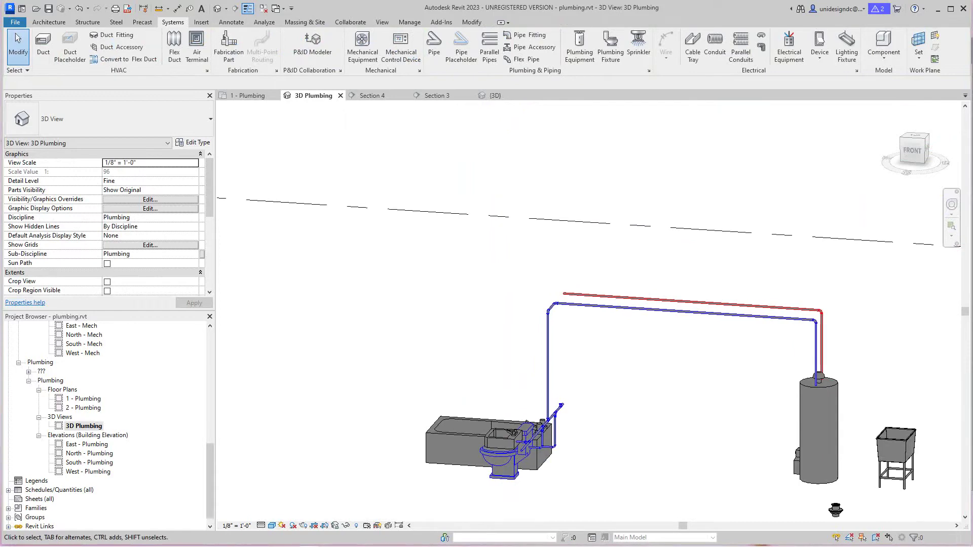
scroll(557, 419, "up", 5)
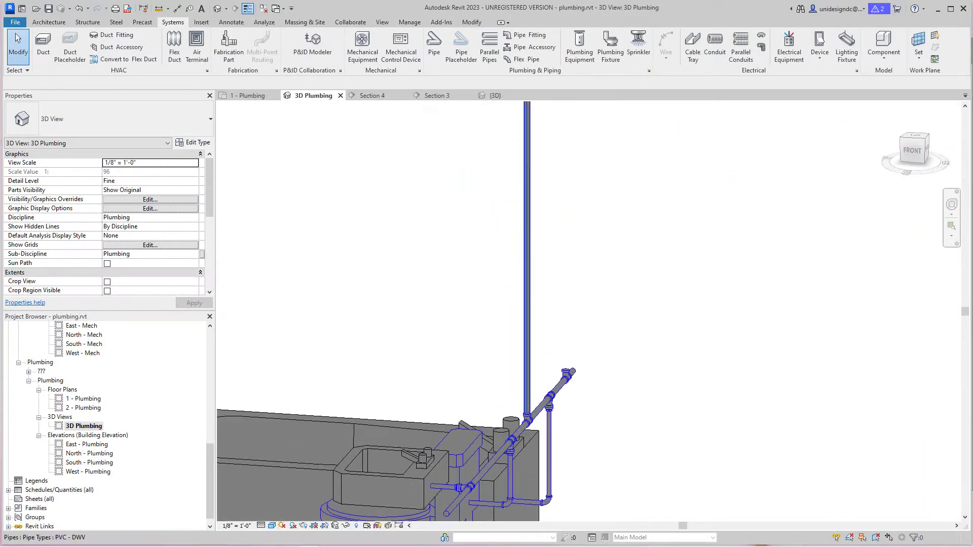
middle_click_drag(527, 355, 583, 250)
scroll(583, 250, "down", 1)
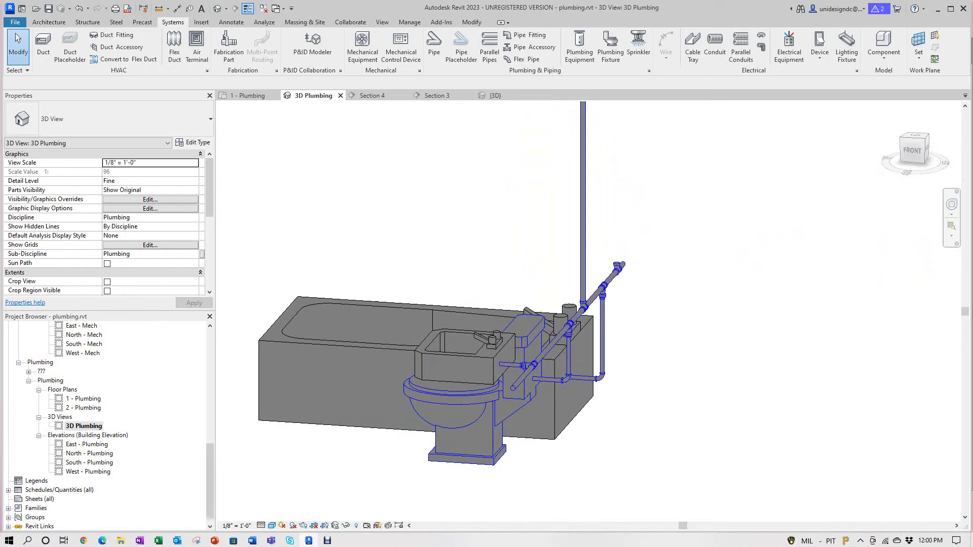
left_click(272, 525)
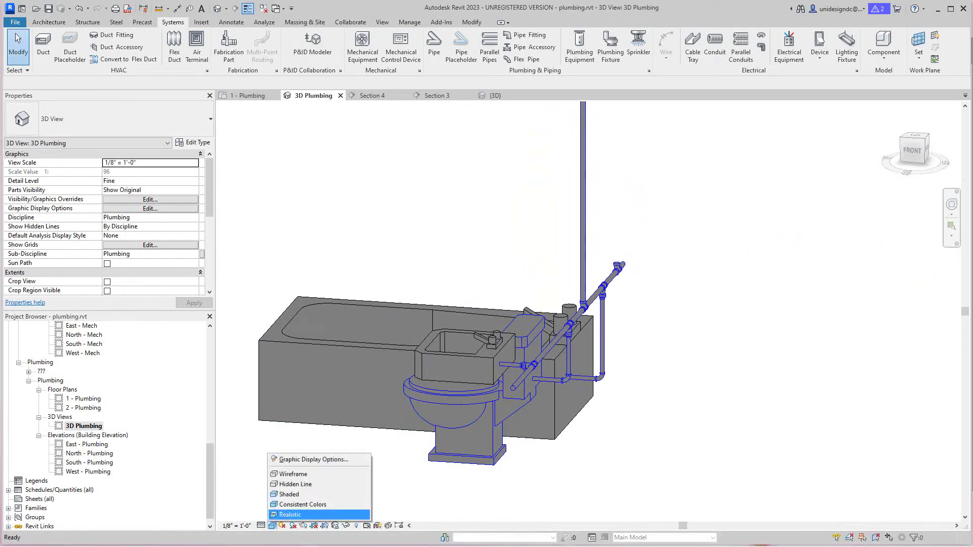
left_click(304, 495)
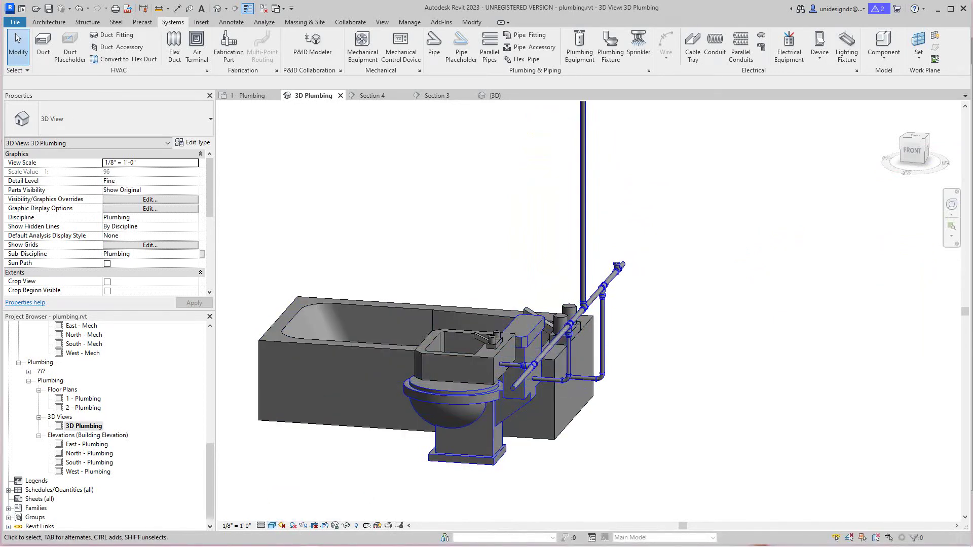
left_click(272, 526)
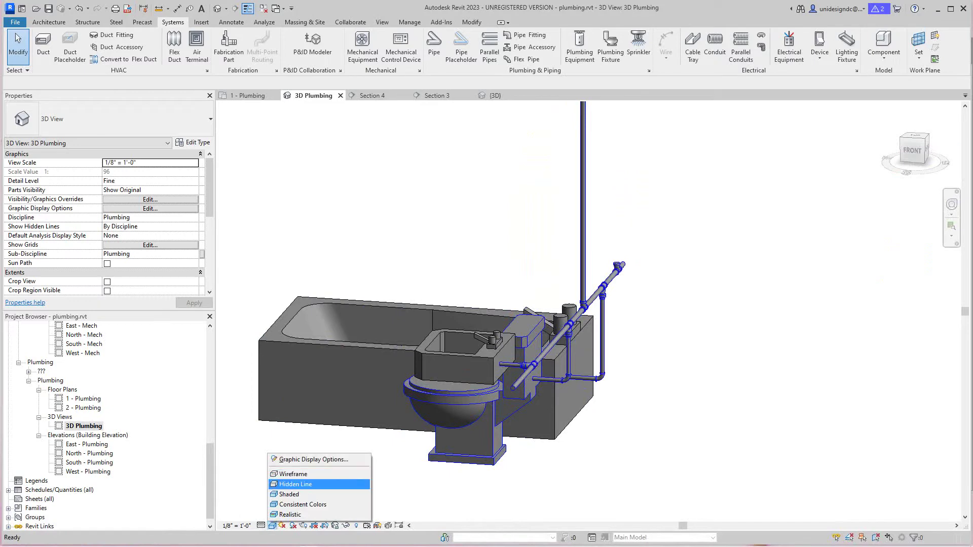
left_click(296, 484)
Delete the short 3/4" pipe segment of the cold water line beyond the bathtub branch tee.
scroll(634, 417, "up", 3)
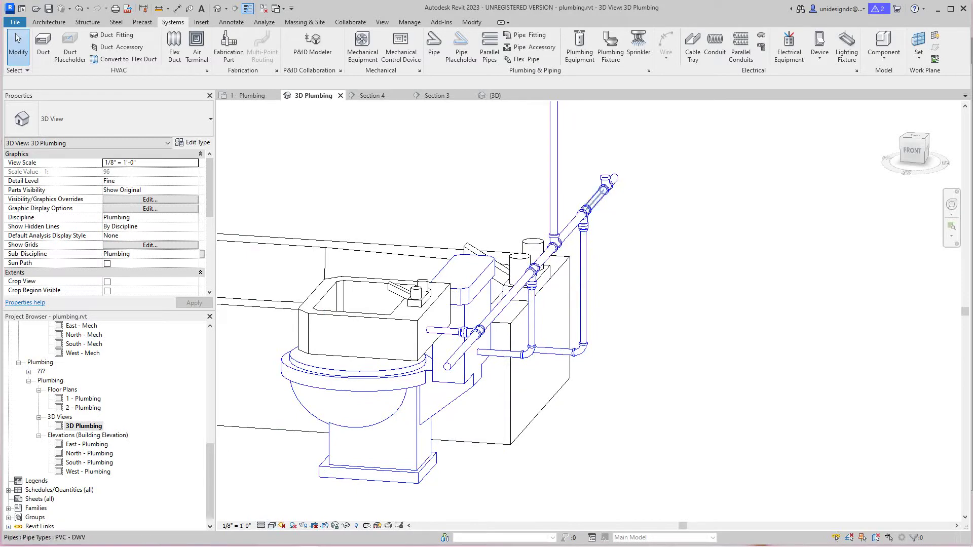
left_click(598, 196)
scroll(626, 223, "down", 5)
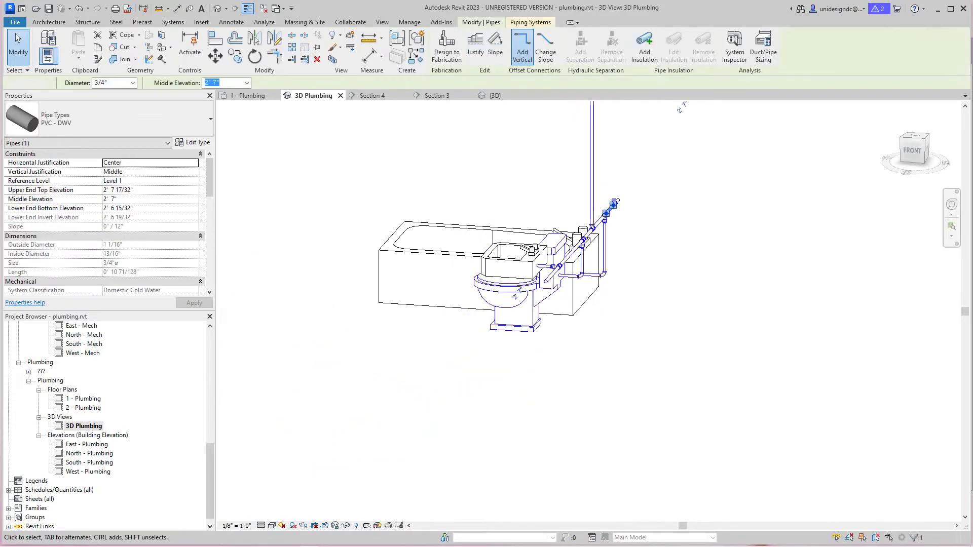
key("Escape")
middle_click_drag(628, 220, 612, 340)
scroll(591, 310, "up", 3)
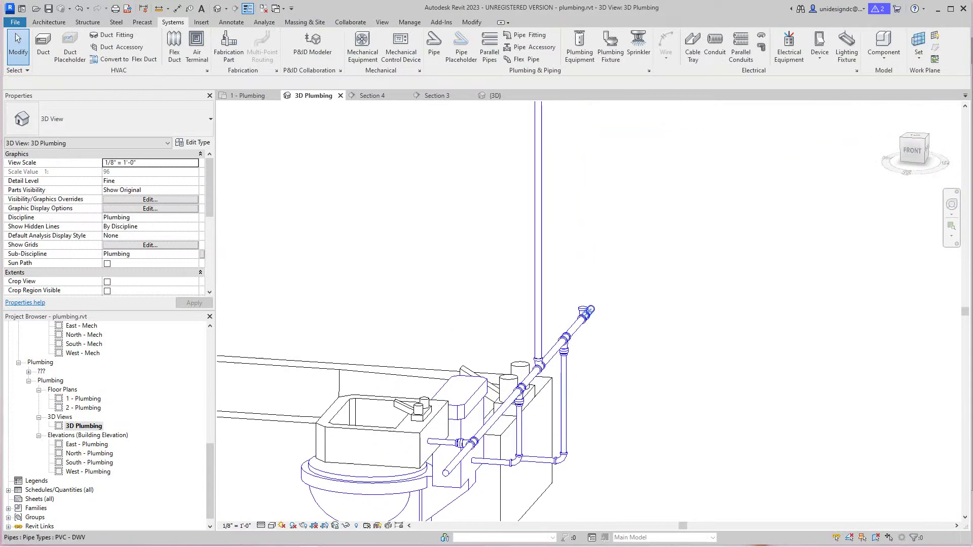
left_click(574, 328)
key("Delete")
Delete the detached sanitary tee and the leftover pipe stub beyond the bathtub end of the cold water line.
scroll(582, 320, "up", 2)
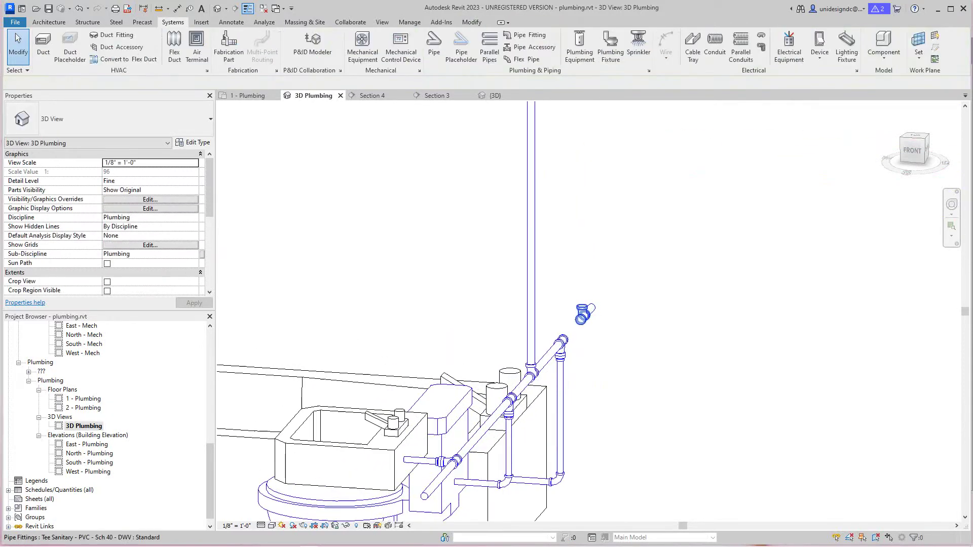
left_click(581, 317)
key("Delete")
scroll(584, 310, "up", 1)
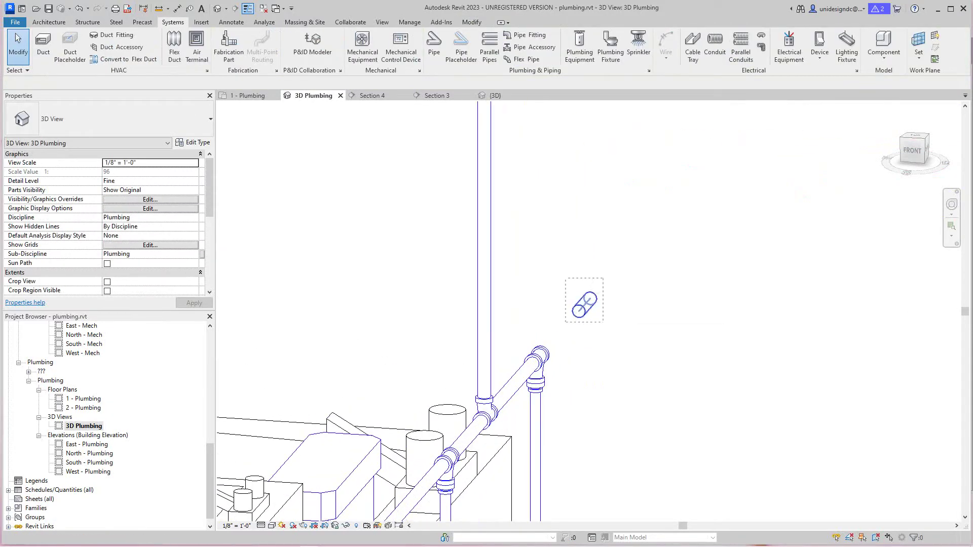
scroll(539, 359, "down", 1)
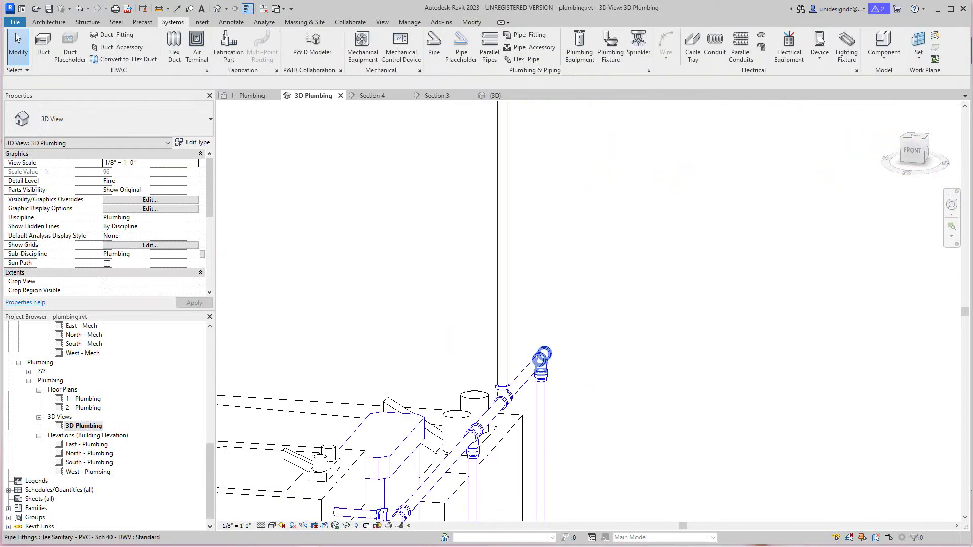
Delete the excess pipe extending past the sink's tee at the open end of the cold water line.
scroll(675, 346, "down", 2)
left_click_drag(911, 151, 912, 173)
middle_click_drag(628, 400, 620, 431)
scroll(621, 436, "up", 2)
scroll(605, 493, "up", 1)
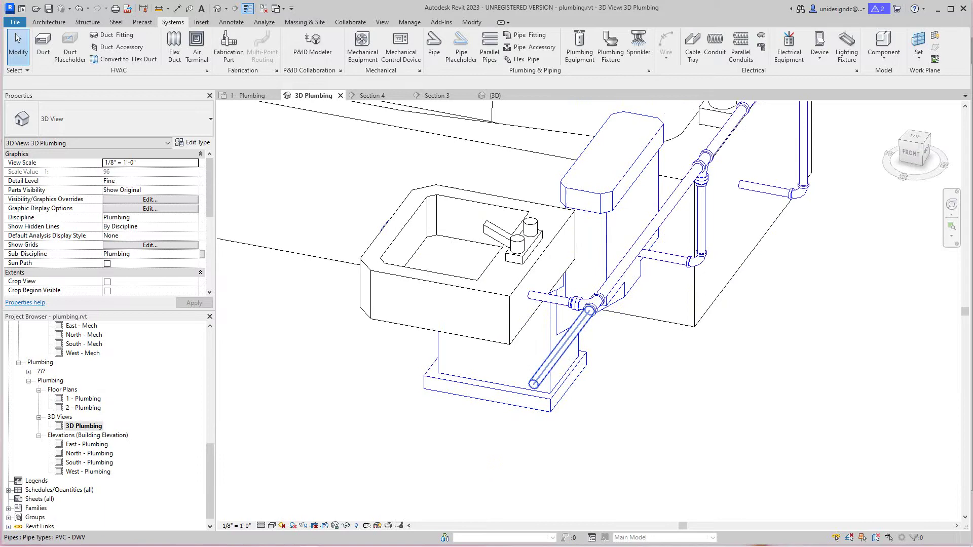
left_click(561, 347)
key("Delete")
Cap the open end of the sanitary tee at the sink branch of the cold water line.
scroll(561, 348, "down", 1)
middle_click_drag(561, 347, 482, 463)
scroll(561, 452, "up", 2)
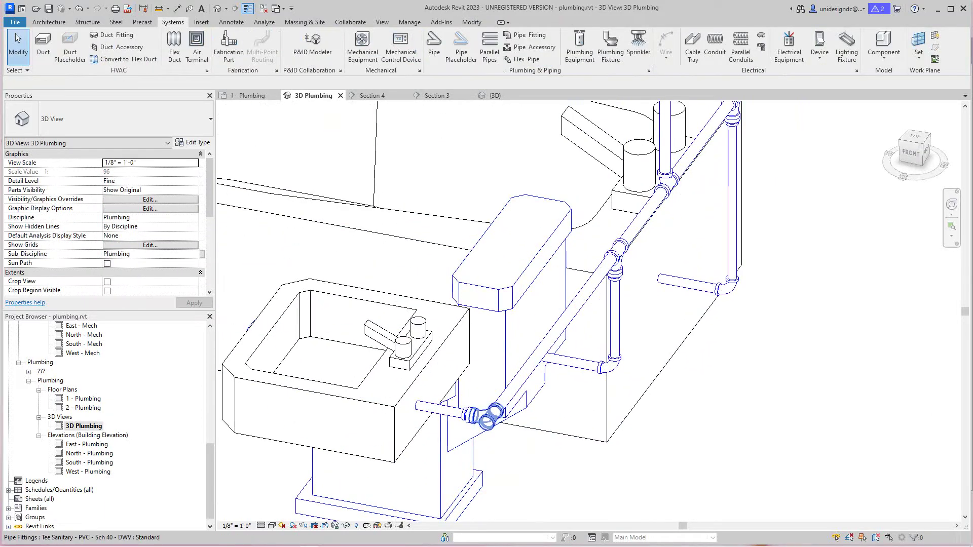
left_click(487, 419)
right_click(487, 419)
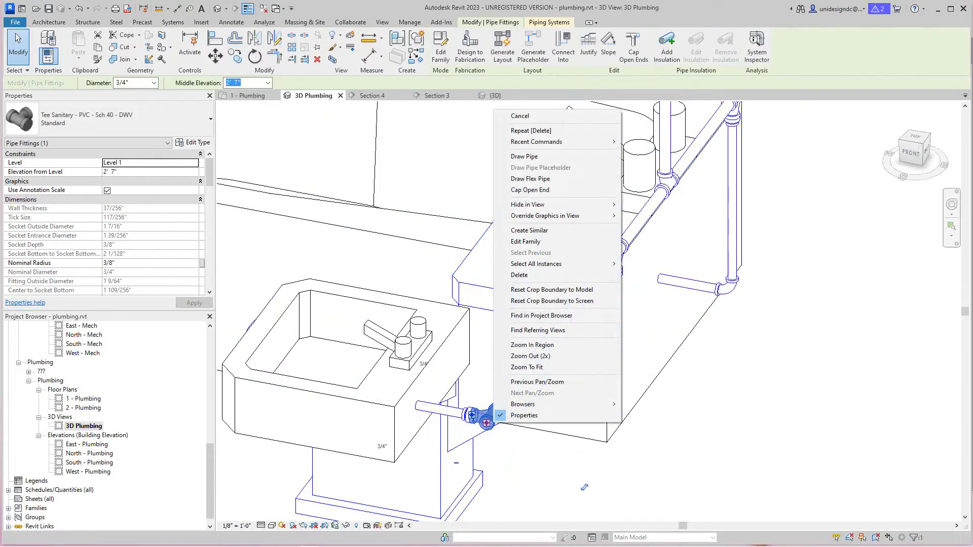
left_click(530, 190)
scroll(737, 377, "down", 3)
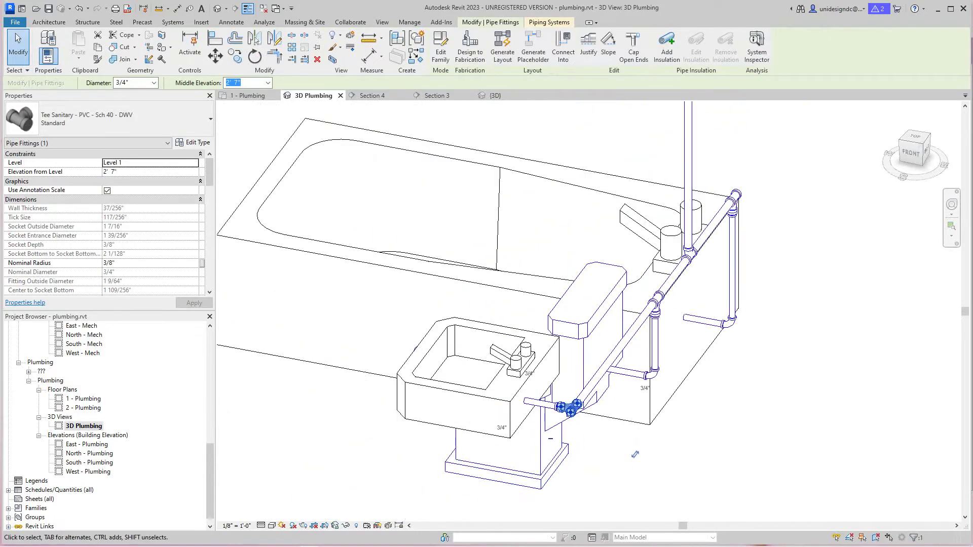
key("Escape")
Move the bathtub branch's sanitary tee slightly along the open end of the cold water line.
scroll(841, 243, "up", 2)
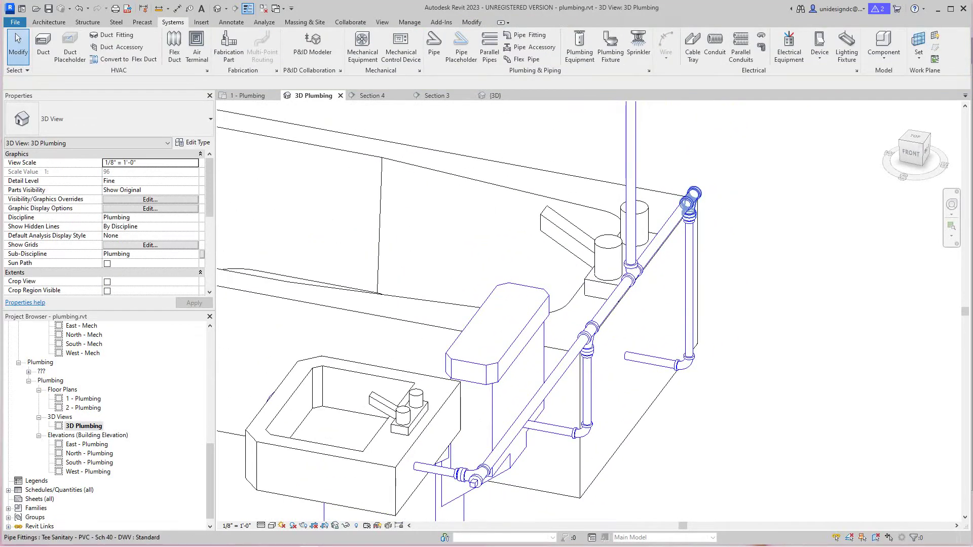
left_click(687, 204)
key("Escape")
left_click(687, 203)
left_click_drag(687, 204, 690, 200)
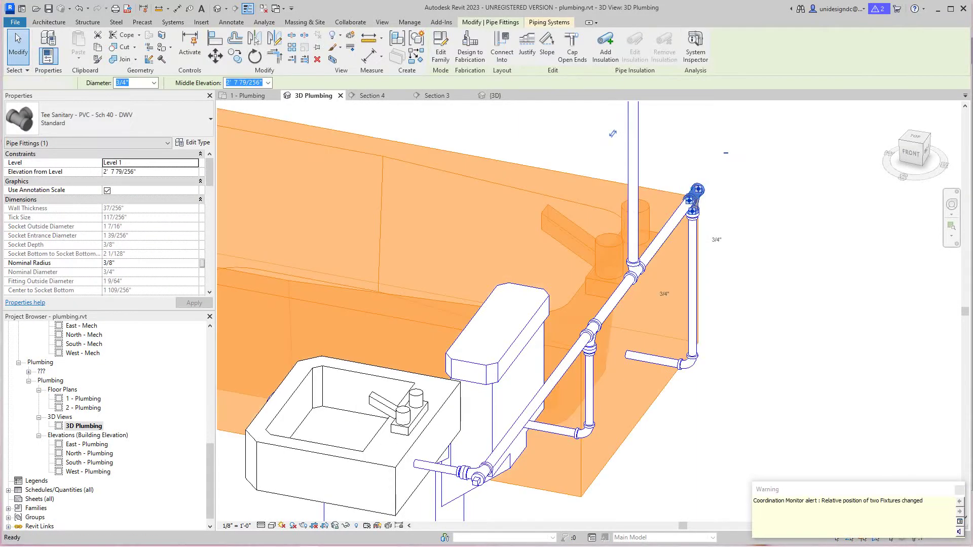
key("Escape")
Cap the open end of the sanitary tee at the bathtub end of the cold water line.
scroll(718, 337, "down", 5)
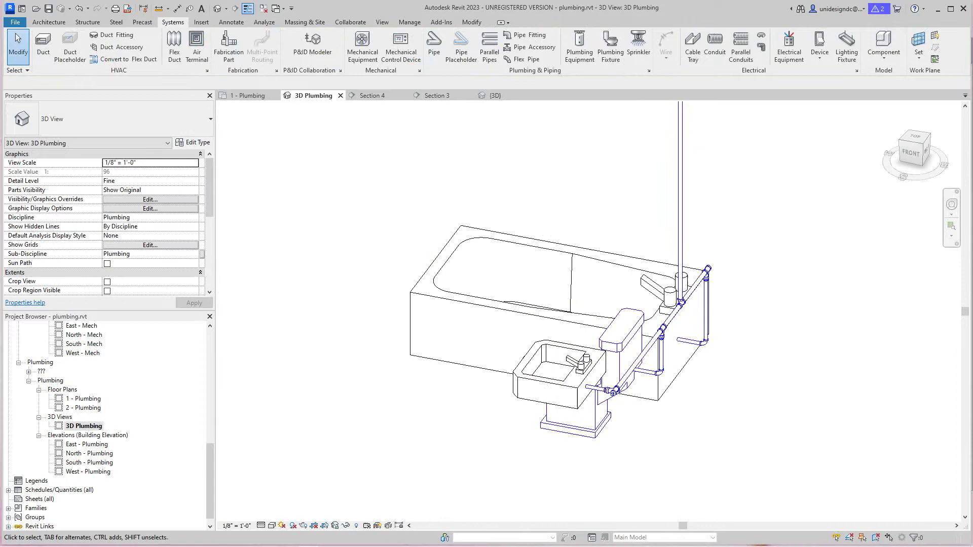
scroll(711, 365, "down", 4)
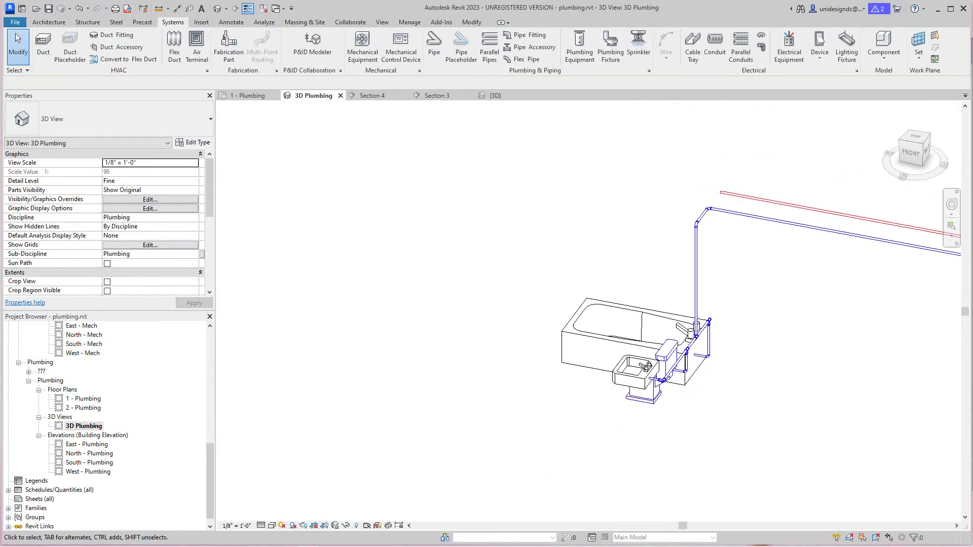
middle_click_drag(711, 335, 639, 335, "shift")
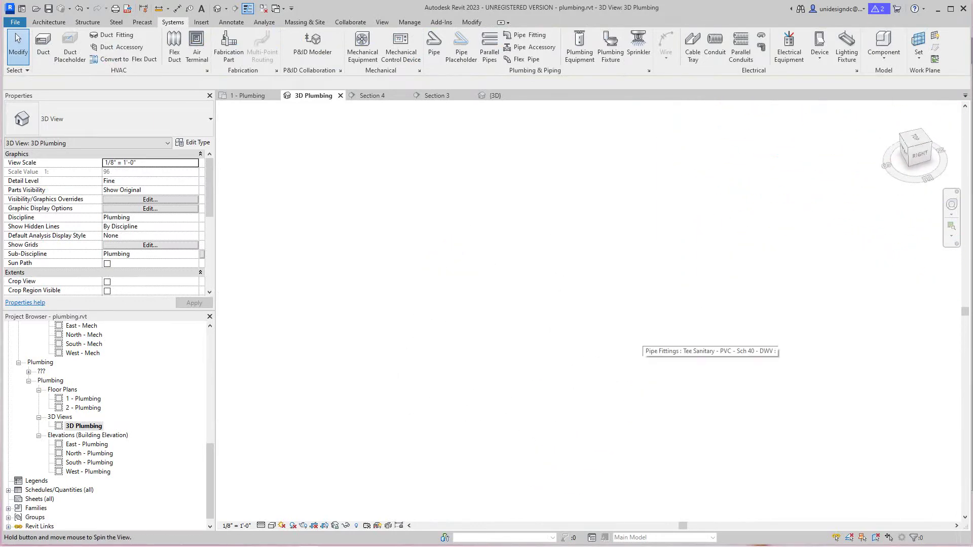
scroll(727, 514, "down", 4)
middle_click_drag(727, 513, 542, 286)
scroll(542, 319, "up", 8)
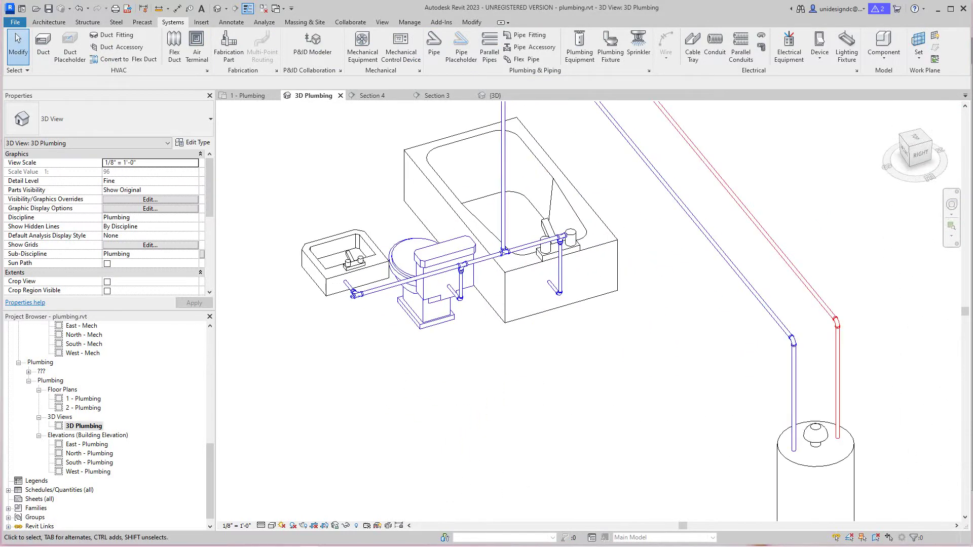
scroll(481, 315, "up", 6)
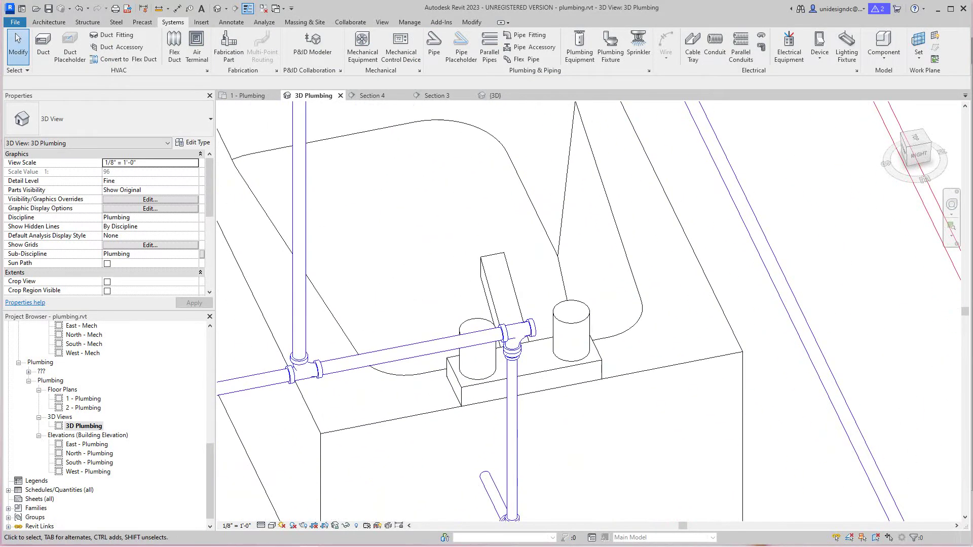
left_click(461, 302)
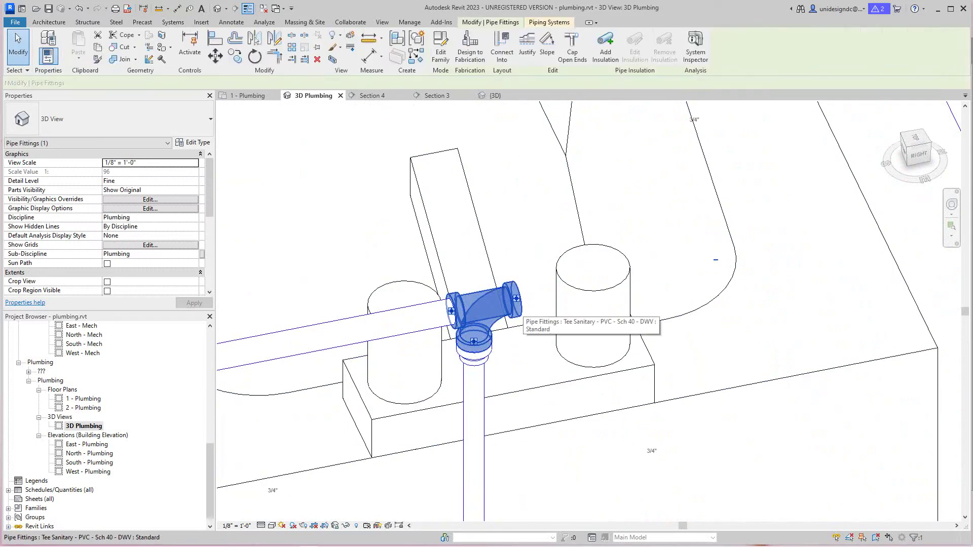
right_click(523, 309)
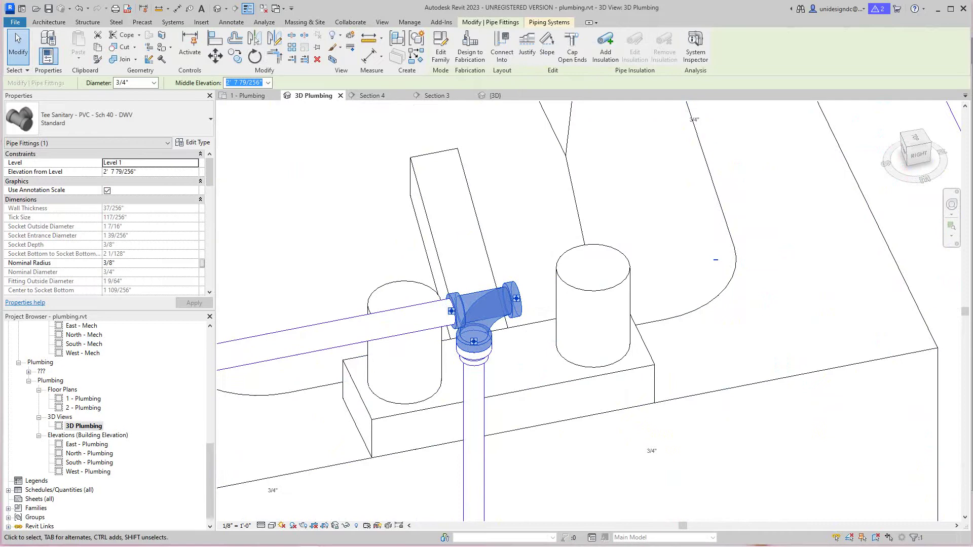
key("Escape")
scroll(533, 323, "up", 1)
left_click(469, 300)
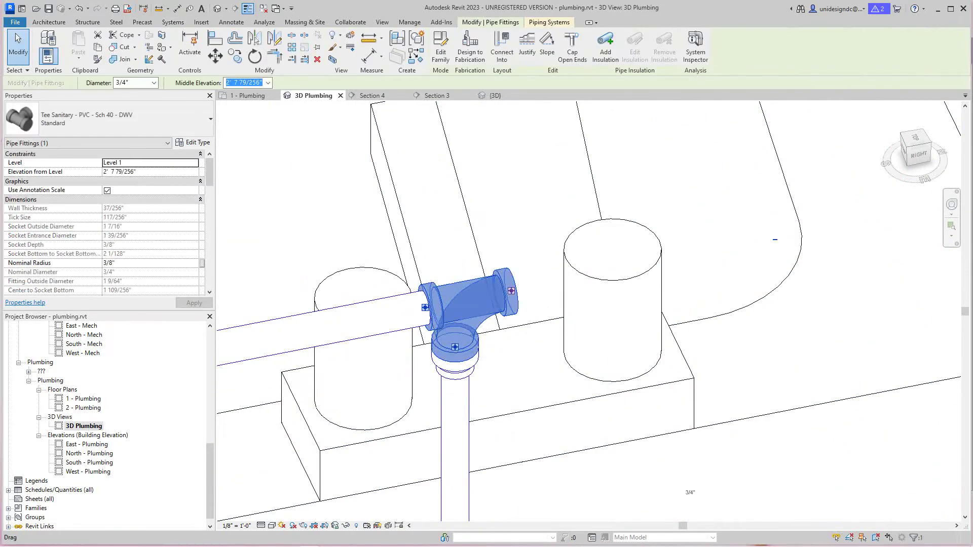
right_click(510, 290)
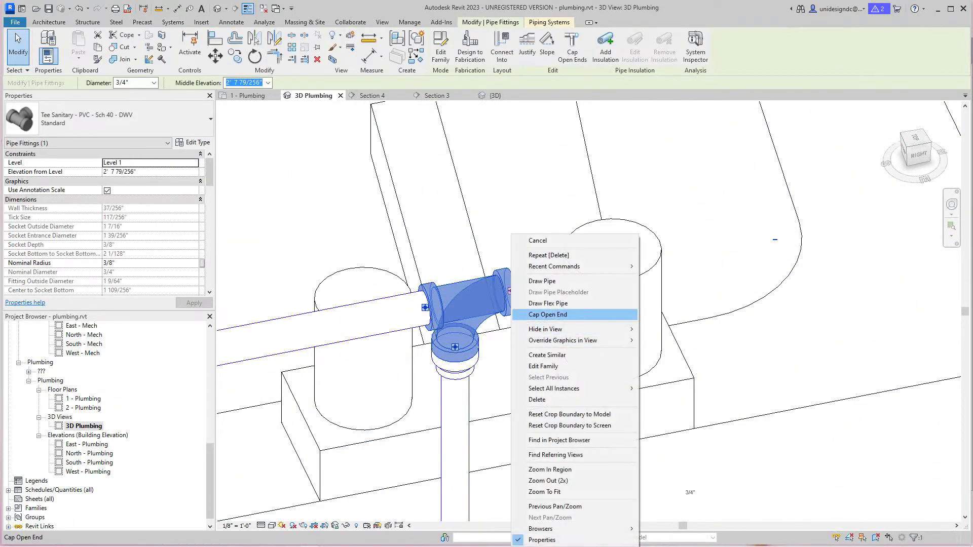
left_click(547, 315)
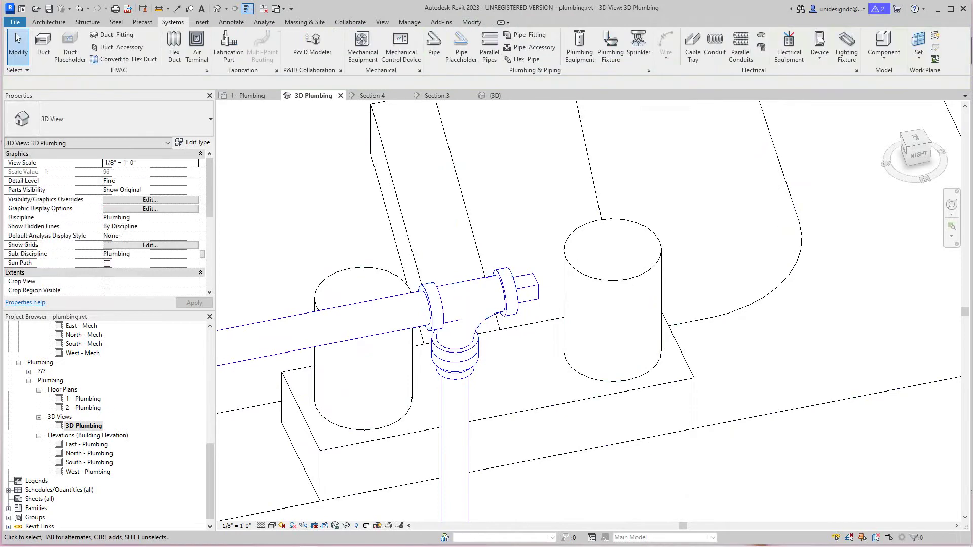
Examine the cold water branches at the bathroom fixtures and the hot and cold pipe runs from the water heater.
scroll(558, 334, "down", 3)
scroll(612, 373, "down", 2)
middle_click_drag(612, 372, 656, 340)
middle_click_drag(558, 324, 643, 239)
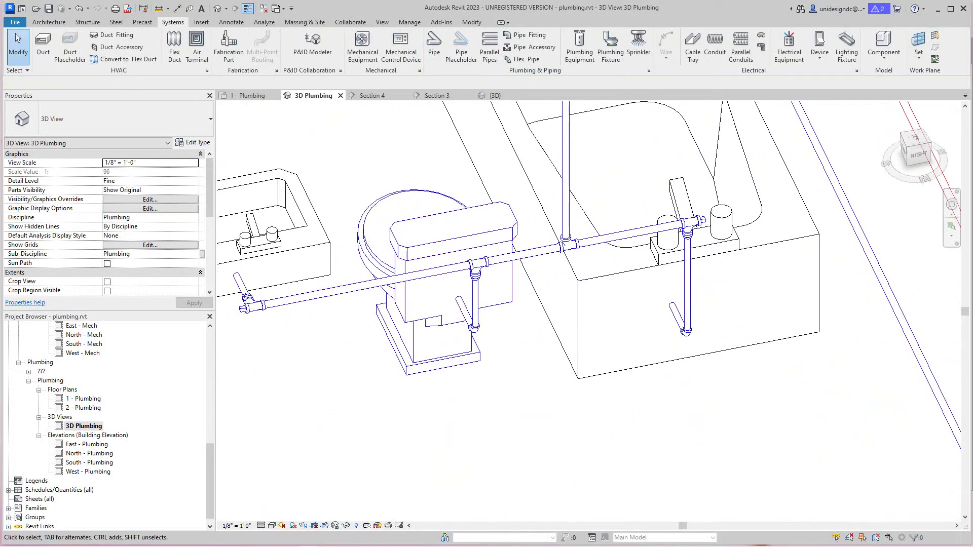
scroll(634, 496, "down", 5)
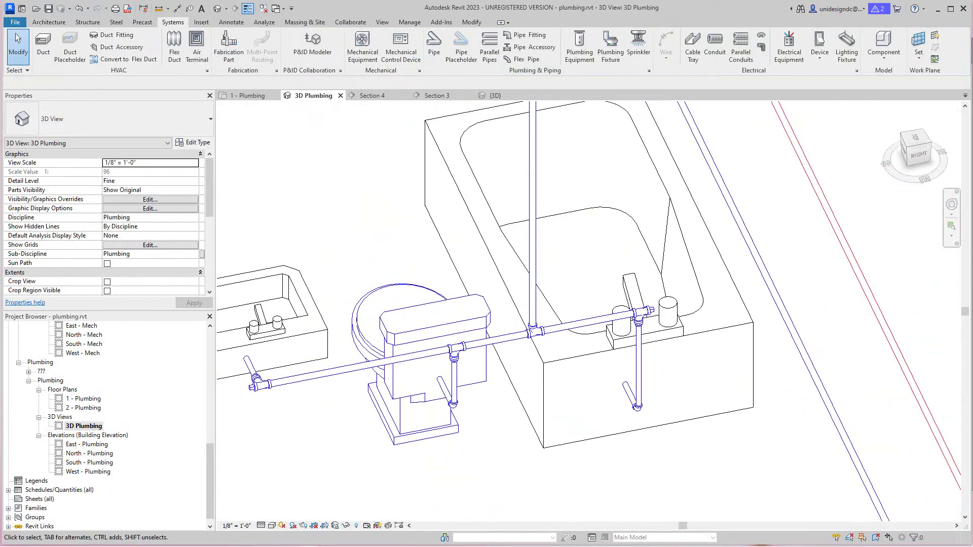
scroll(568, 324, "down", 2)
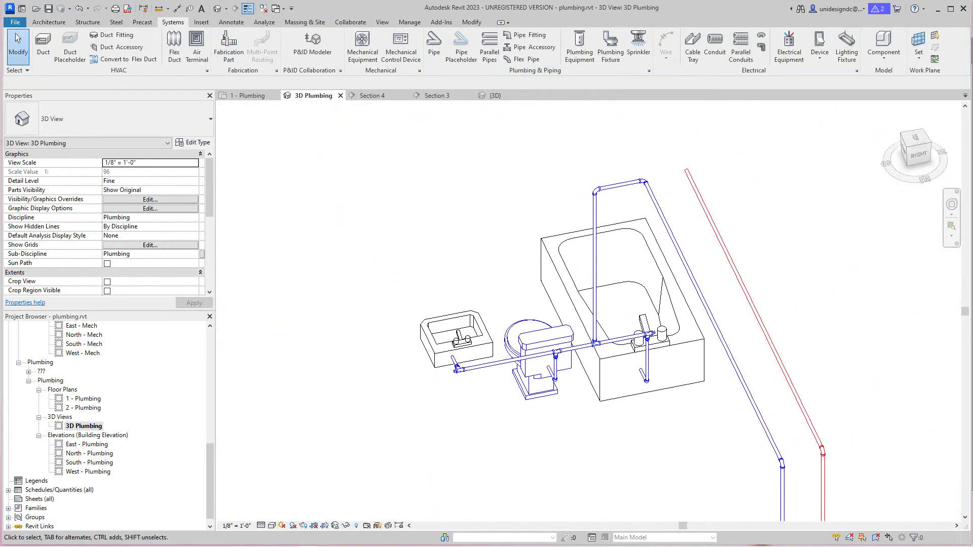
scroll(579, 366, "down", 2)
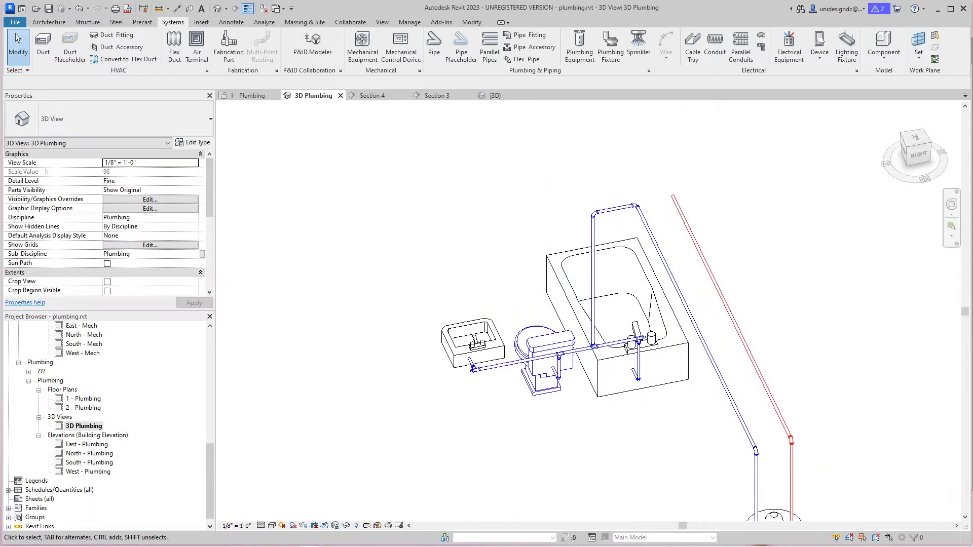
scroll(270, 360, "down", 2)
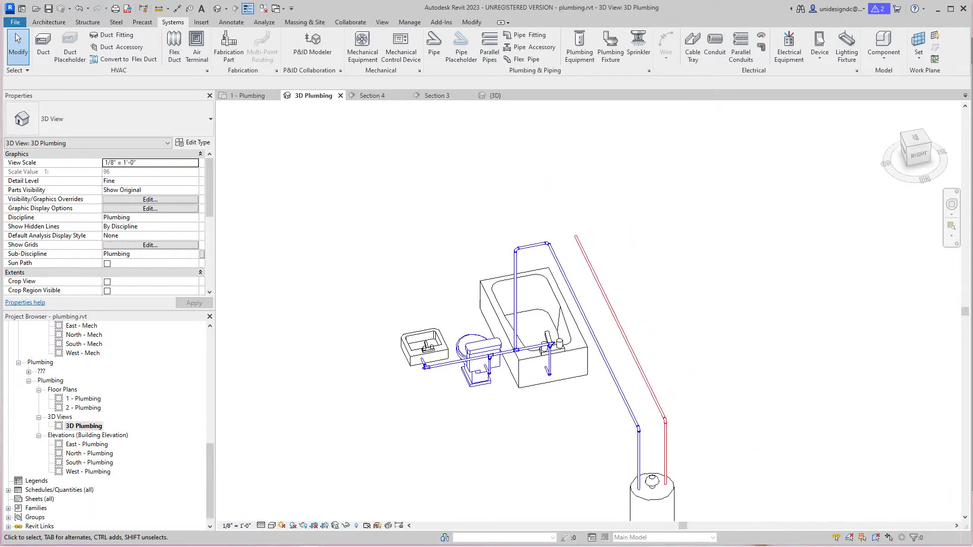
In Section 3, extend the open end of the overhead hot water pipe past the cold water riser, to about 13' long.
left_click(436, 95)
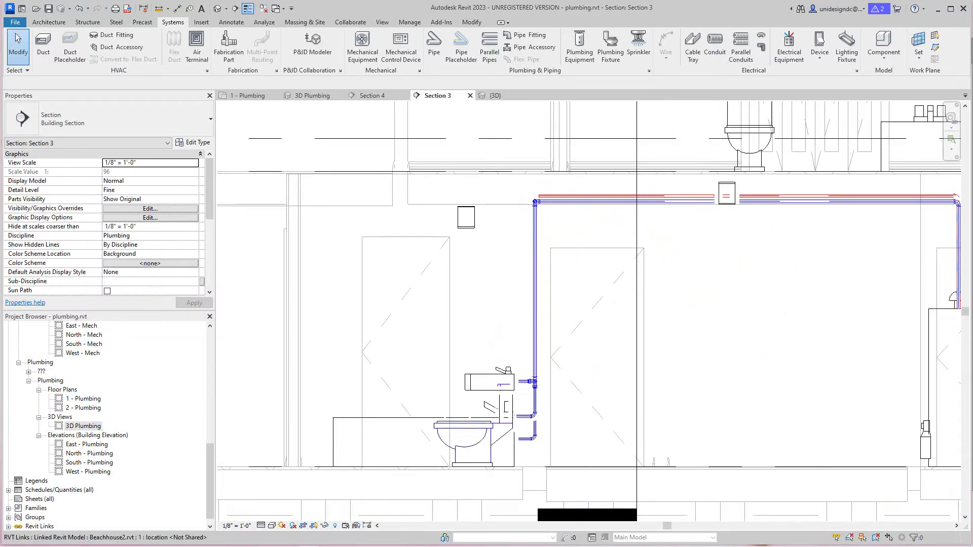
scroll(545, 226, "up", 1)
scroll(557, 220, "up", 2)
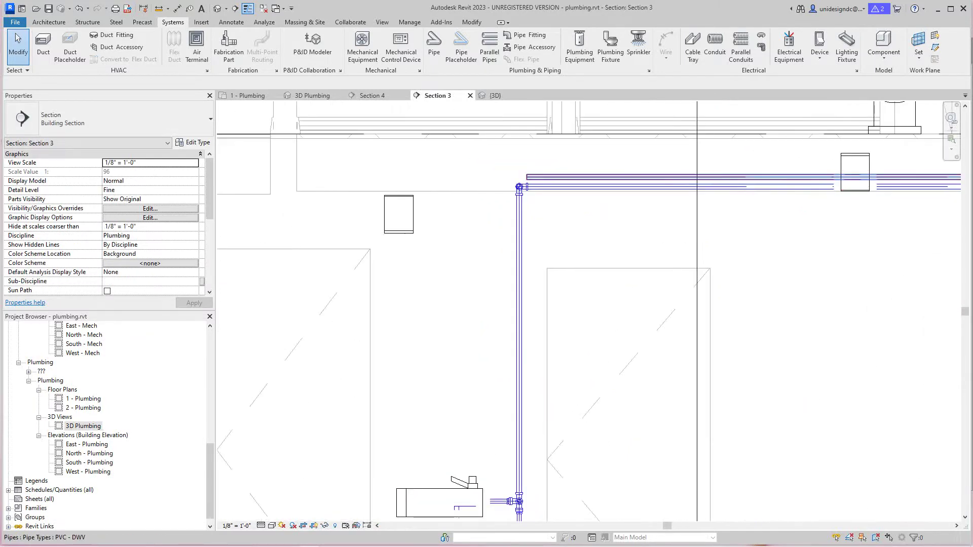
left_click(546, 178)
scroll(546, 180, "up", 3)
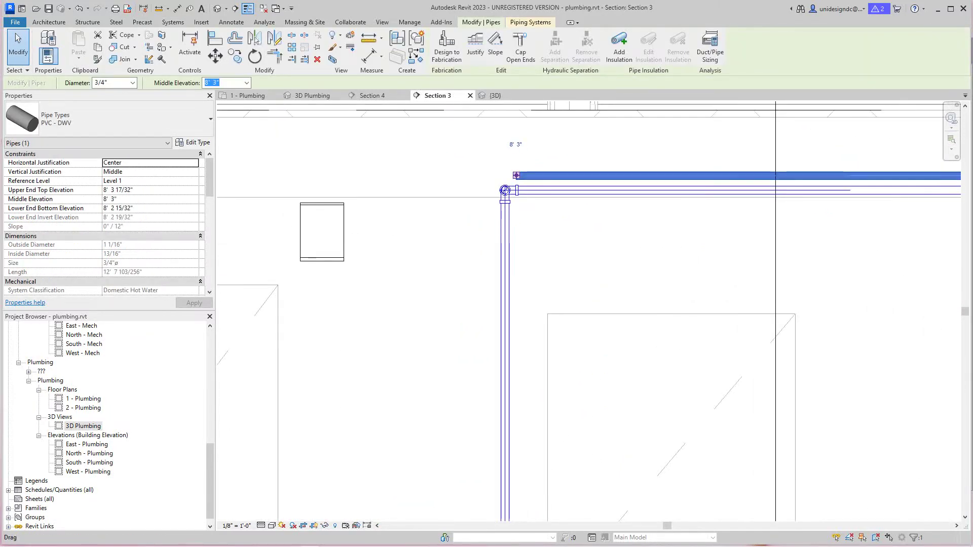
left_click_drag(515, 176, 495, 175)
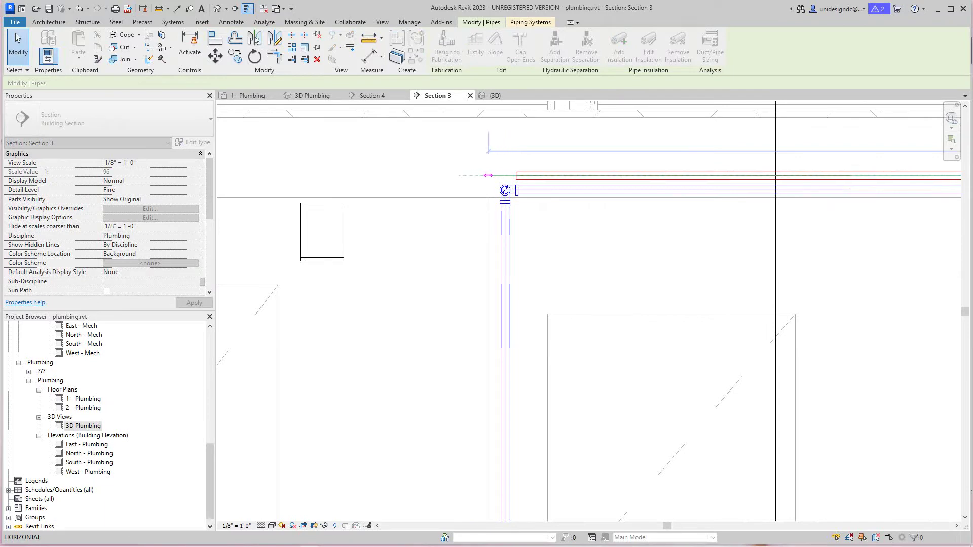
left_click_drag(495, 176, 480, 175)
scroll(481, 176, "down", 3)
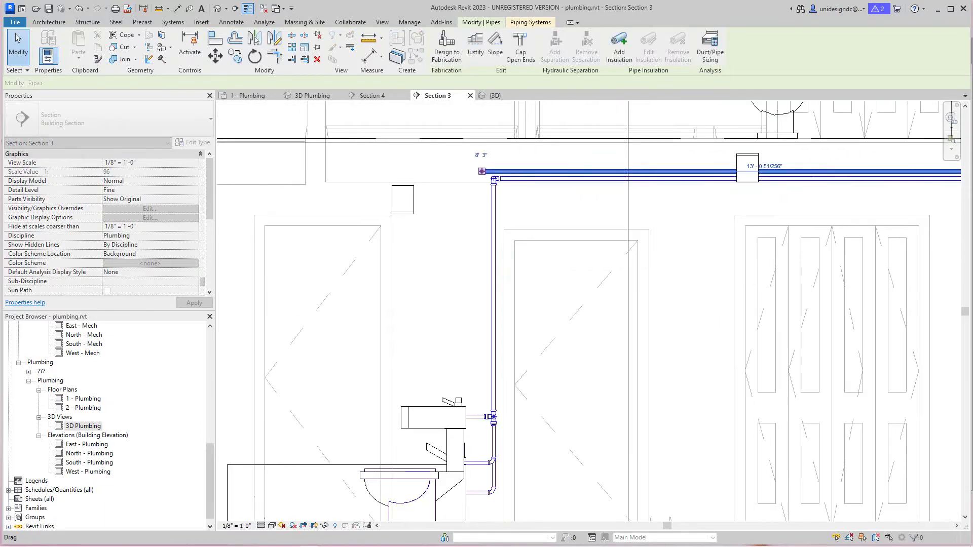
scroll(474, 246, "up", 1)
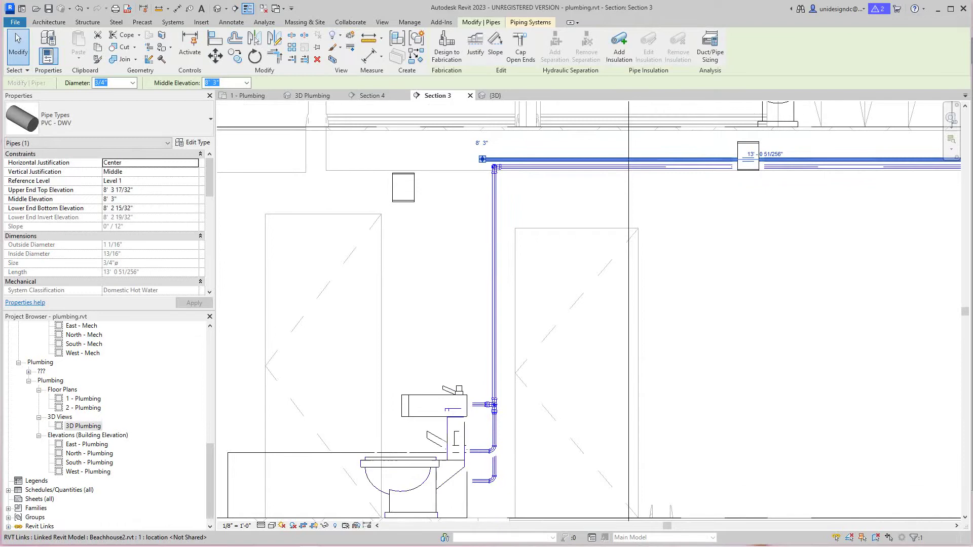
right_click(481, 159)
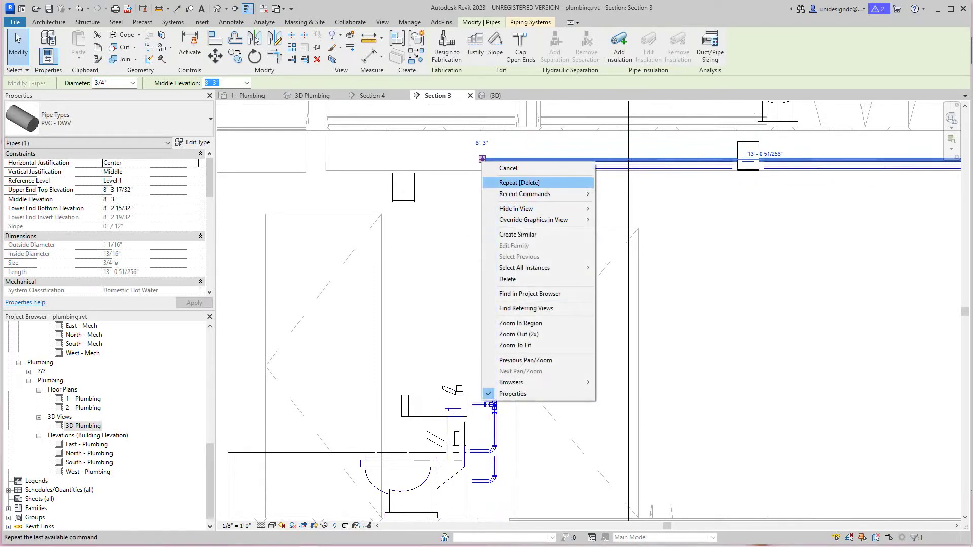
key("Escape")
key("Escape")
scroll(472, 163, "up", 3)
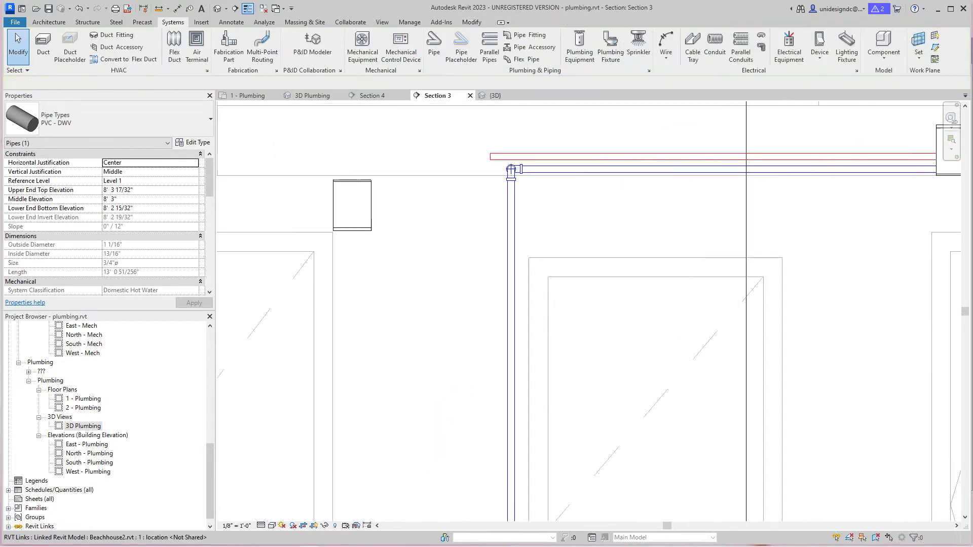
Draw a vertical 3/4" hot water pipe about 6' 2" down from the overhead pipe's open end, stopping just below the sink.
left_click(490, 156)
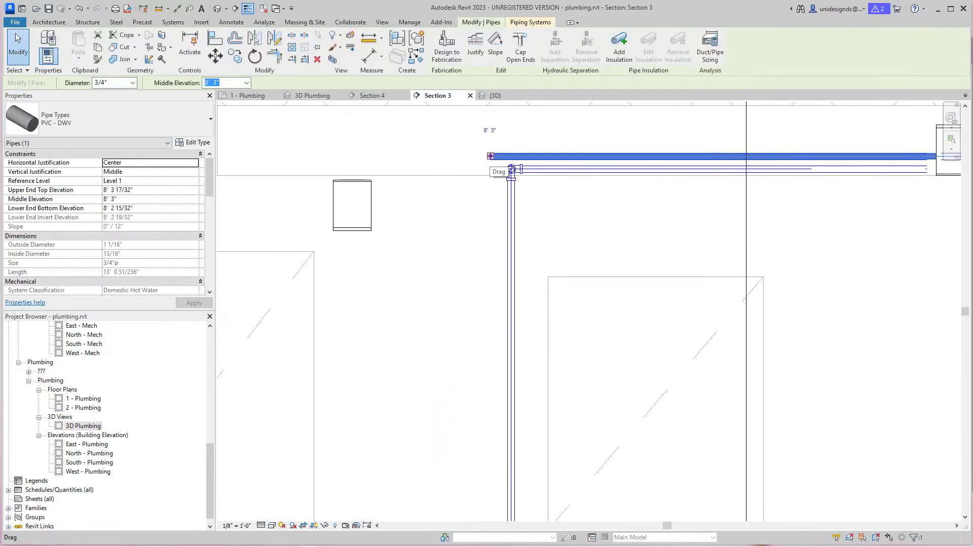
right_click(489, 157)
left_click(520, 204)
scroll(506, 213, "down", 3)
mouse_move(455, 252)
middle_mouse_down()
mouse_move(504, 218)
mouse_move(516, 194)
middle_mouse_up()
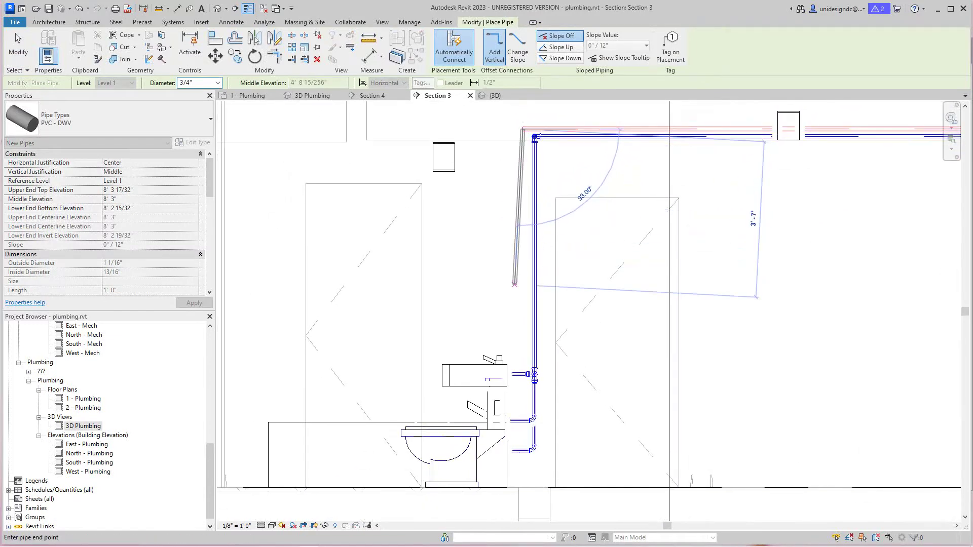
scroll(514, 350, "up", 1)
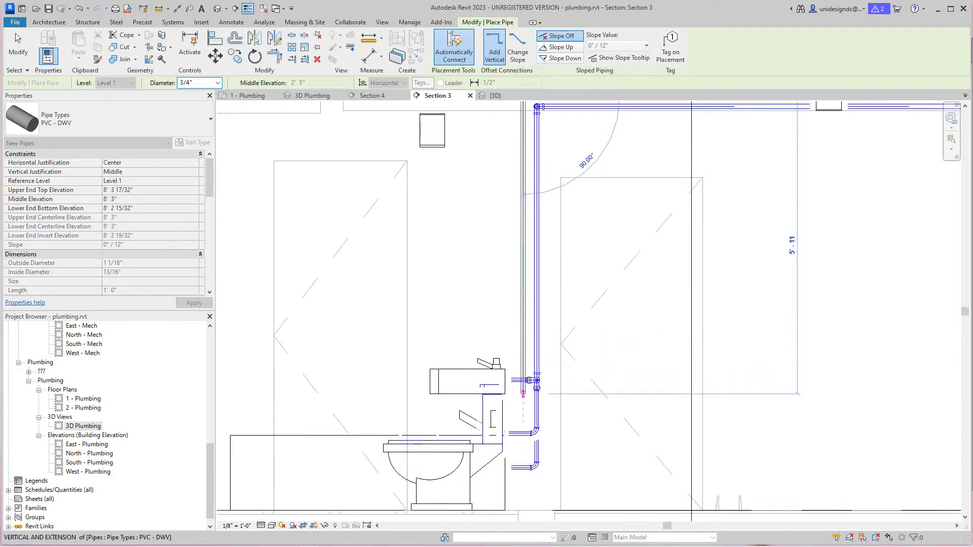
scroll(523, 412, "up", 2)
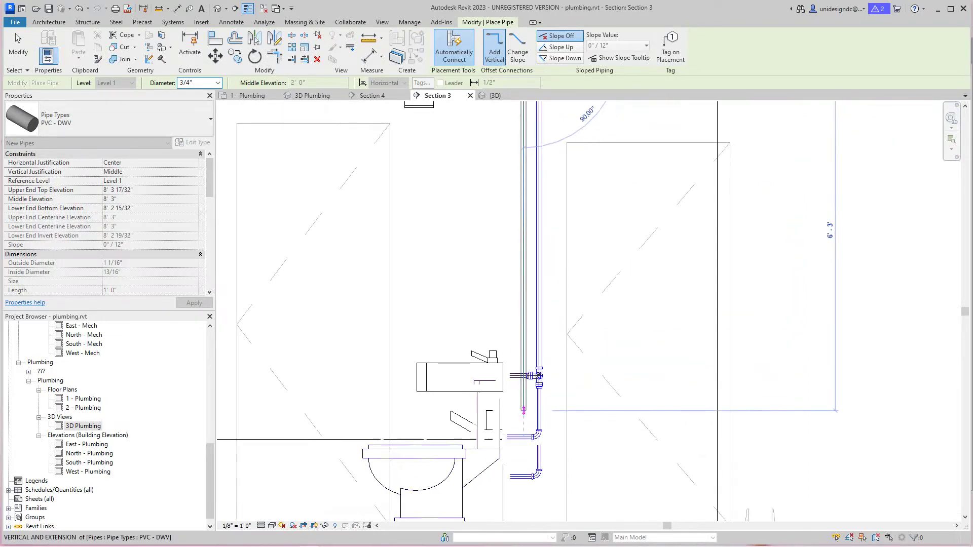
middle_click_drag(523, 411, 528, 349)
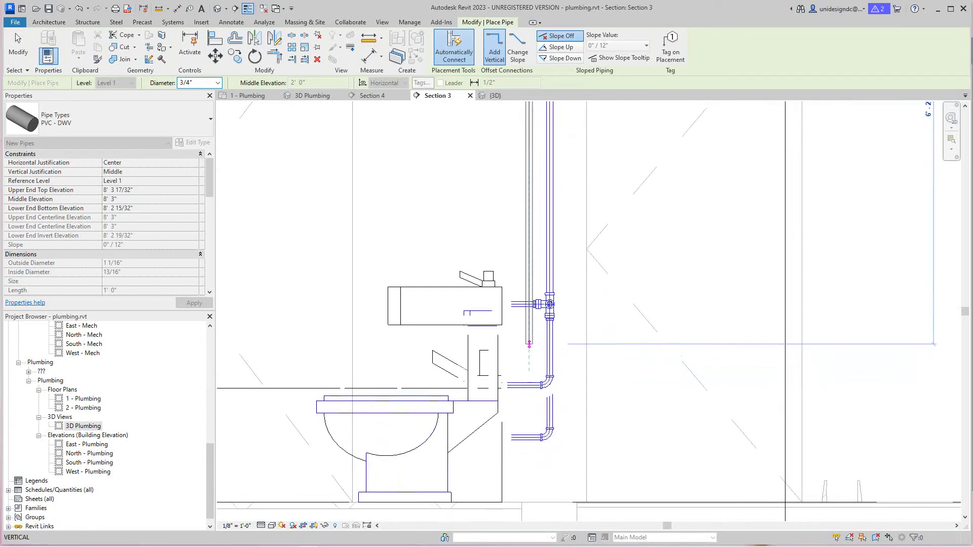
left_click(529, 345)
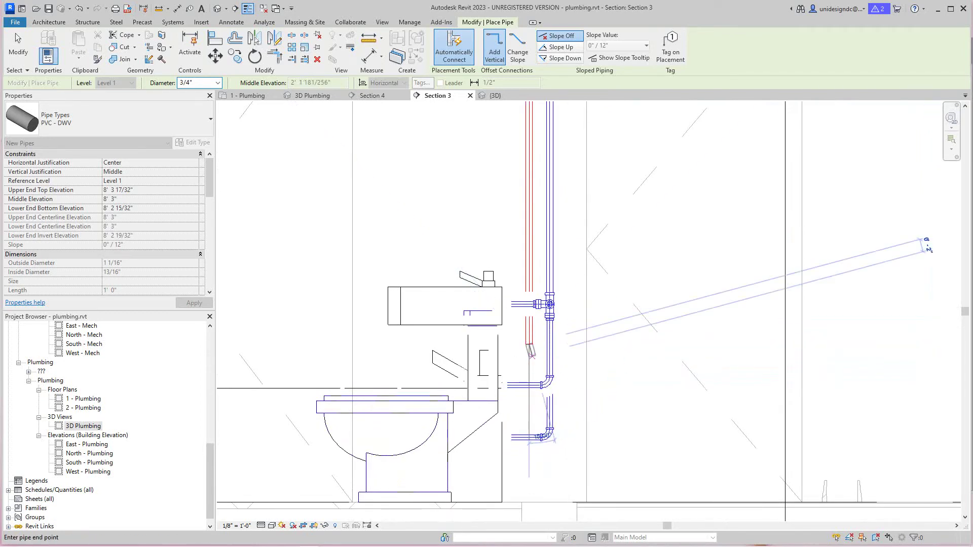
key("Escape")
scroll(533, 358, "down", 4)
key("Escape")
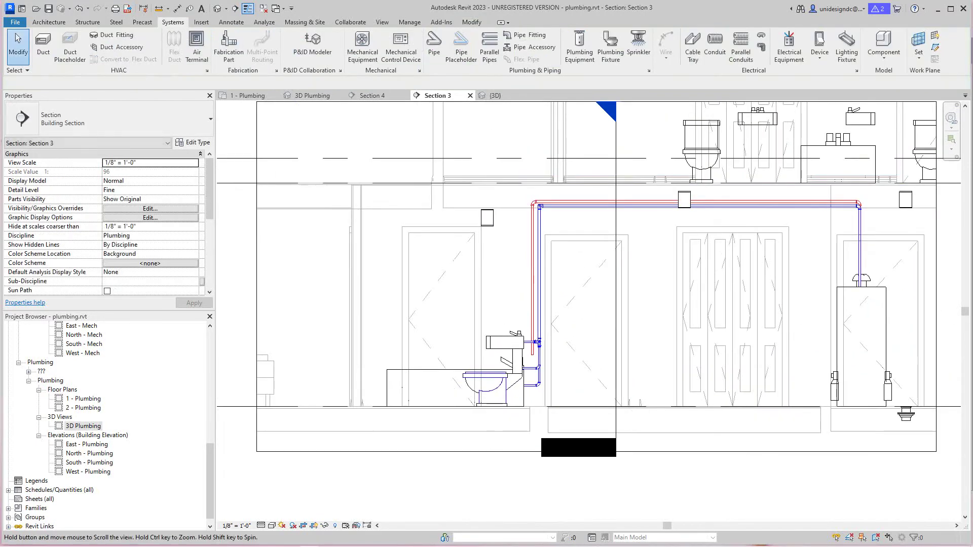
In Section 4, shorten the vertical hot water pipe by raising its lower end slightly, to just above the bathtub faucet.
scroll(581, 281, "down", 1)
middle_click_drag(580, 282, 548, 382)
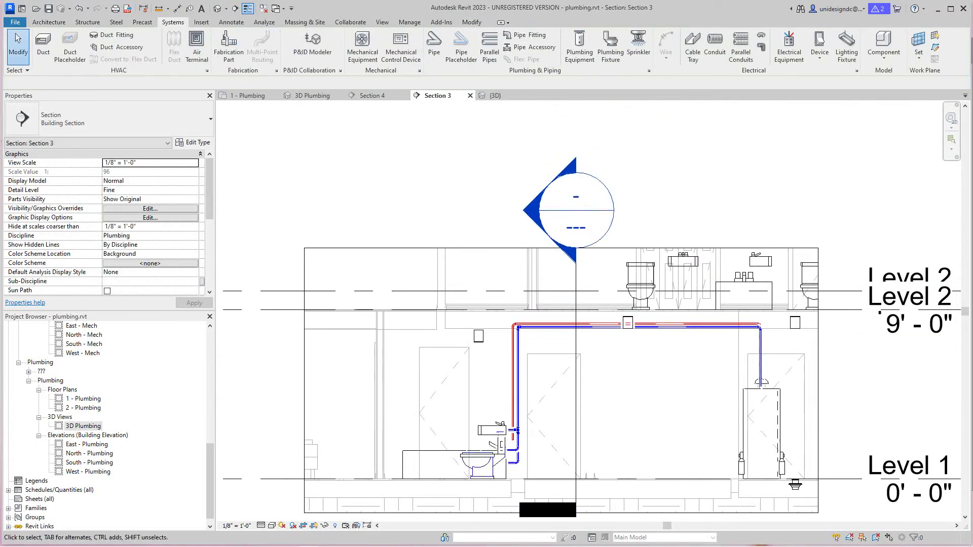
double_click(576, 209)
scroll(550, 422, "up", 2)
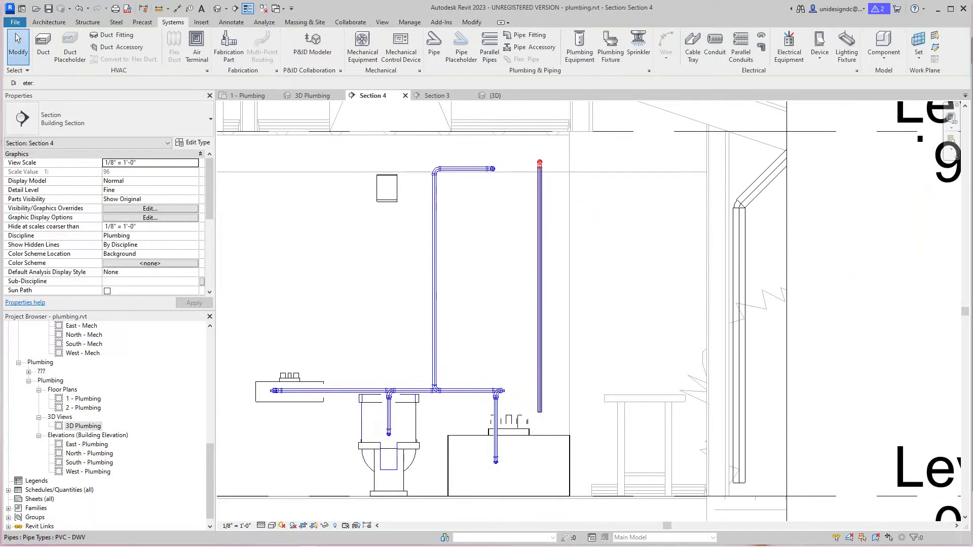
left_click(540, 283)
key("Escape")
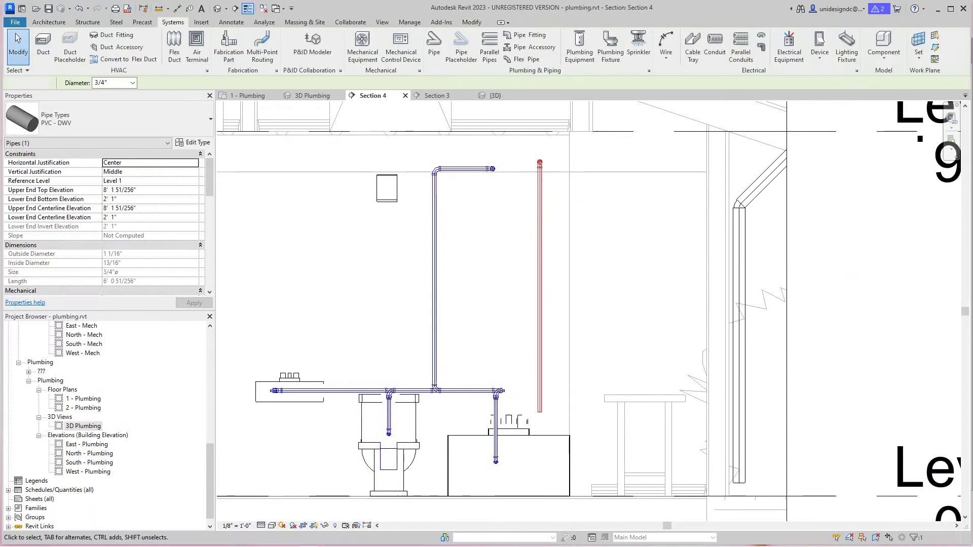
left_click(540, 284)
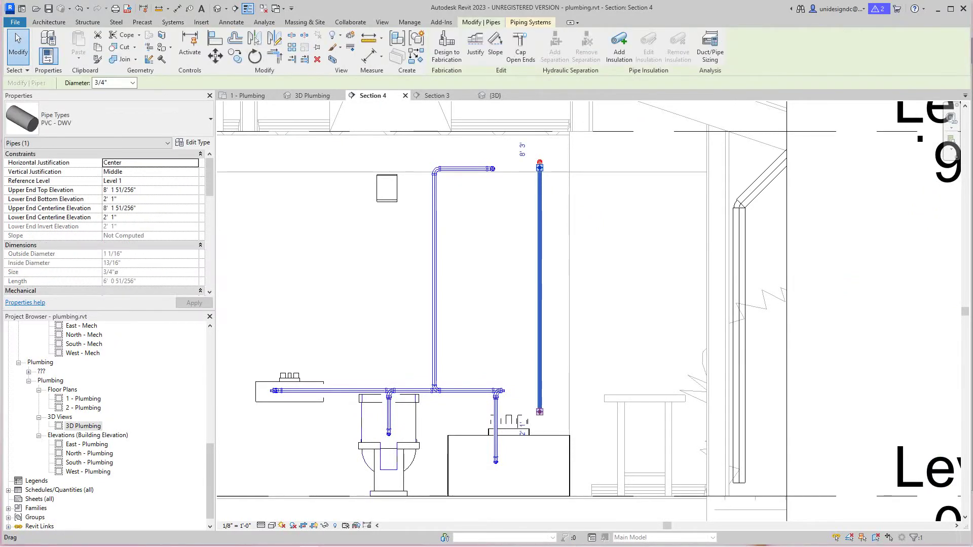
left_click_drag(539, 411, 539, 399)
key("Escape")
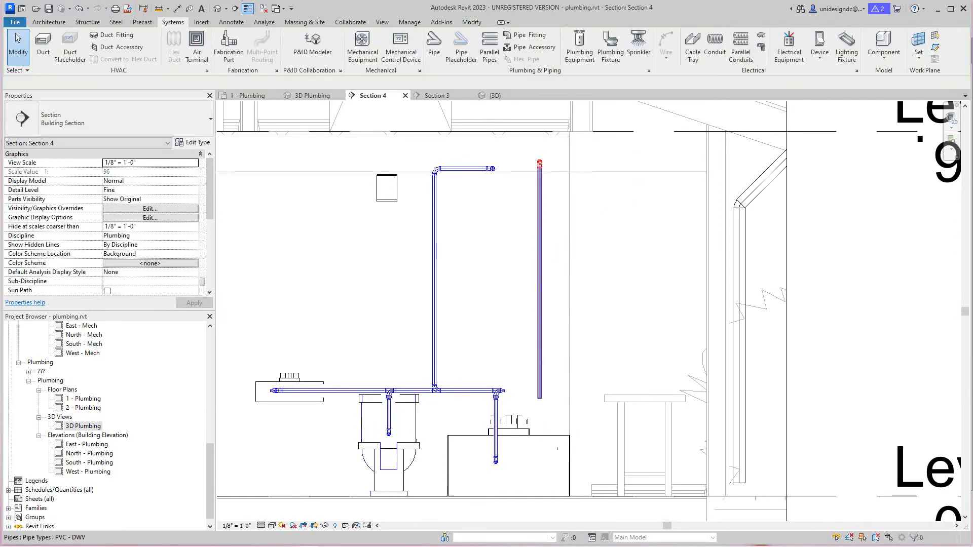
In Section 4, lower the vertical hot water pipe's open end slightly, bringing the pipe to about 6' 1" long.
scroll(540, 396, "down", 2)
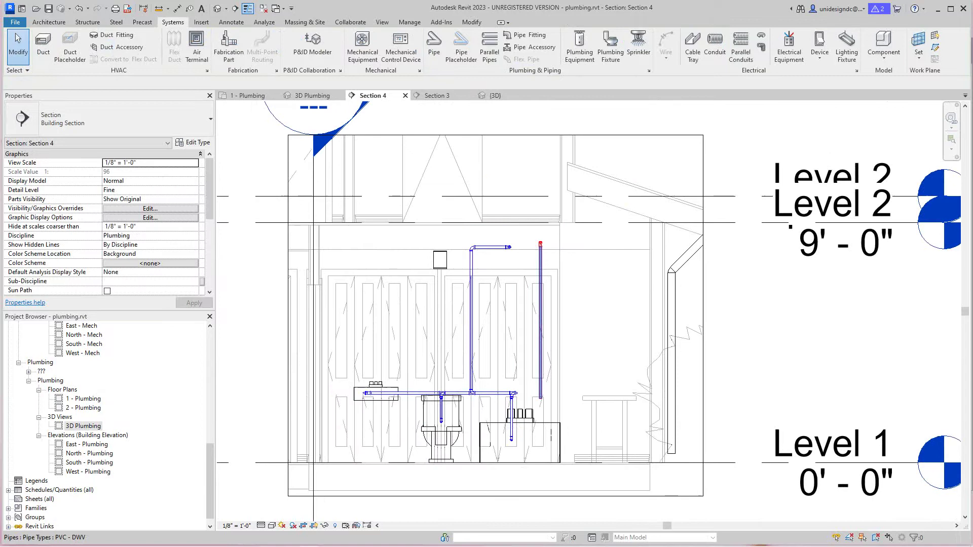
scroll(540, 397, "up", 2)
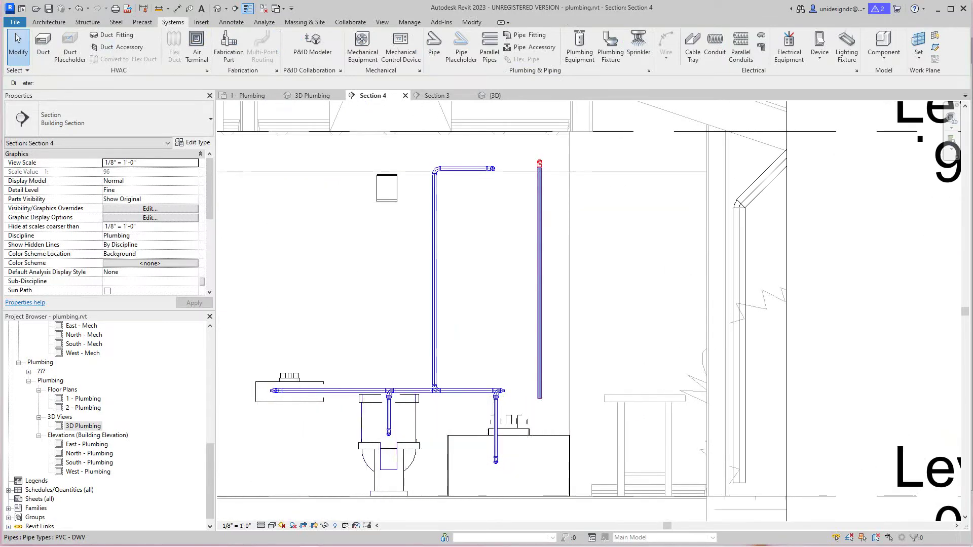
left_click(539, 283)
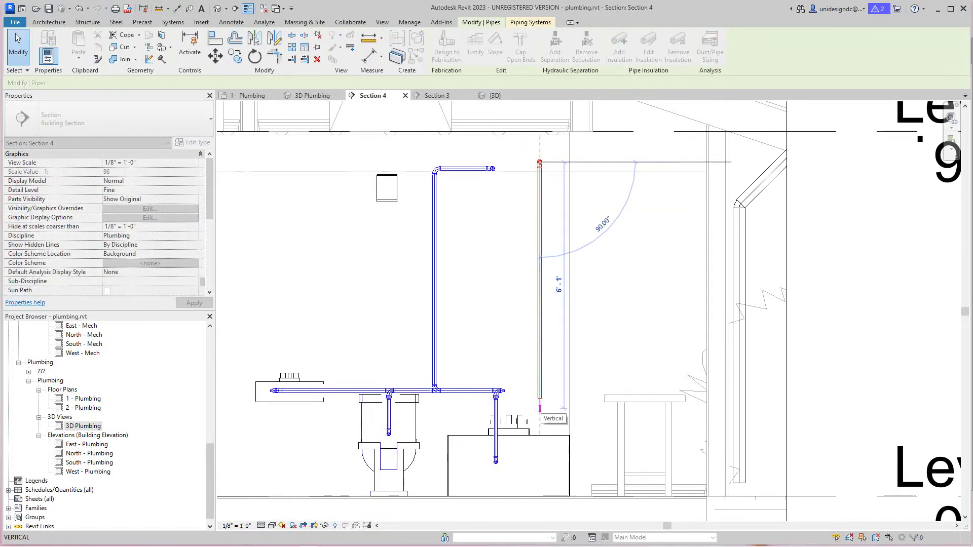
left_click_drag(539, 408, 539, 409)
key("Escape")
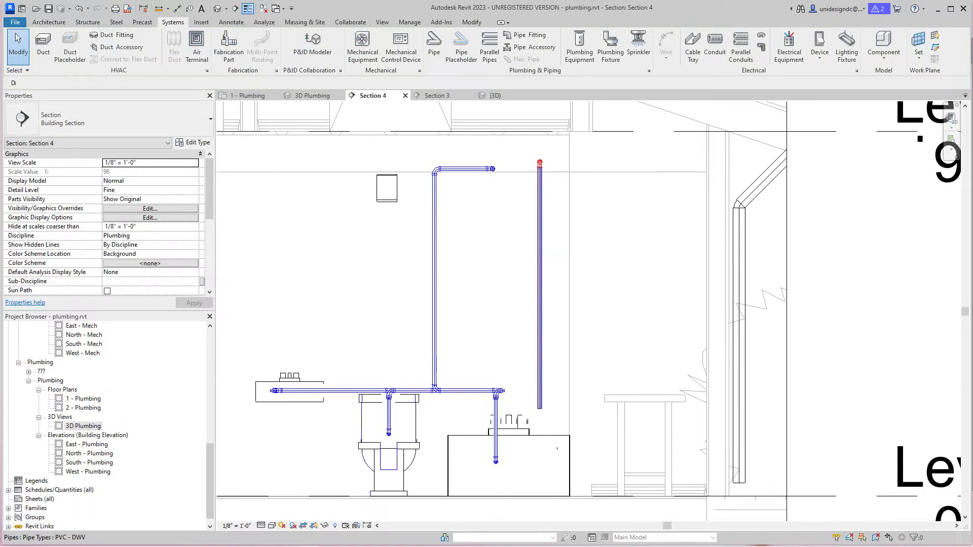
Draw a horizontal 3/4" hot water pipe from the riser's lower end, below the cold line, to the sink at 2' 2" elevation.
right_click(539, 408)
left_click(563, 166)
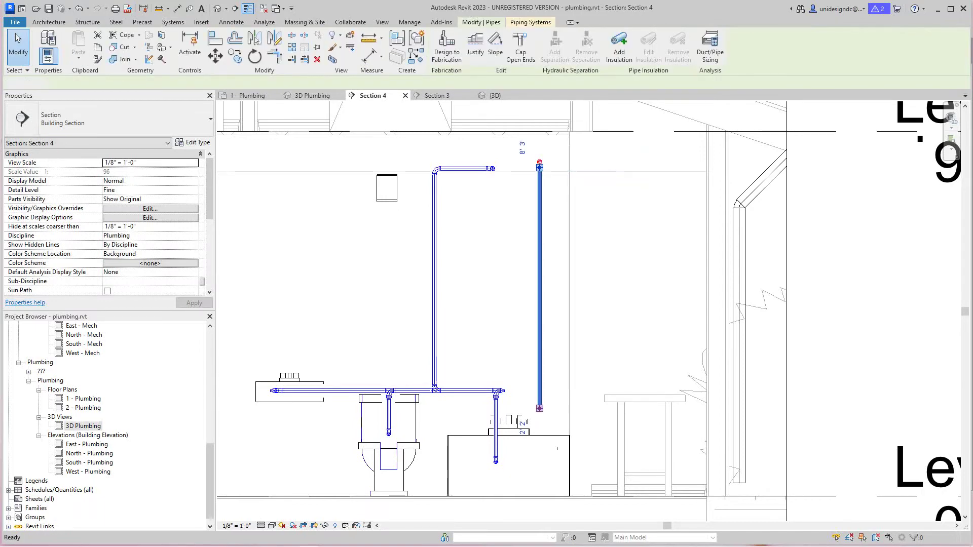
left_click(540, 408)
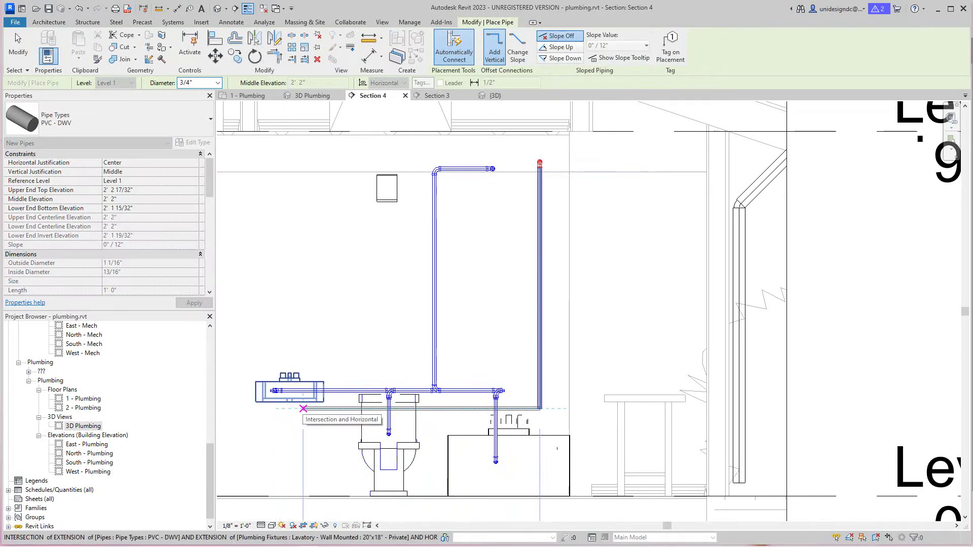
left_click(303, 408)
key("Escape")
key("Escape")
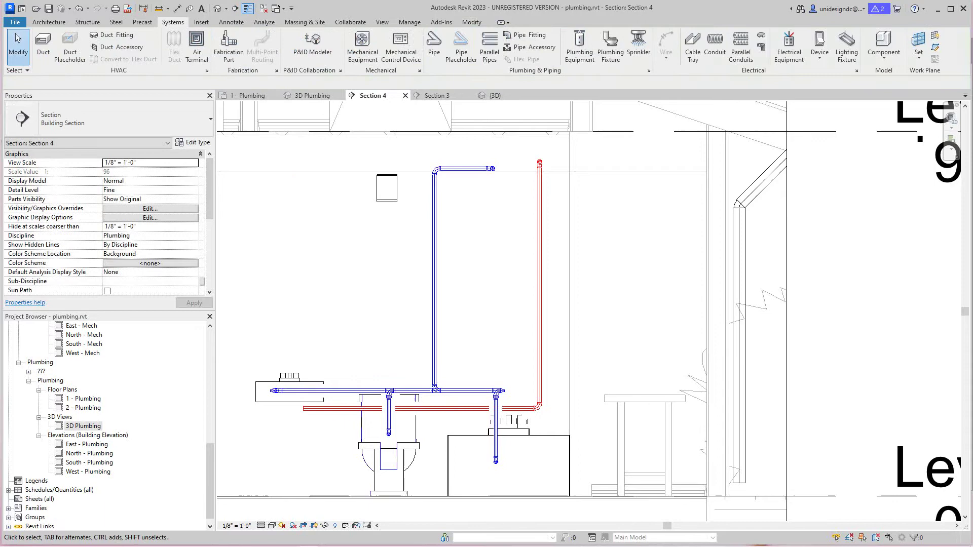
Check the bathtub's pipe connector positions against the horizontal hot water pipe and its riser.
scroll(419, 443, "up", 2)
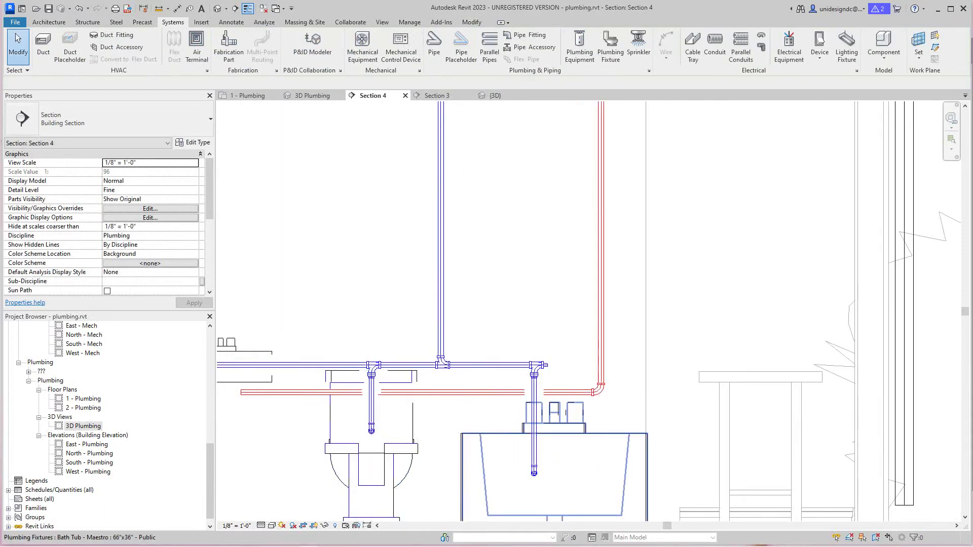
left_click(578, 433)
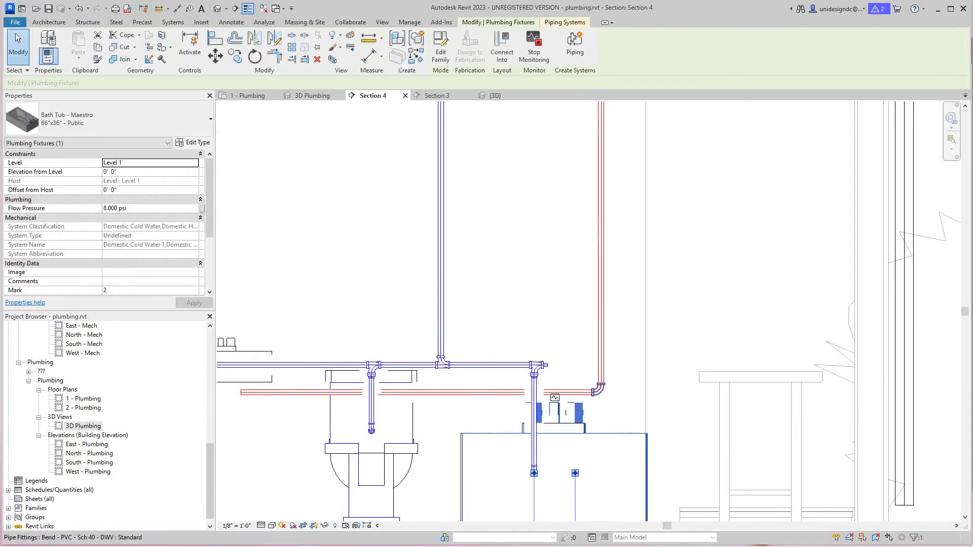
scroll(579, 438, "down", 1)
scroll(442, 422, "down", 4)
key("Escape")
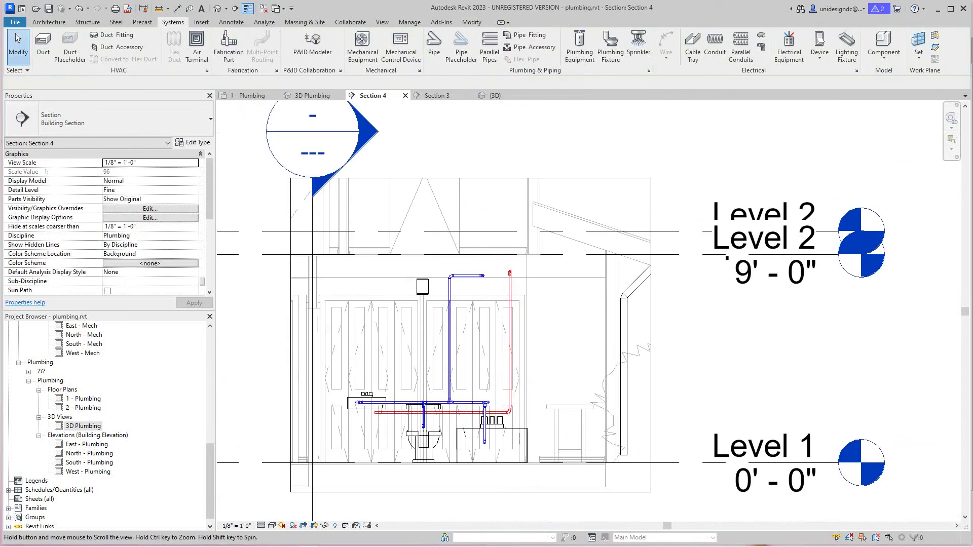
Nudge the vertical hot water pipe slightly farther from the cold water riser.
scroll(512, 379, "up", 2)
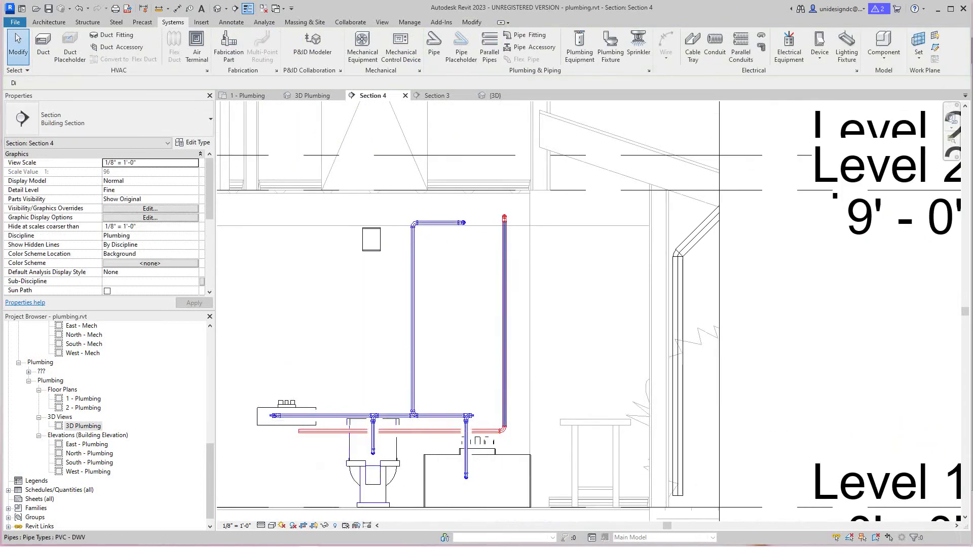
left_click(504, 378)
key("Right")
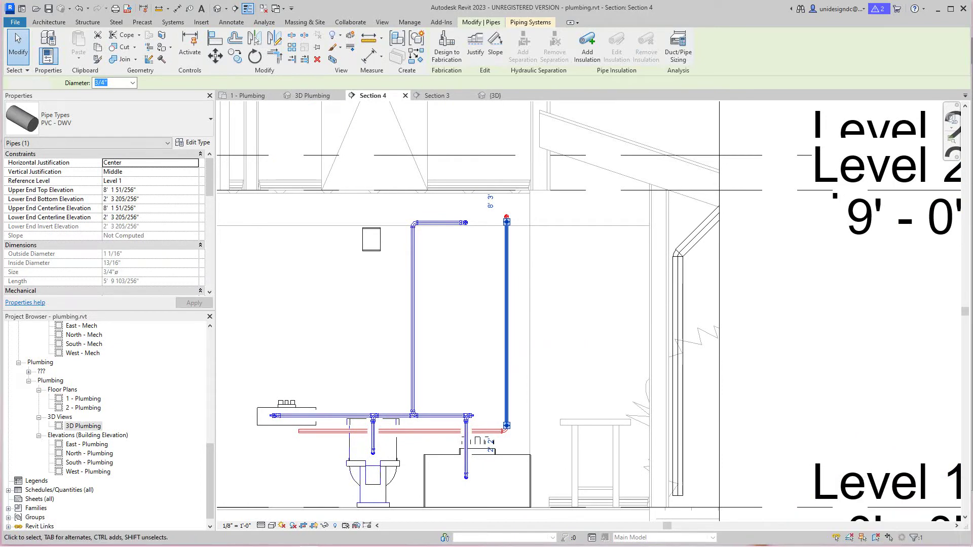
key("Escape")
scroll(497, 450, "up", 2)
scroll(481, 408, "down", 1)
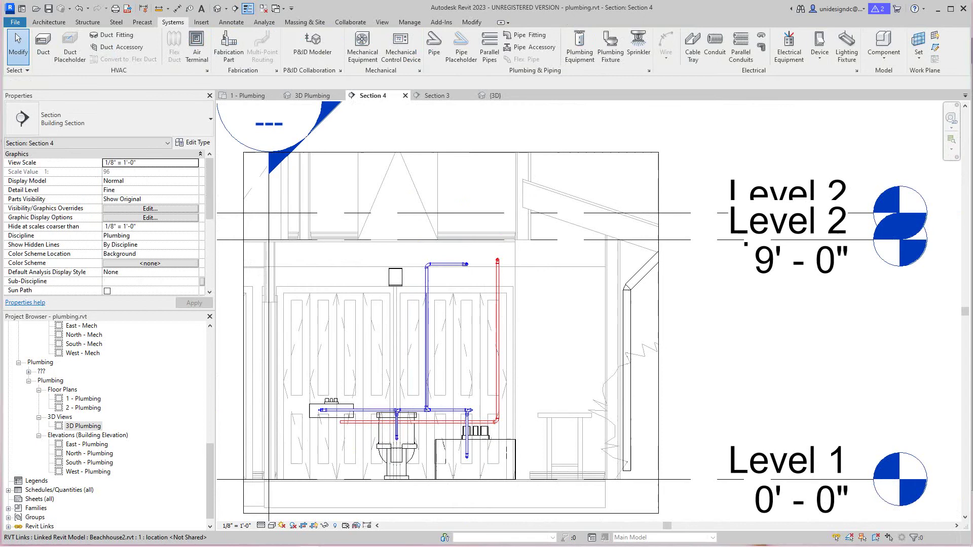
scroll(482, 408, "down", 1)
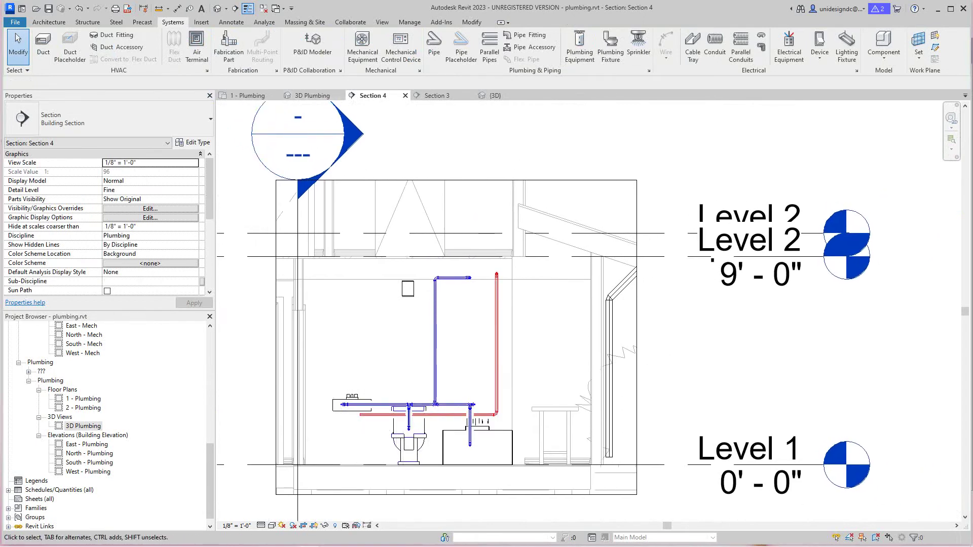
In the 3D Plumbing view, examine the hot water pipe running beside the cold line behind the bathroom fixtures.
left_click(312, 95)
scroll(506, 484, "up", 1)
scroll(507, 484, "down", 2)
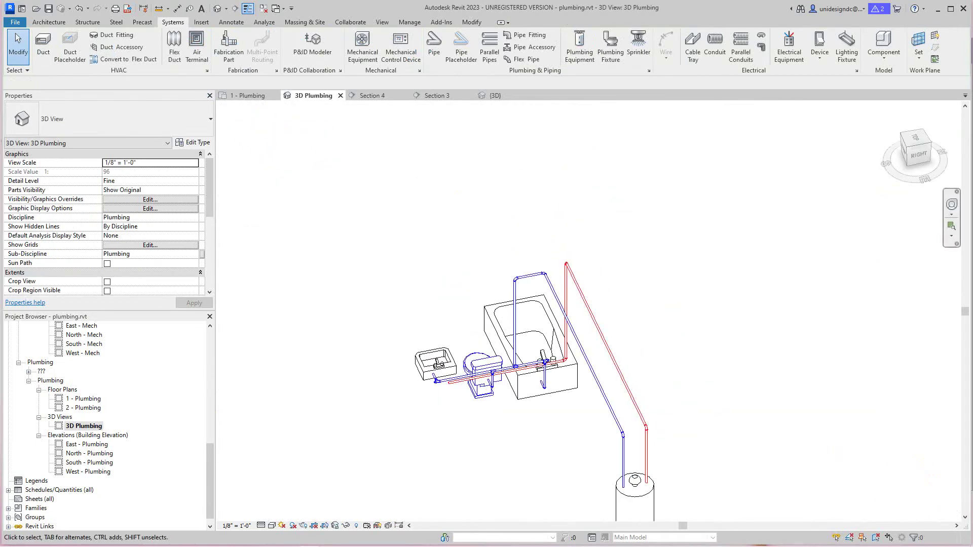
left_click_drag(918, 155, 936, 153)
middle_click_drag(709, 228, 651, 370)
scroll(550, 283, "up", 8)
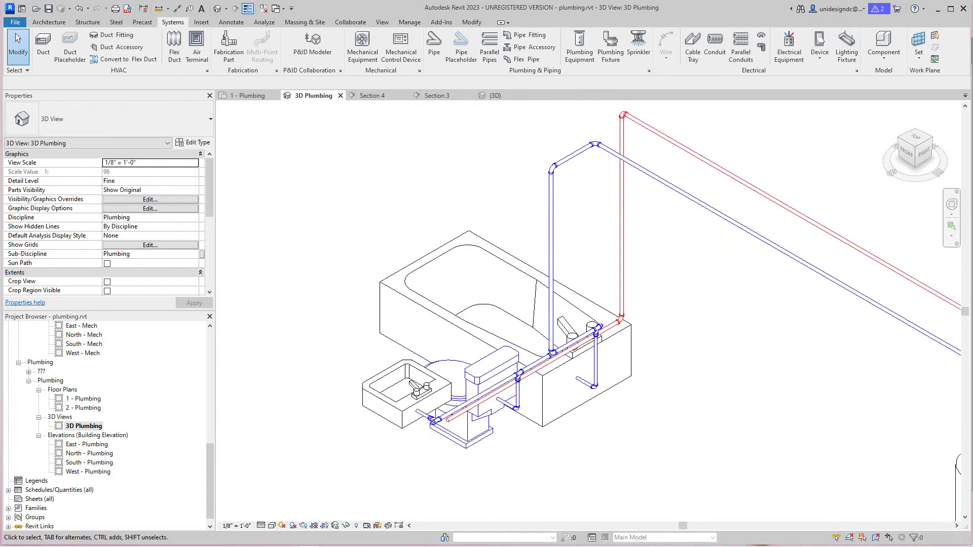
scroll(522, 471, "down", 6)
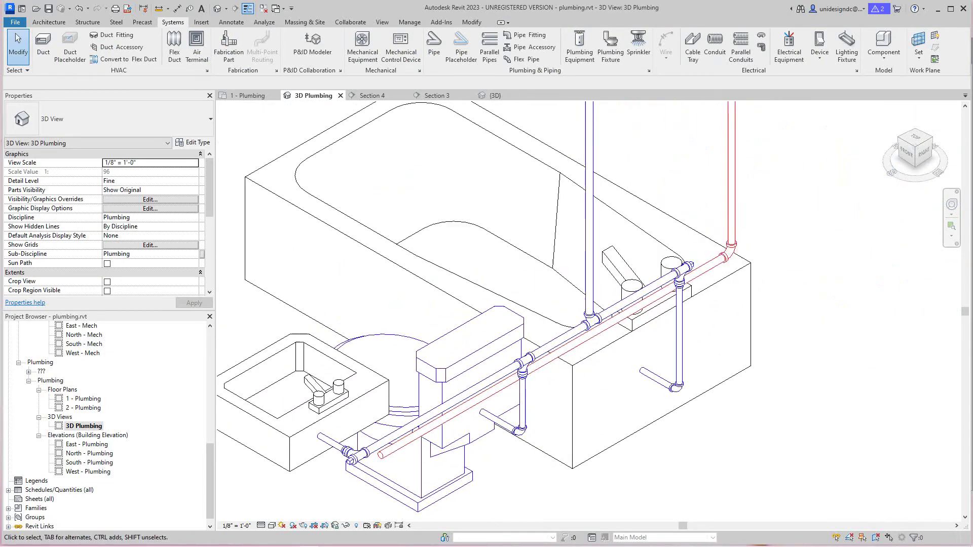
In the 1 - Plumbing plan, draw a 1/2" pipe from the lavatory's hot water connector to the hot water main's open end.
left_click(248, 96)
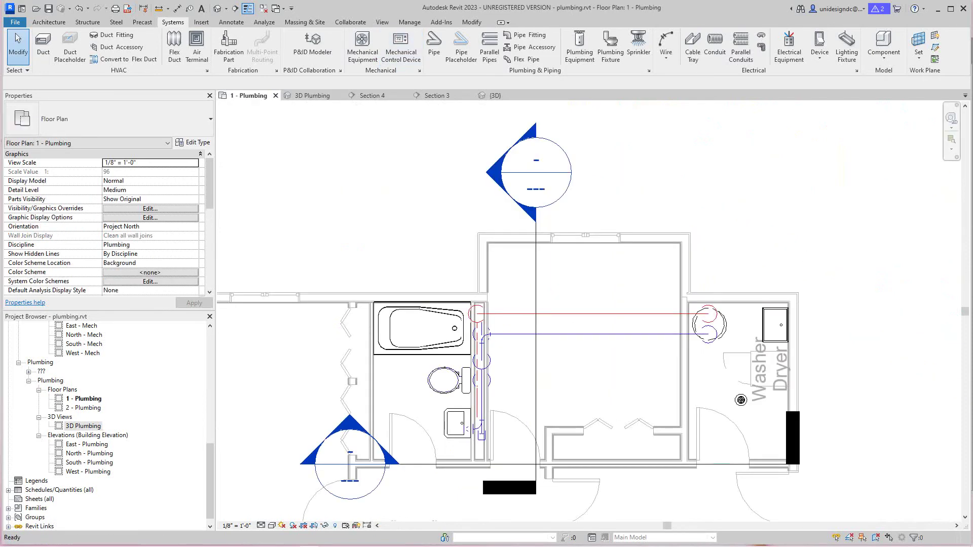
scroll(472, 374, "up", 3)
middle_click_drag(472, 374, 485, 297)
scroll(519, 383, "up", 3)
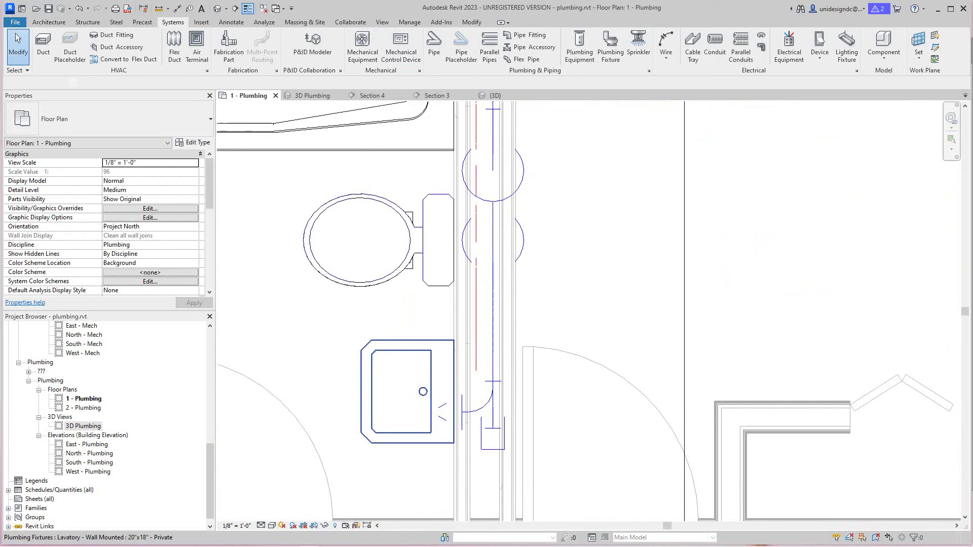
left_click(405, 350)
right_click(454, 372)
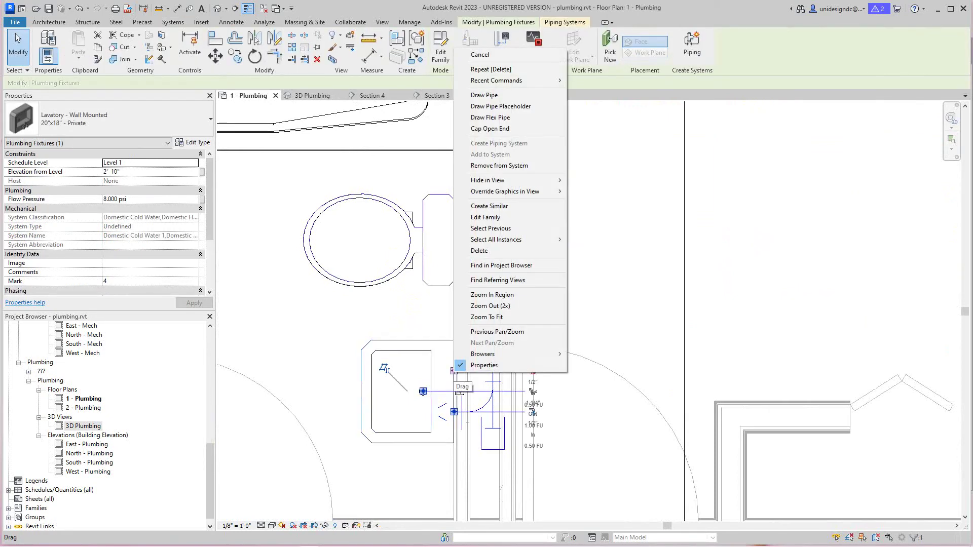
left_click(484, 96)
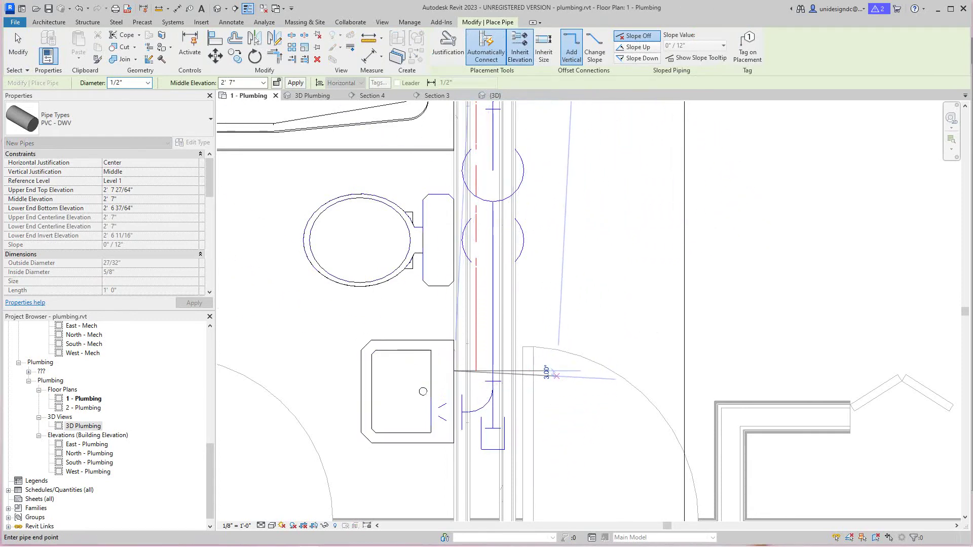
scroll(516, 373, "up", 2)
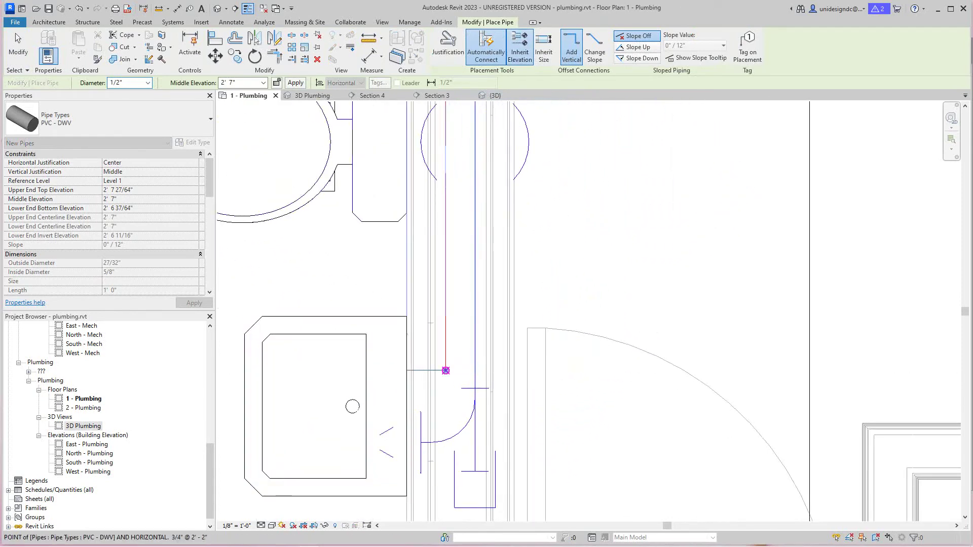
left_click(446, 370)
scroll(579, 305, "down", 2)
middle_click_drag(579, 305, 545, 520)
key("Escape")
key("Escape")
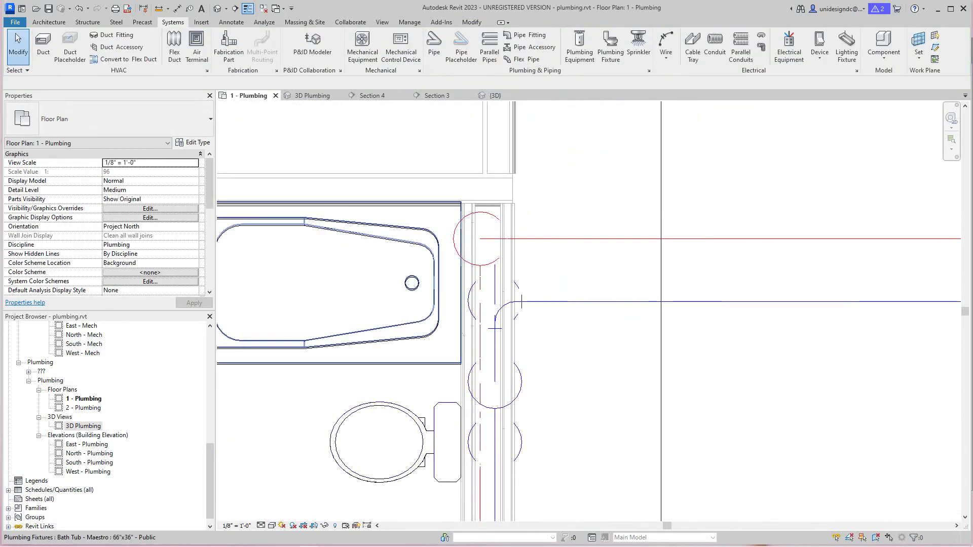
Draw a 1/2" pipe from the bathtub's hot water connector to the hot water main inside the wall.
left_click(462, 276)
scroll(465, 273, "up", 3)
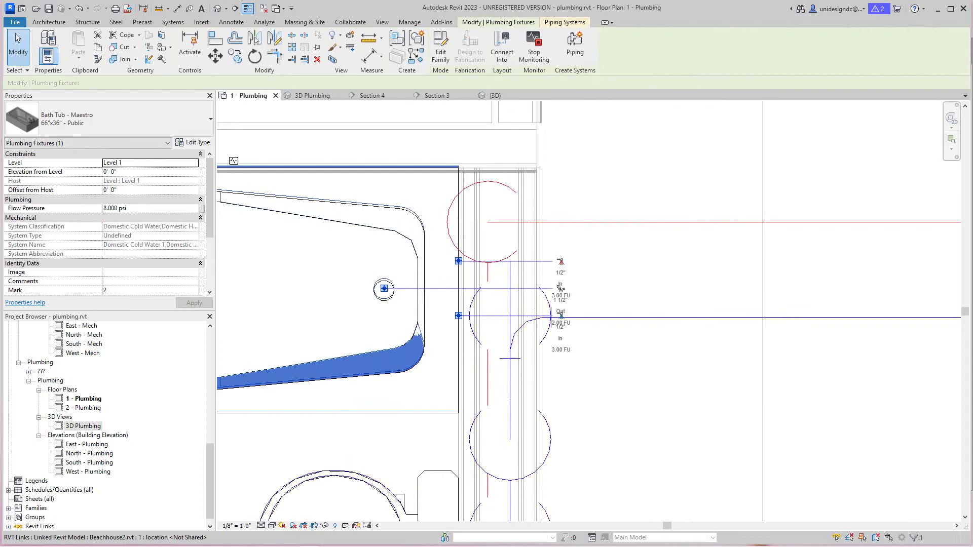
right_click(459, 273)
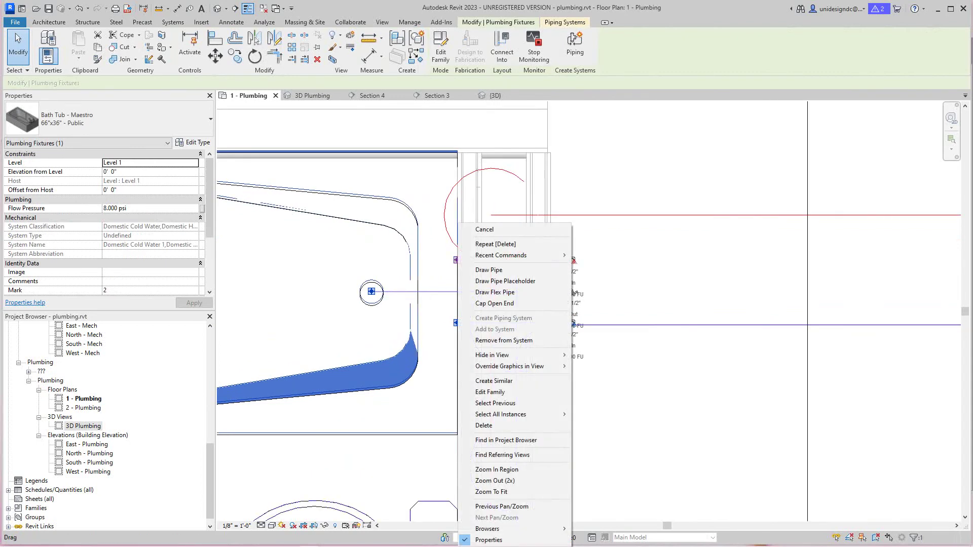
left_click(488, 270)
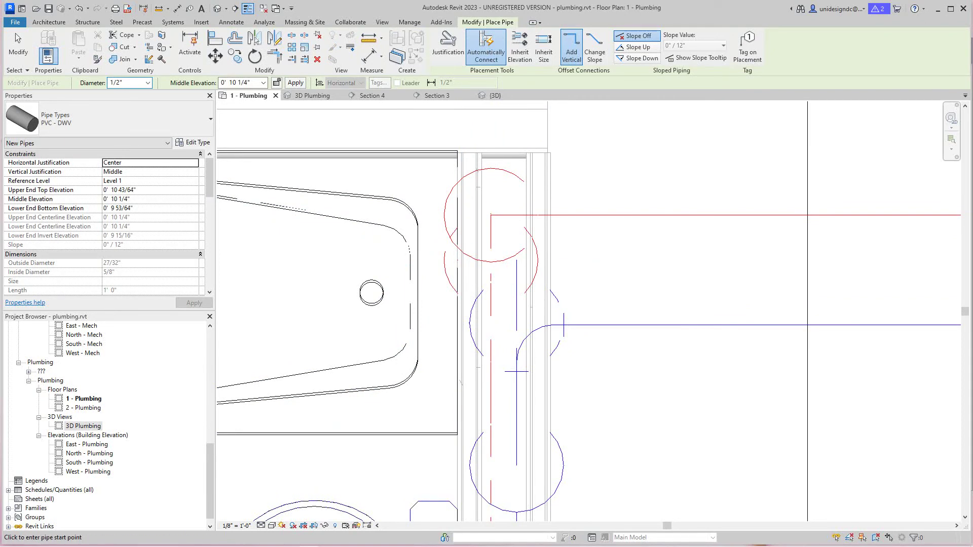
scroll(623, 176, "down", 3)
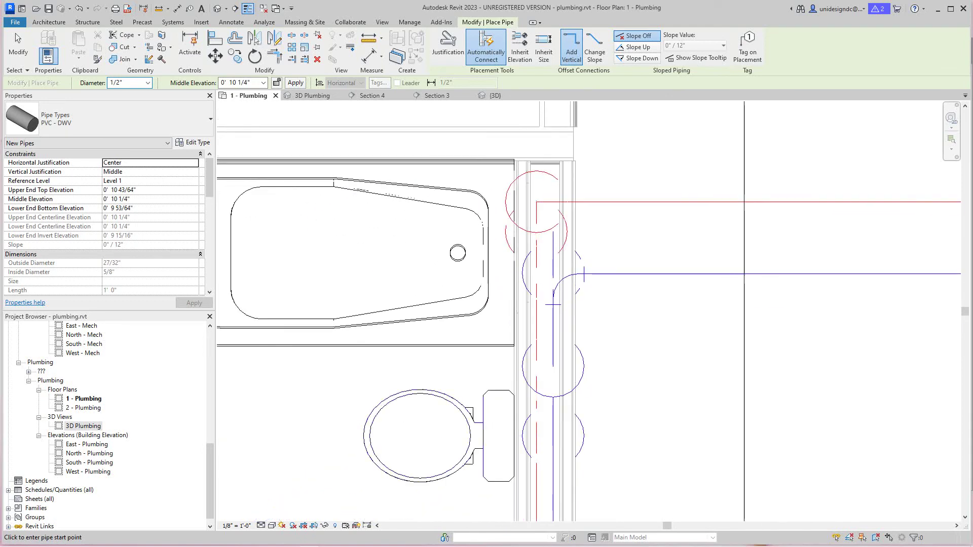
right_click(618, 177)
left_click(644, 184)
In the 3D Plumbing view, examine the hot water branches at the bathtub and sink and the runs from the water heater.
scroll(588, 299, "down", 4)
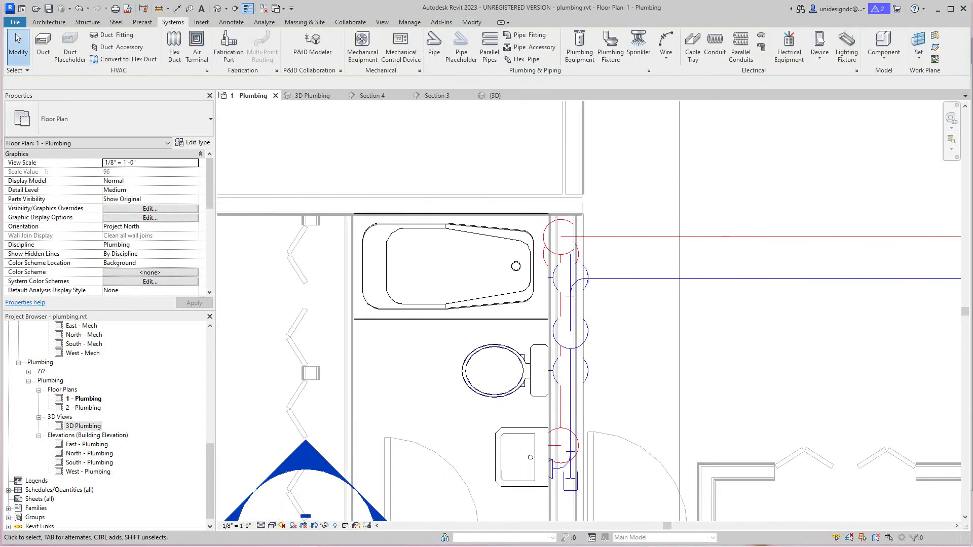
middle_click_drag(588, 299, 583, 317)
left_click(312, 95)
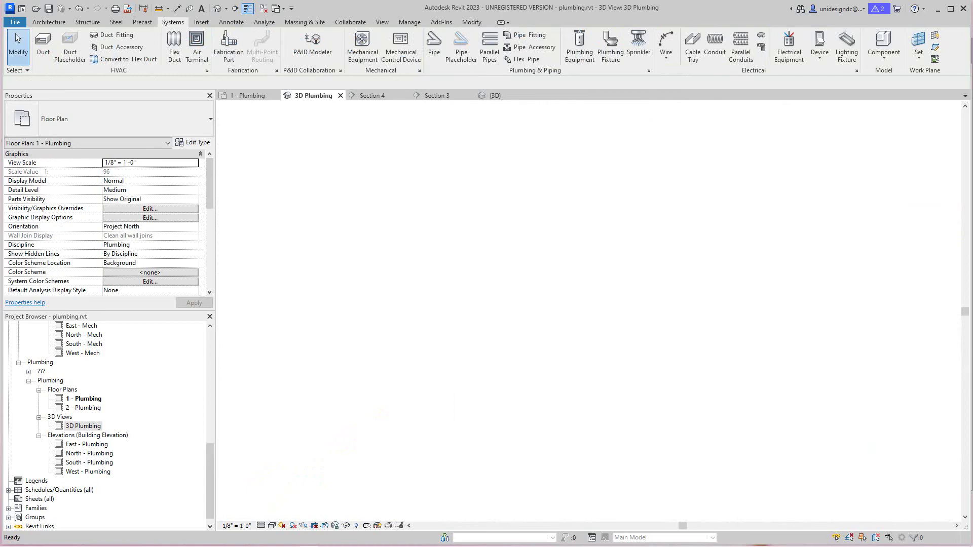
scroll(610, 413, "up", 5)
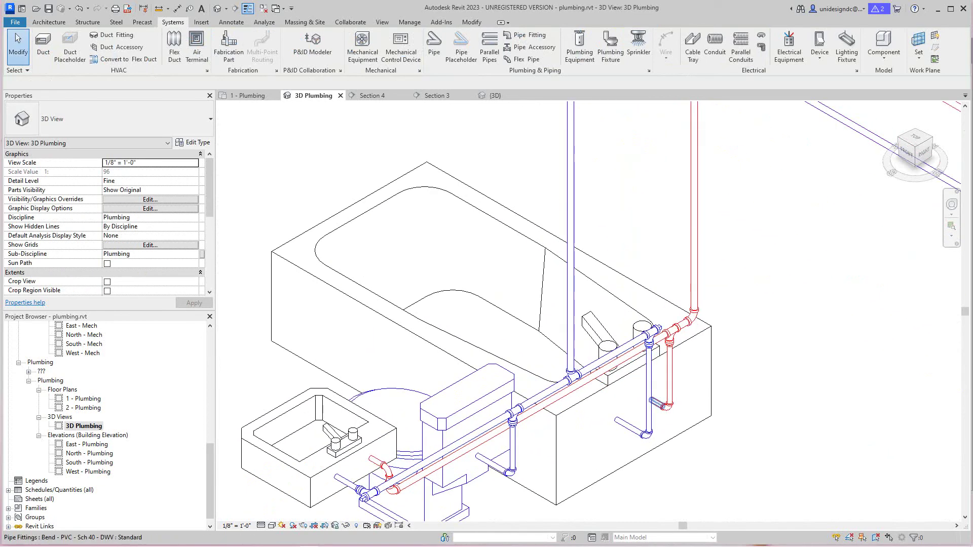
middle_click_drag(611, 413, 614, 415)
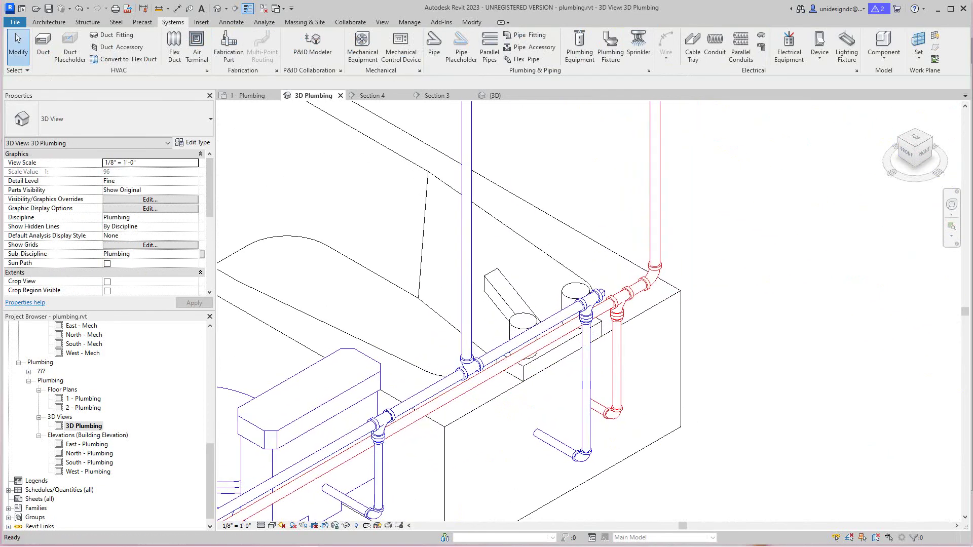
scroll(768, 375, "down", 3)
middle_click_drag(727, 278, 752, 273)
scroll(734, 273, "down", 3)
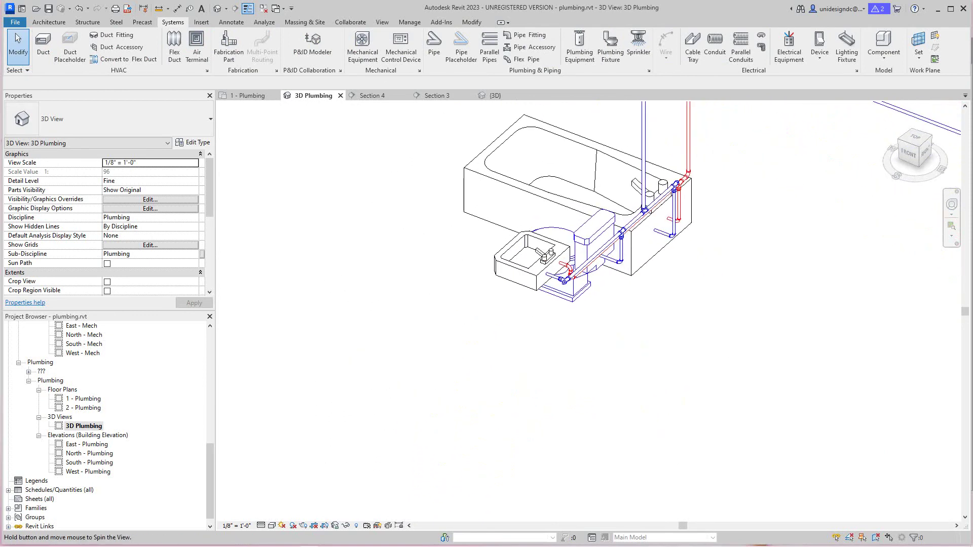
scroll(651, 329, "down", 2)
middle_click_drag(651, 329, 630, 406)
scroll(633, 286, "up", 2)
middle_click_drag(599, 296, 647, 413)
scroll(647, 413, "up", 1)
scroll(647, 412, "down", 2)
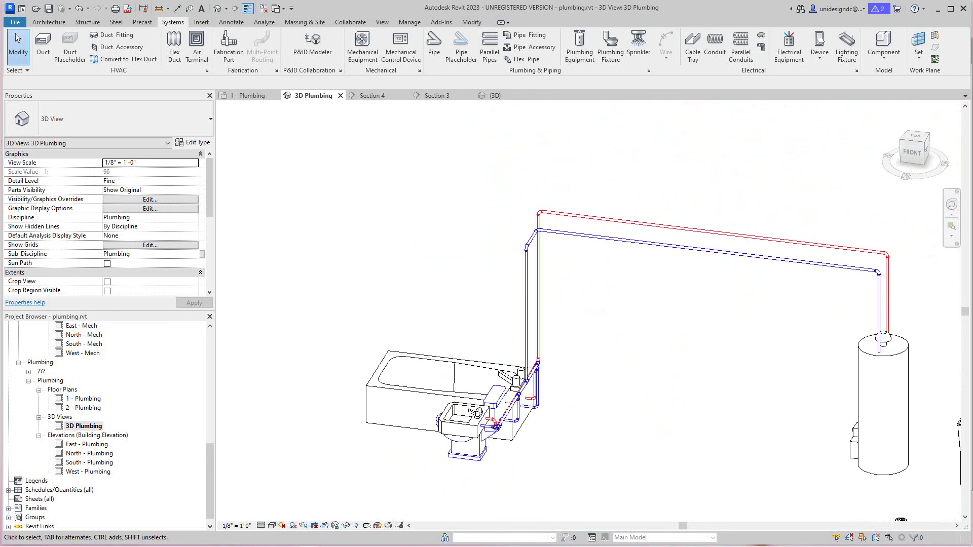
scroll(575, 393, "up", 5)
middle_click_drag(573, 393, 562, 349)
scroll(588, 332, "down", 1)
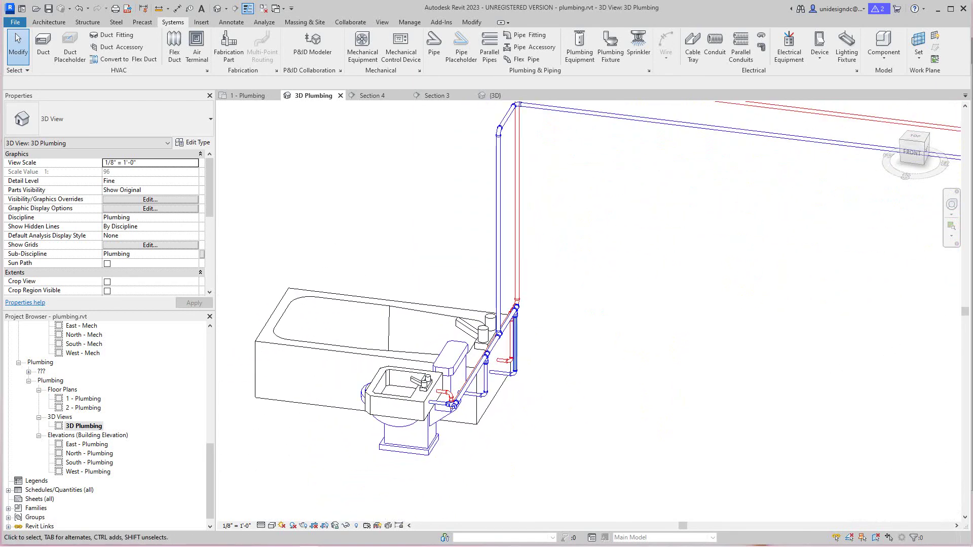
scroll(461, 412, "up", 5)
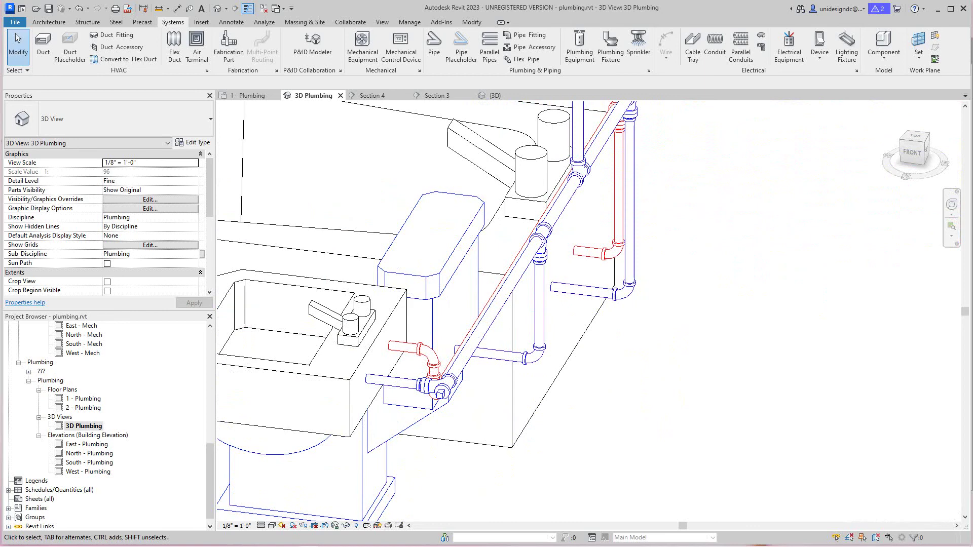
Review the hot and cold water piping from the water heater to the bathroom fixtures in the 3D Plumbing, Section 4 and {3D} views.
scroll(426, 425, "down", 4)
middle_click_drag(431, 425, 511, 388, "shift")
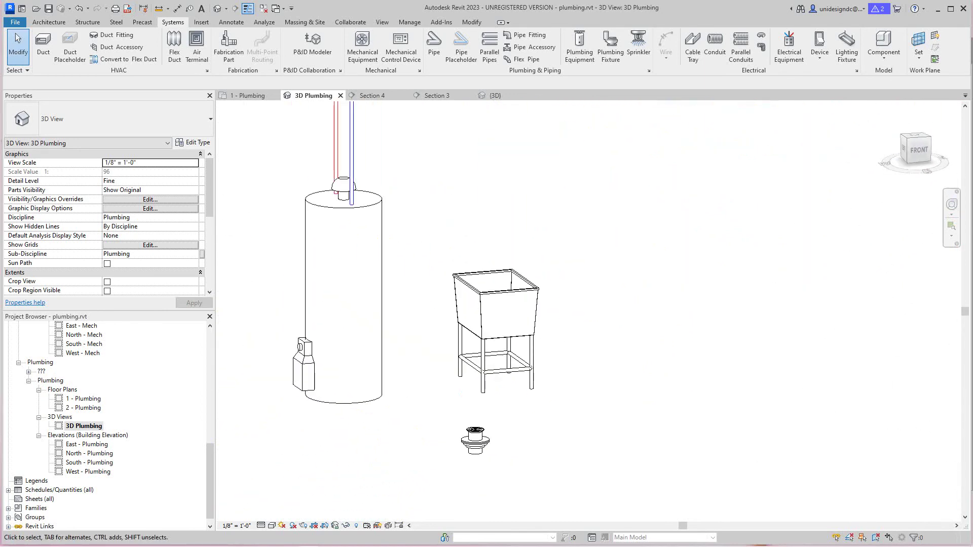
left_click(892, 109)
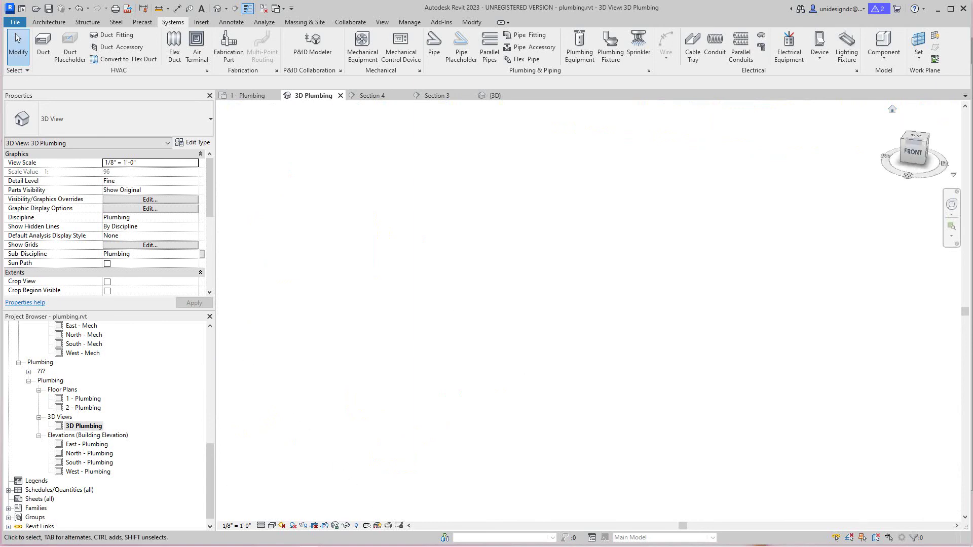
scroll(701, 325, "up", 8)
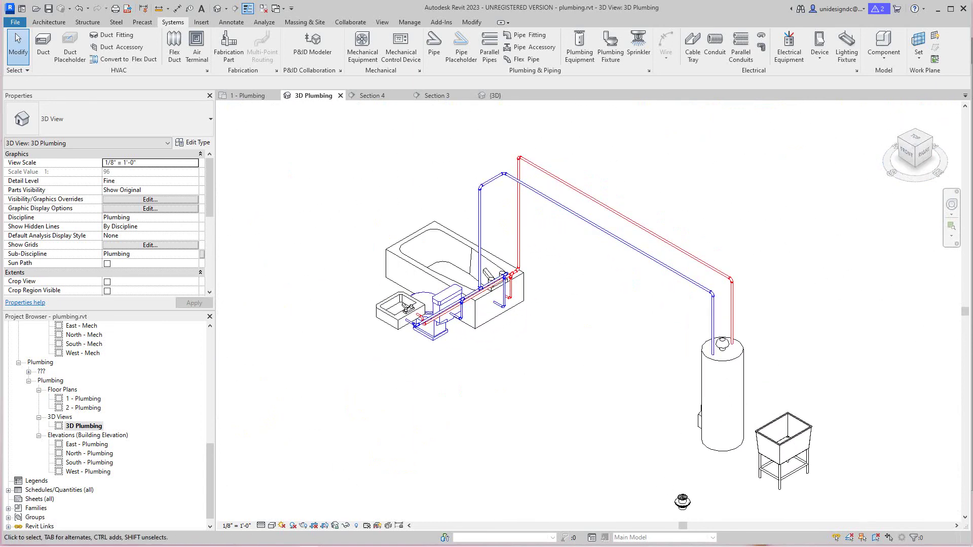
left_click(372, 96)
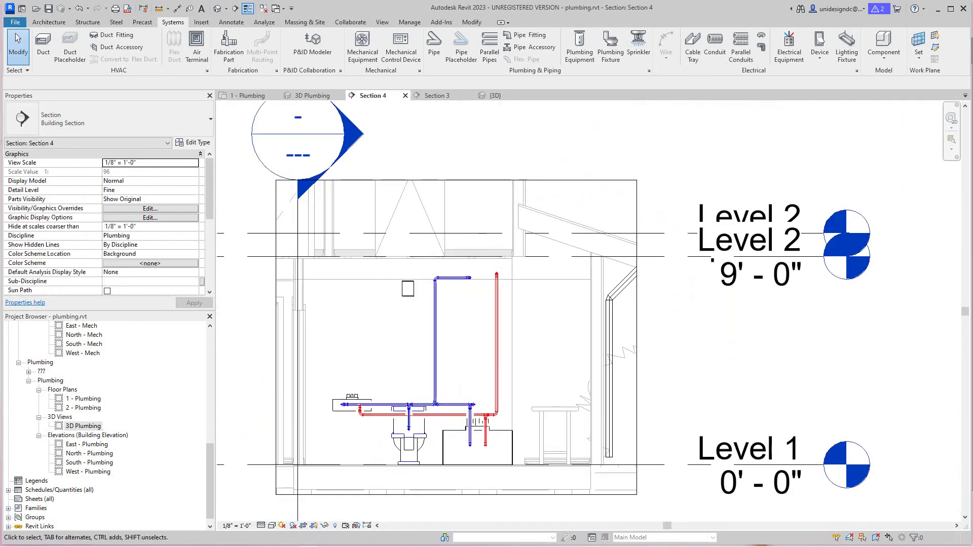
left_click(494, 96)
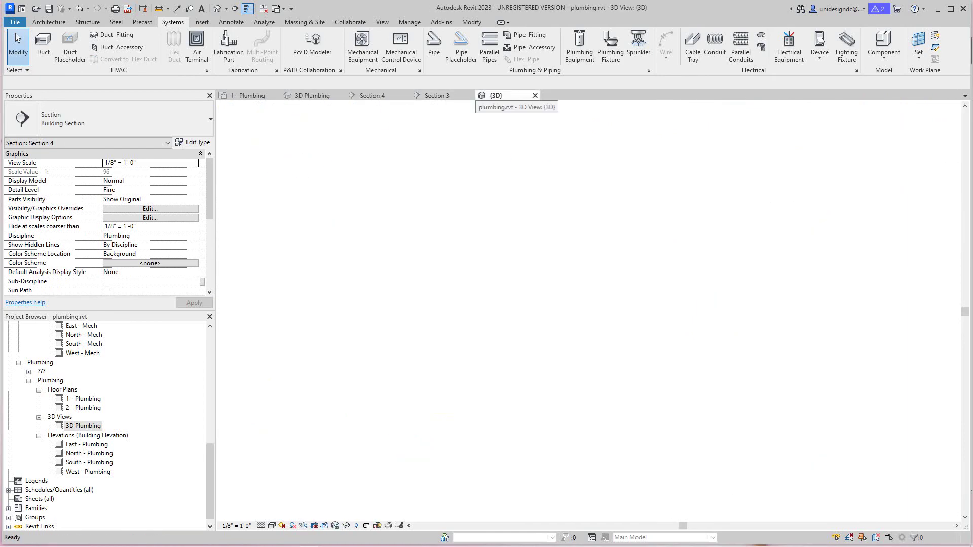
scroll(620, 443, "down", 5)
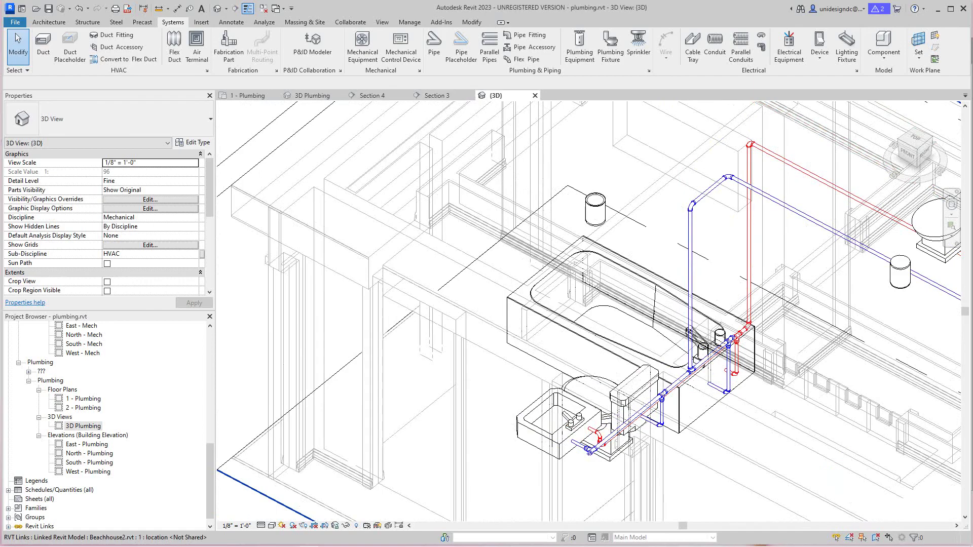
scroll(475, 401, "down", 4)
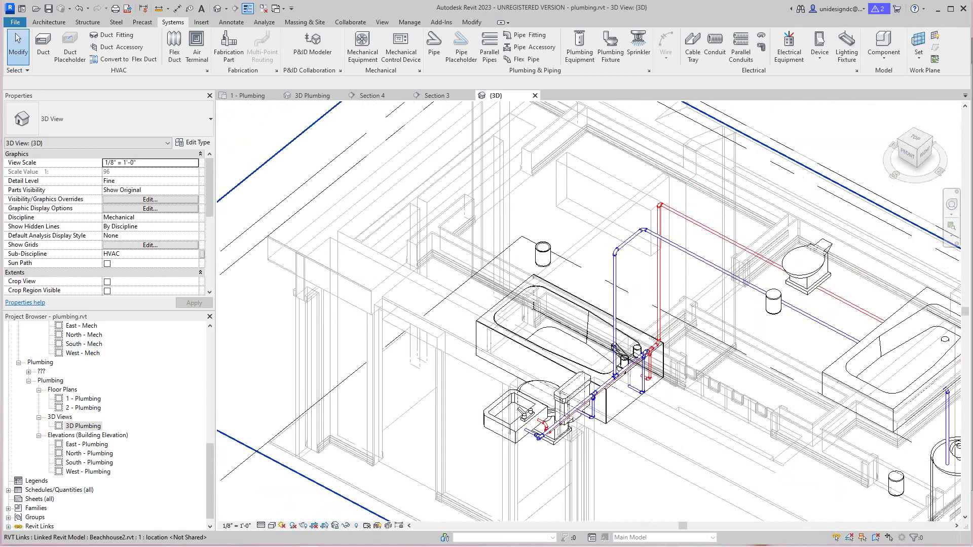
scroll(573, 439, "up", 6)
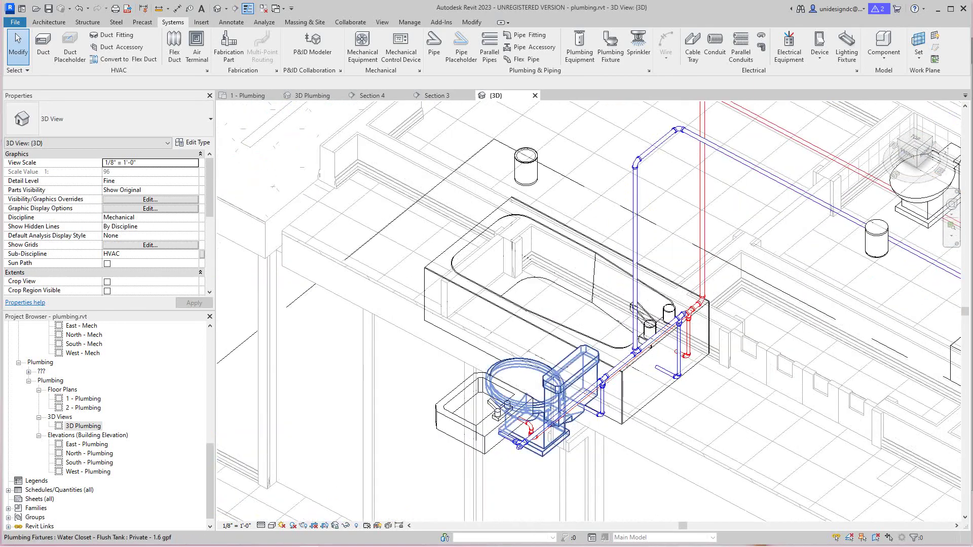